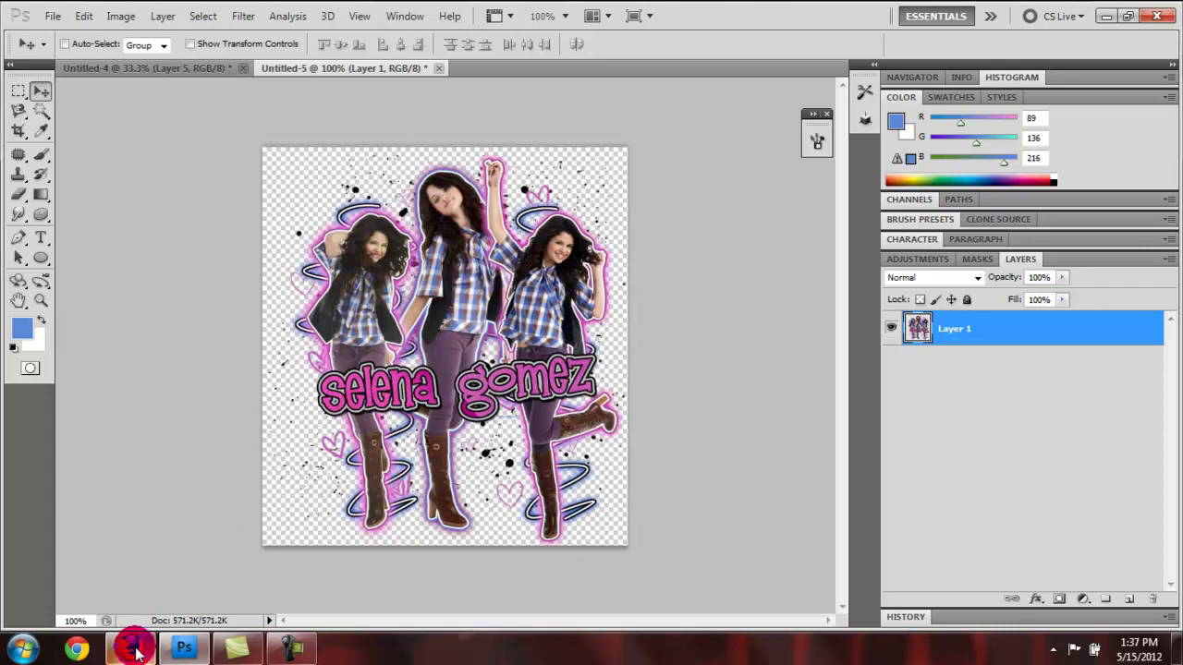
Create a new transparent 949 × 1409 pixel document from the Clipboard preset and paste the copied photo into it.
mouse_move(135, 651)
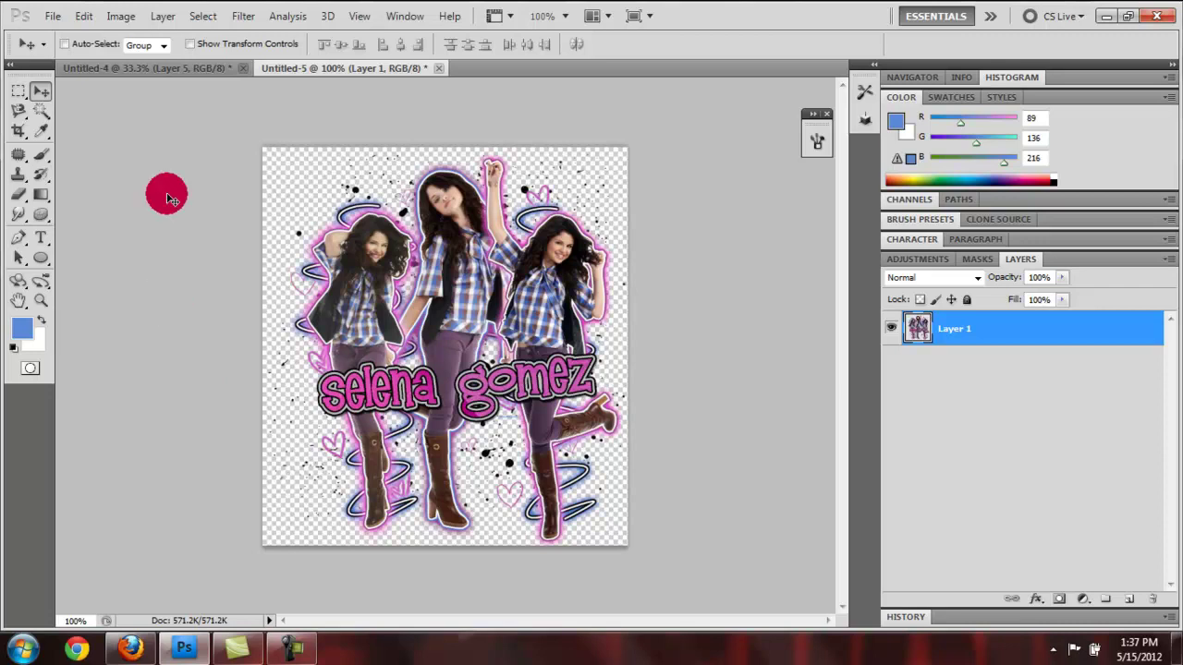
left_click(55, 16)
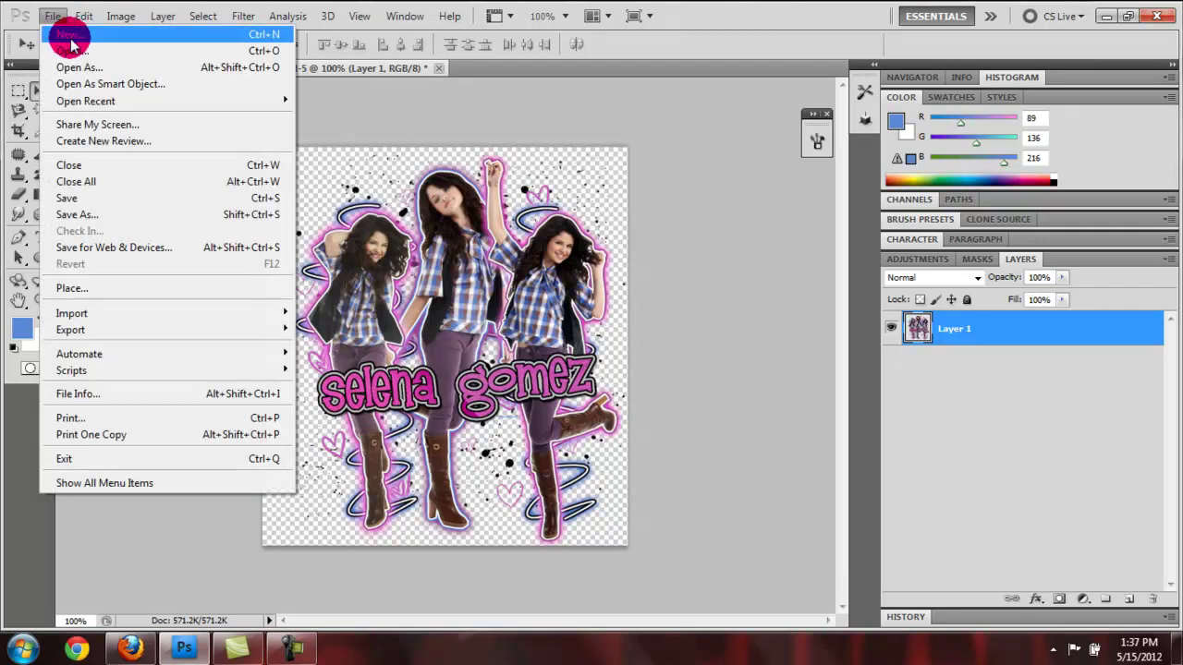
left_click(66, 35)
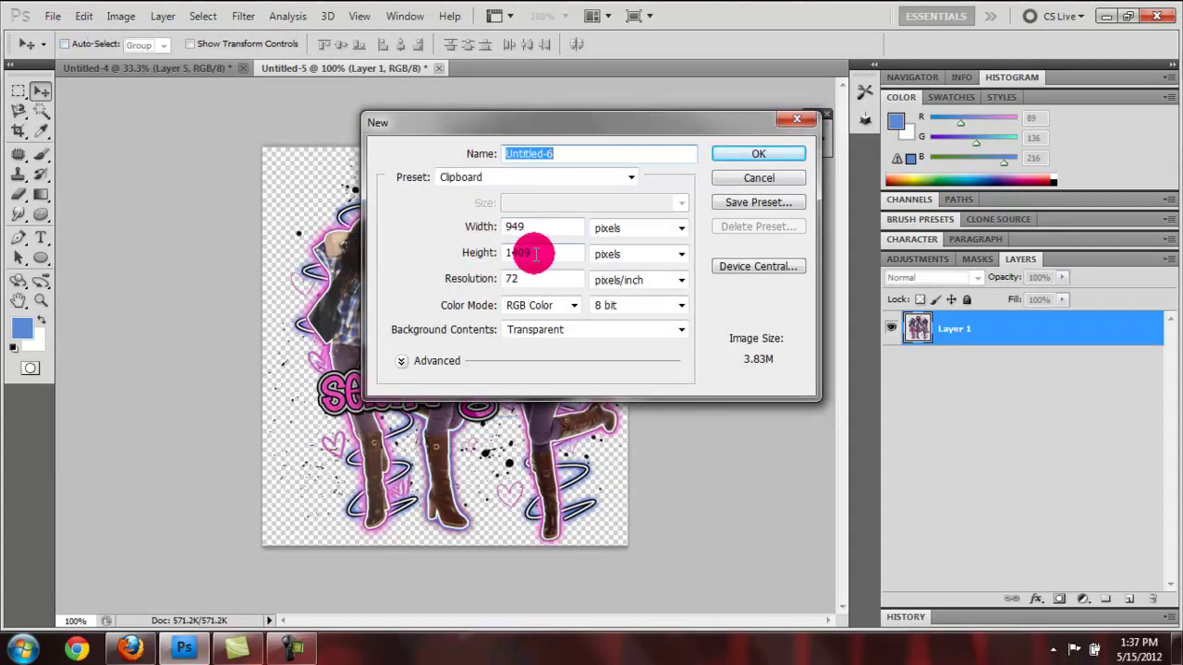
left_click(536, 254)
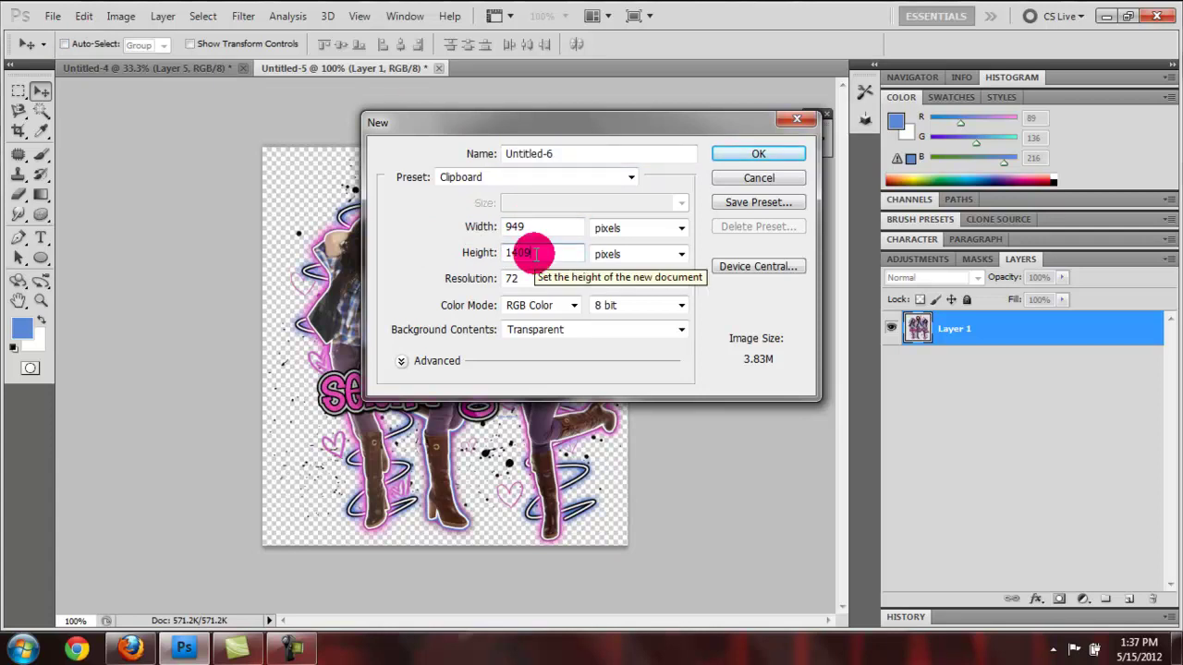
key("Return")
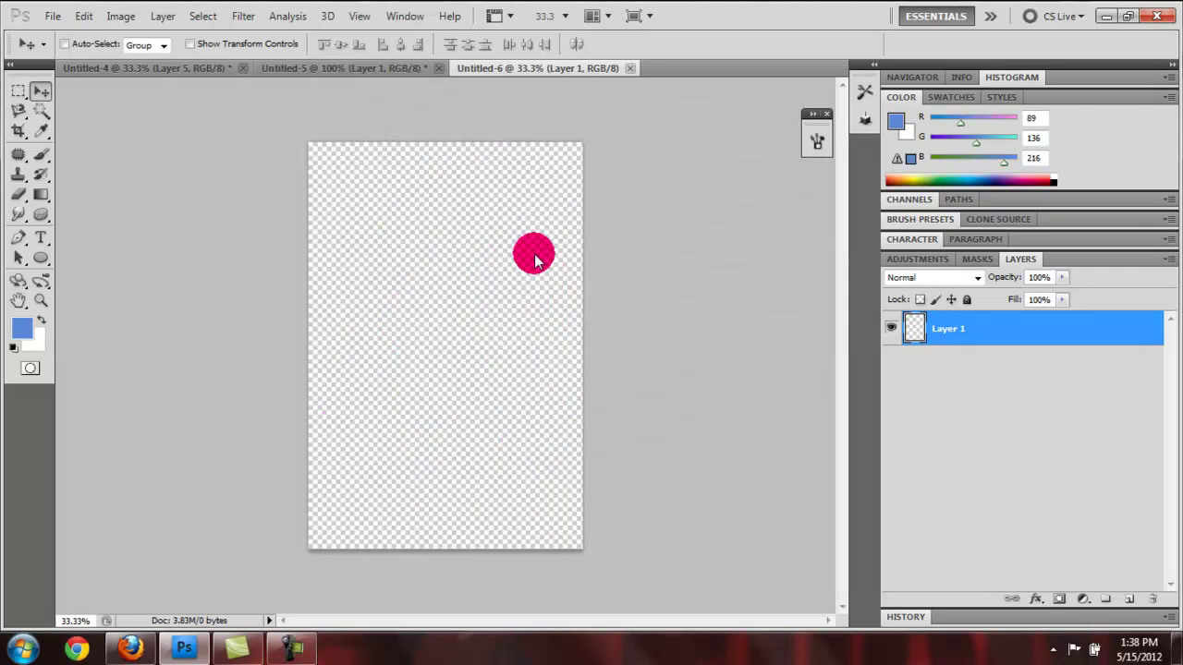
key("ctrl+v")
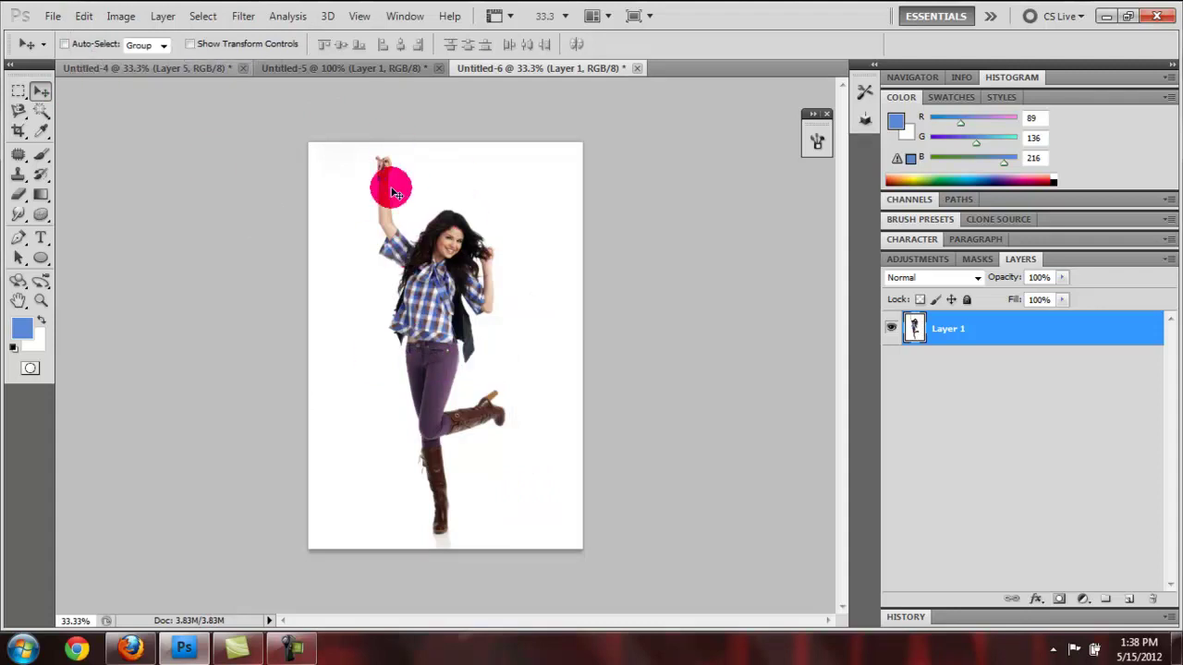
Start a Magnetic Lasso outline at the thigh in Untitled-6, tracing up past the vest, elbow and hand to the top of the hair.
left_click(196, 62)
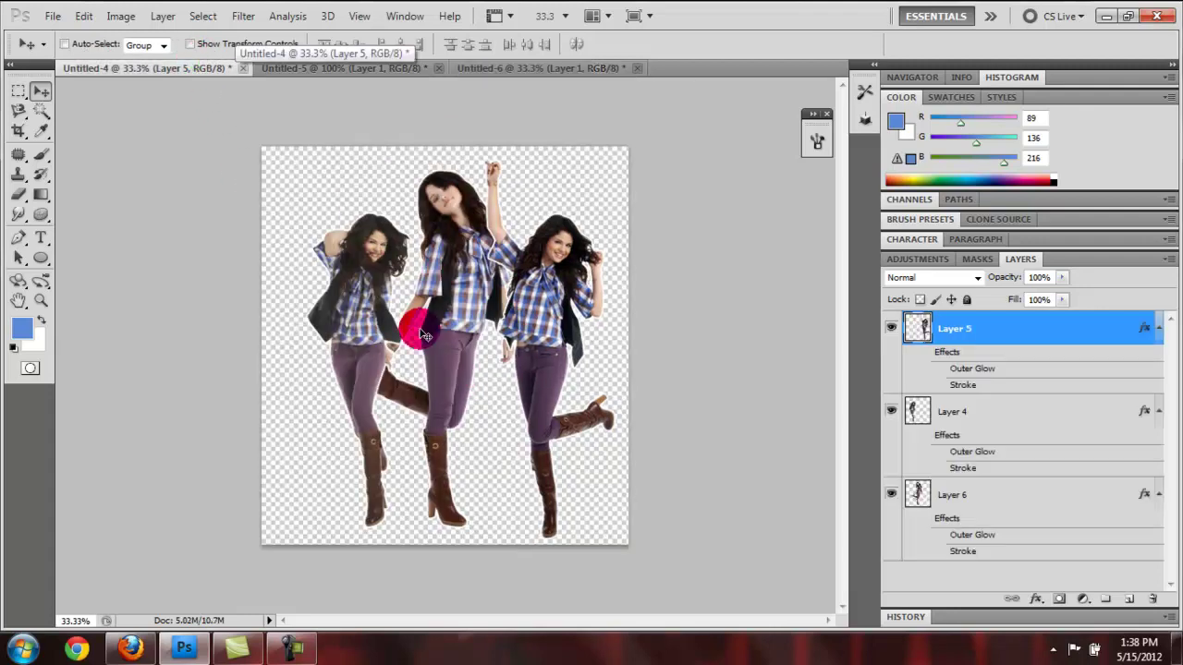
left_click(536, 68)
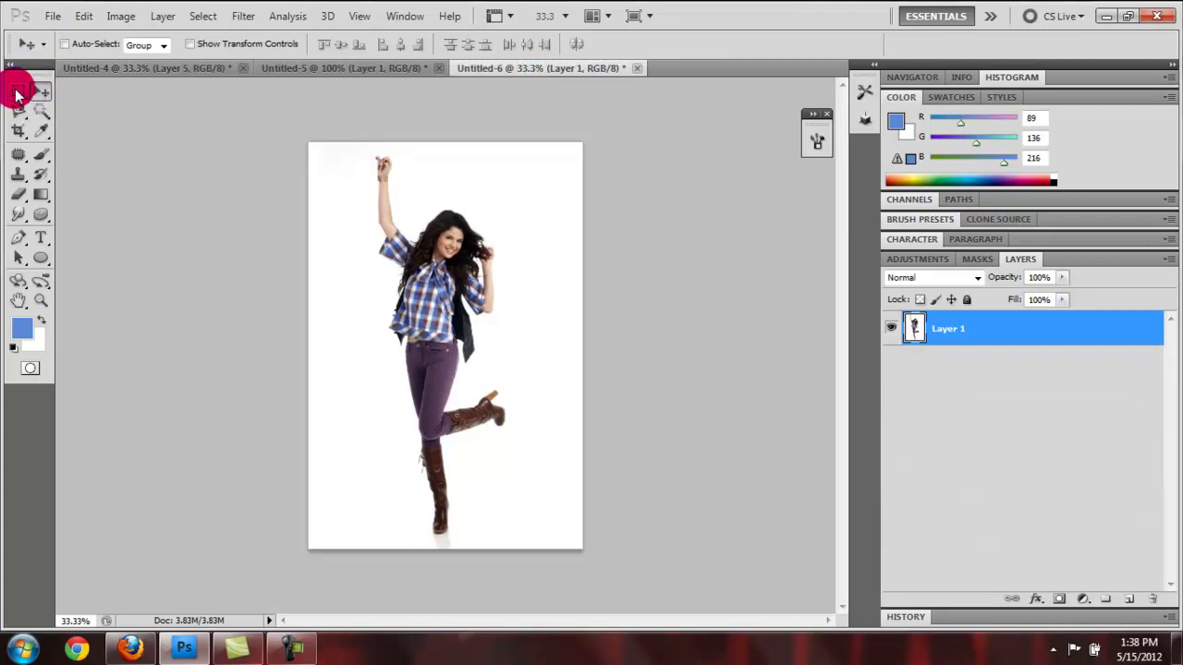
left_click(23, 116)
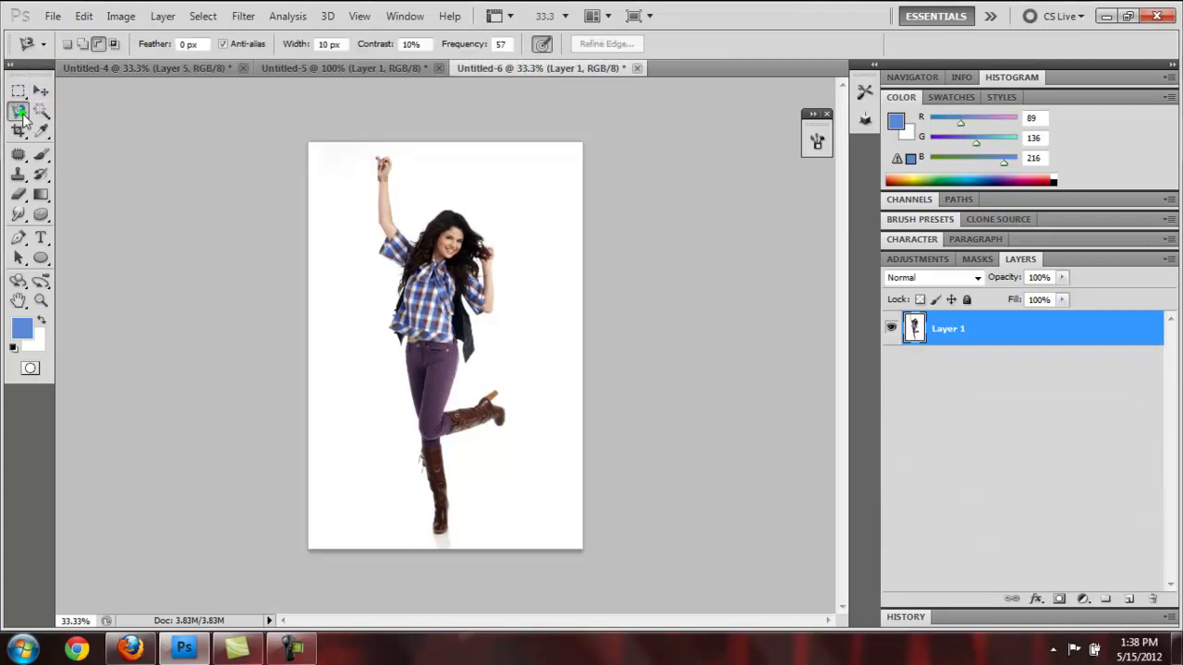
left_click(23, 111)
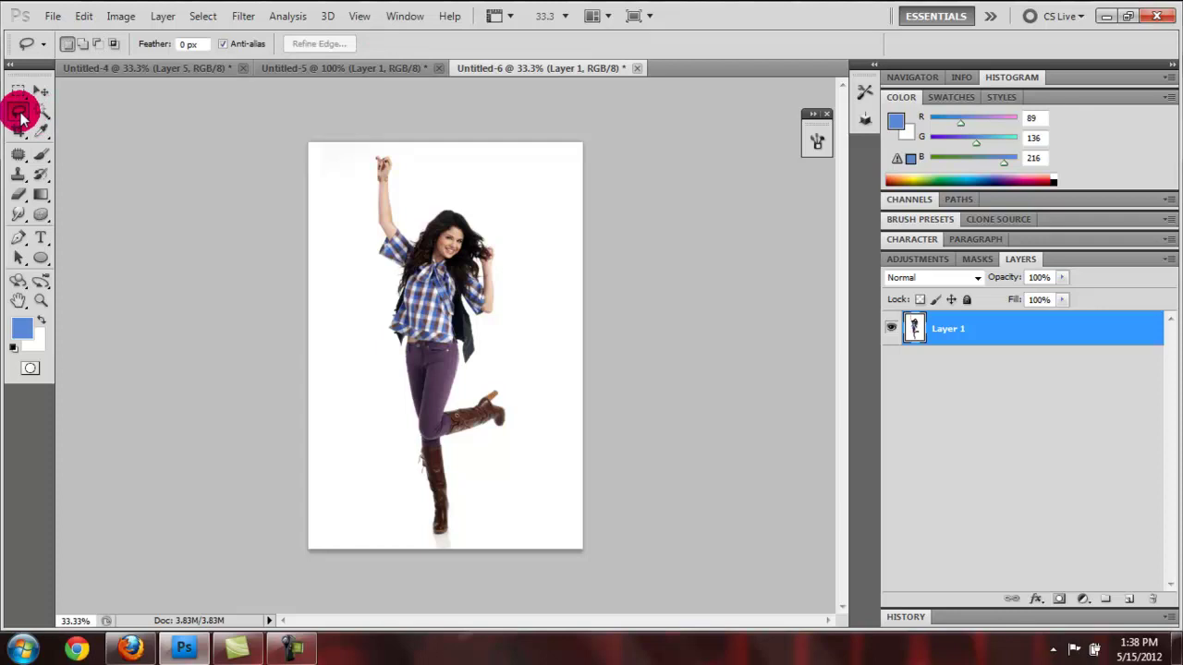
left_click(21, 116)
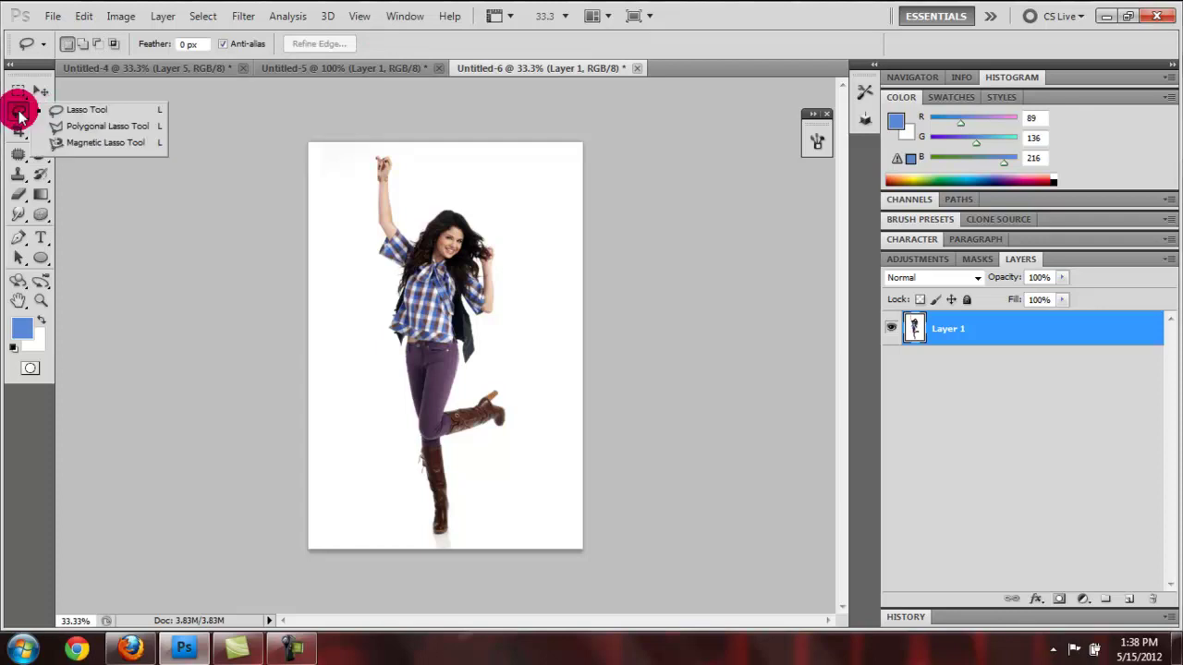
mouse_move(20, 115)
left_mouse_down()
mouse_move(81, 107)
mouse_move(92, 150)
left_mouse_up()
left_click(462, 335)
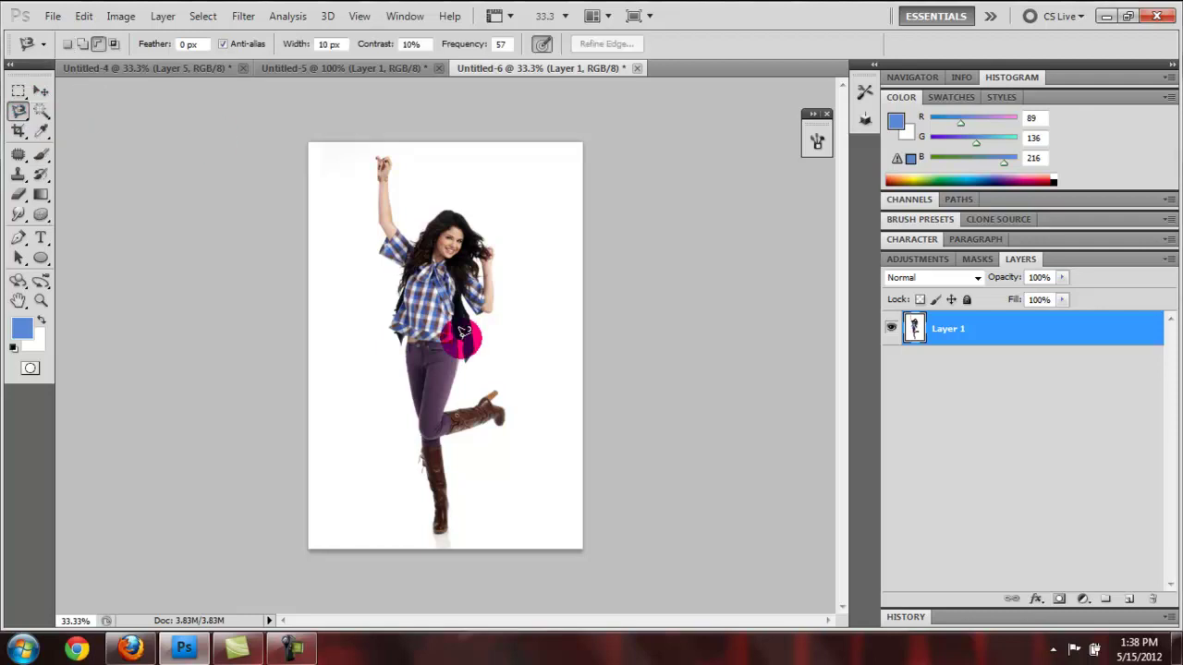
key("ctrl+plus")
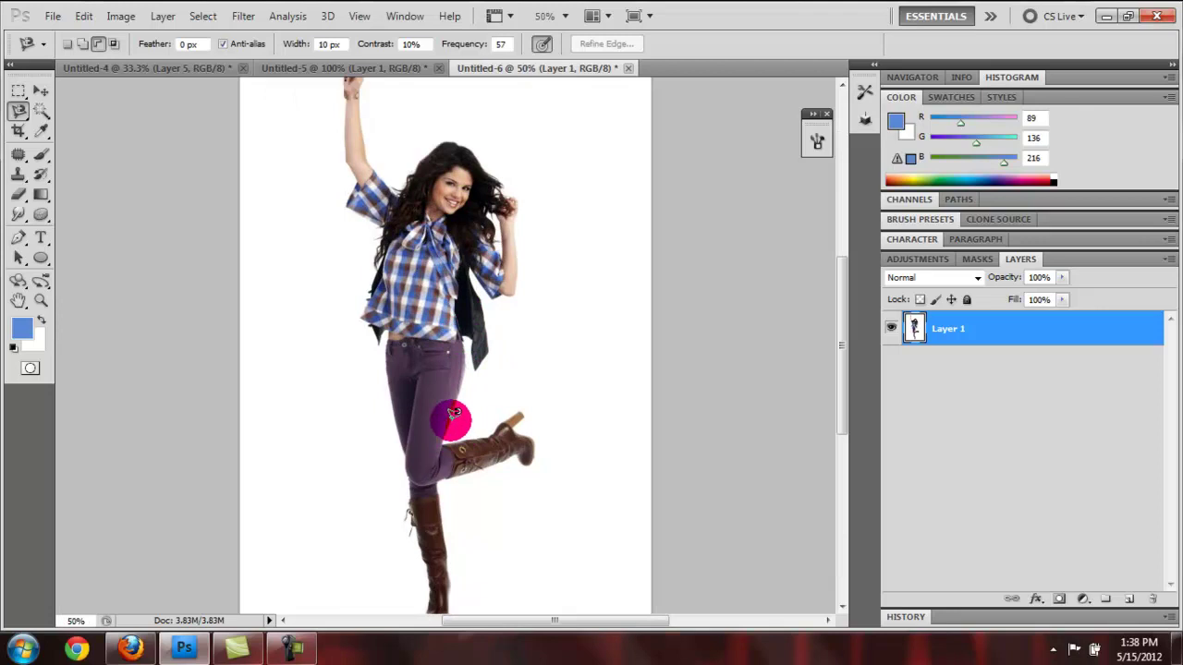
left_click(453, 413)
mouse_move(454, 407)
left_mouse_down()
mouse_move(463, 326)
mouse_move(478, 363)
mouse_move(497, 339)
mouse_move(468, 262)
mouse_move(493, 294)
mouse_move(504, 287)
mouse_move(520, 267)
mouse_move(523, 192)
left_mouse_up()
left_click(509, 193)
left_click(500, 179)
left_click(487, 144)
left_click(464, 139)
left_click(440, 139)
Continue the Magnetic Lasso outline from the hair around the raised hand and down the arm to the shirt sleeve.
mouse_move(438, 138)
left_mouse_down()
mouse_move(399, 185)
mouse_move(379, 175)
mouse_move(354, 137)
mouse_move(367, 59)
mouse_move(362, 76)
left_mouse_up()
left_click(361, 78)
left_click(353, 78)
left_click(348, 78)
left_click(344, 79)
left_click(339, 81)
mouse_move(343, 128)
left_mouse_down()
mouse_move(360, 194)
mouse_move(349, 220)
mouse_move(384, 240)
left_mouse_up()
left_click(357, 201)
Finish the Magnetic Lasso outline down the shirt and leg, around both boots, and close it at the thigh.
mouse_move(368, 283)
left_mouse_down()
mouse_move(367, 330)
mouse_move(379, 354)
mouse_move(389, 342)
mouse_move(393, 454)
left_mouse_up()
left_click(389, 344)
left_click_drag(406, 507, 409, 526)
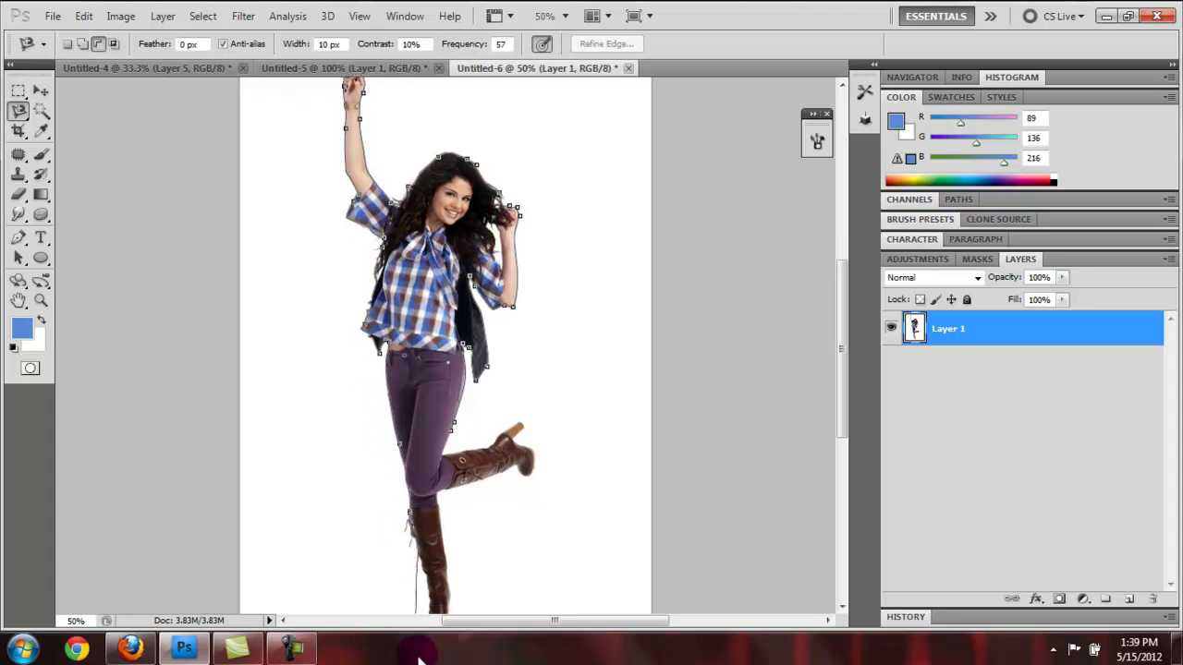
mouse_move(421, 386)
left_mouse_down()
mouse_move(409, 417)
mouse_move(430, 476)
mouse_move(455, 401)
mouse_move(431, 333)
mouse_move(504, 305)
mouse_move(532, 310)
mouse_move(534, 290)
mouse_move(515, 284)
mouse_move(438, 290)
mouse_move(444, 299)
mouse_move(461, 241)
left_mouse_up()
left_click(439, 475)
double_click(456, 245)
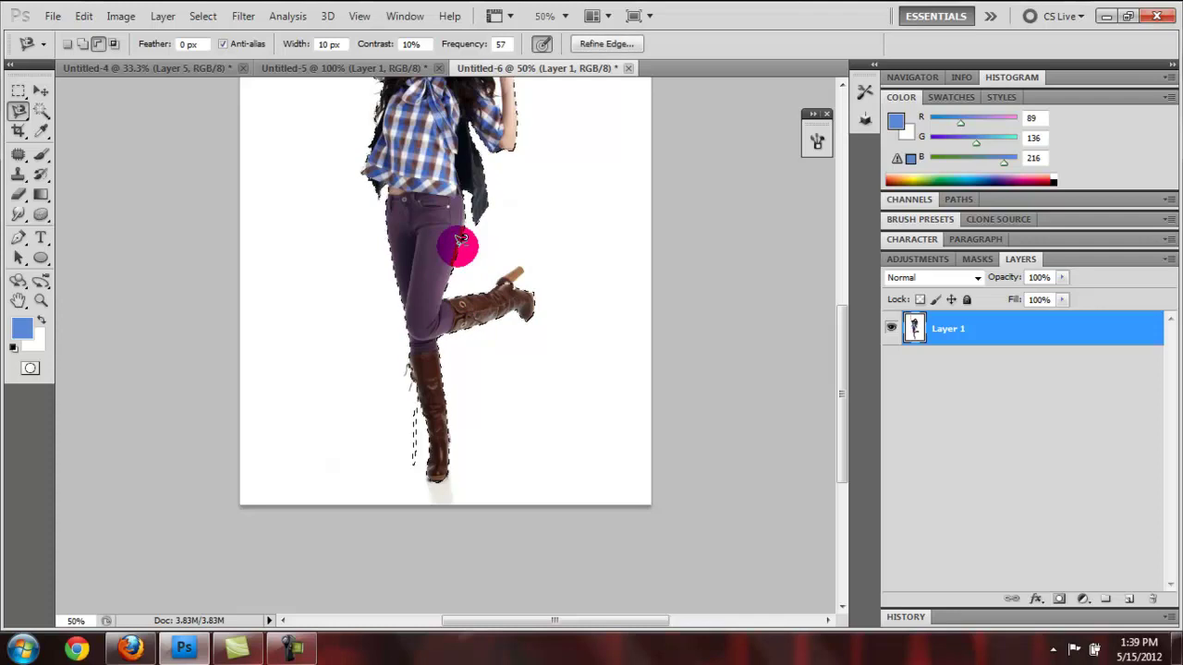
Add the missed heel of the raised boot to the selection with the Polygonal Lasso.
left_click(20, 113)
mouse_move(21, 113)
left_mouse_down()
mouse_move(58, 105)
mouse_move(66, 124)
mouse_move(101, 127)
left_mouse_up()
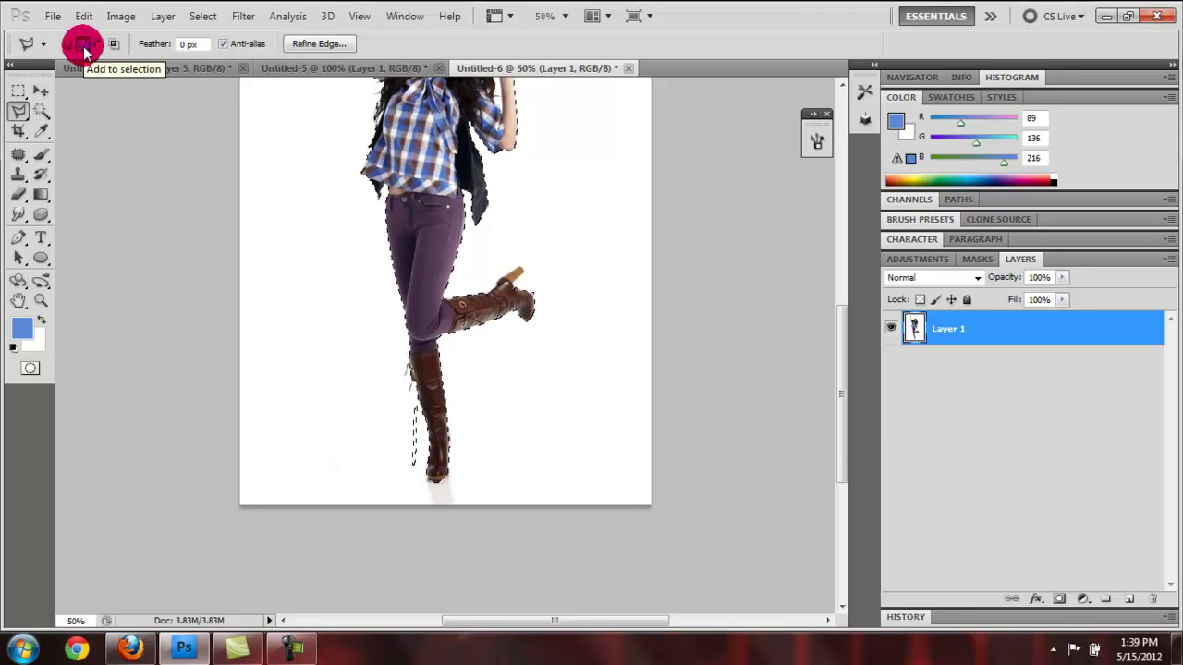
key("ctrl+d")
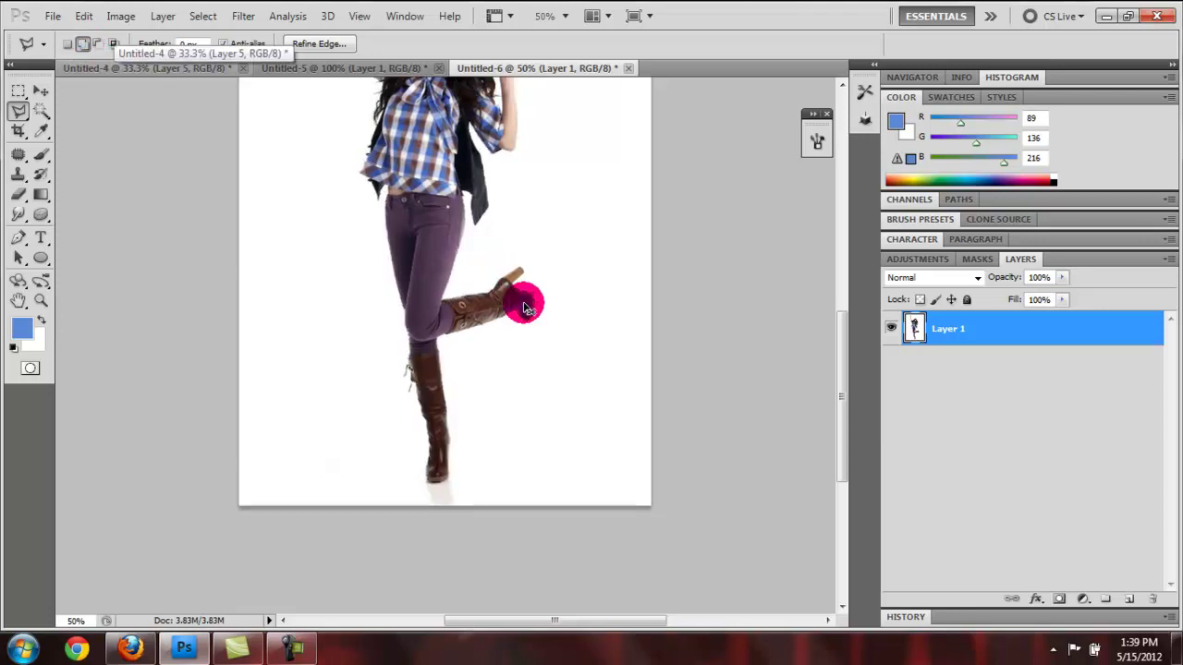
key("ctrl+plus")
key("ctrl+plus")
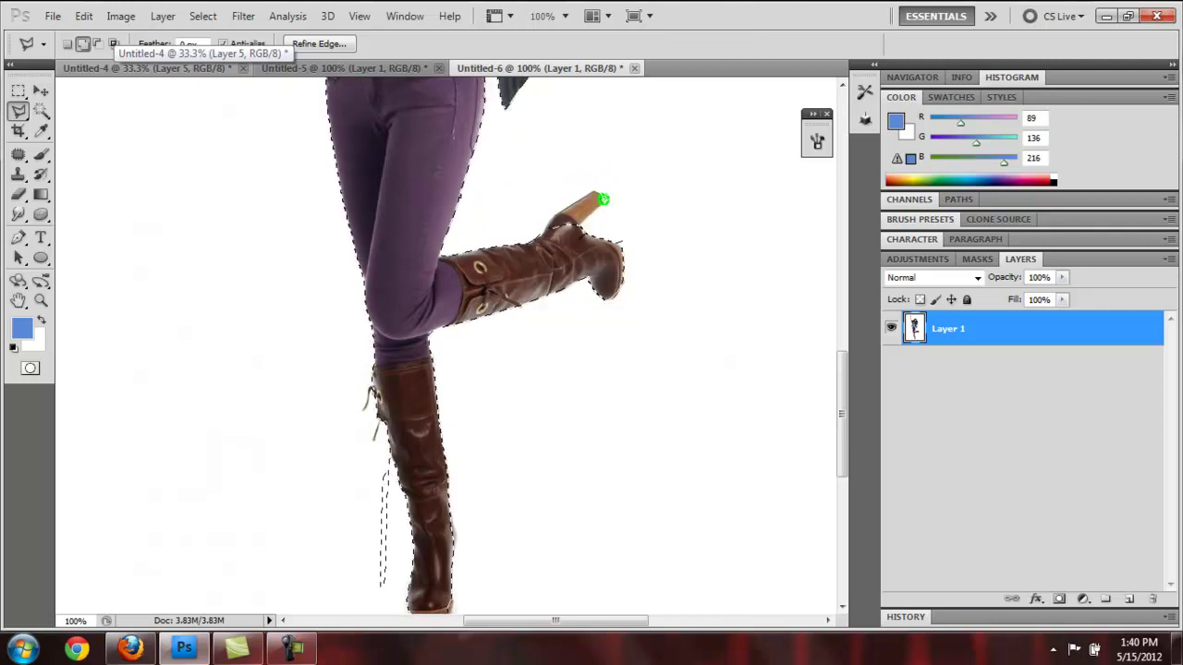
left_click(573, 225)
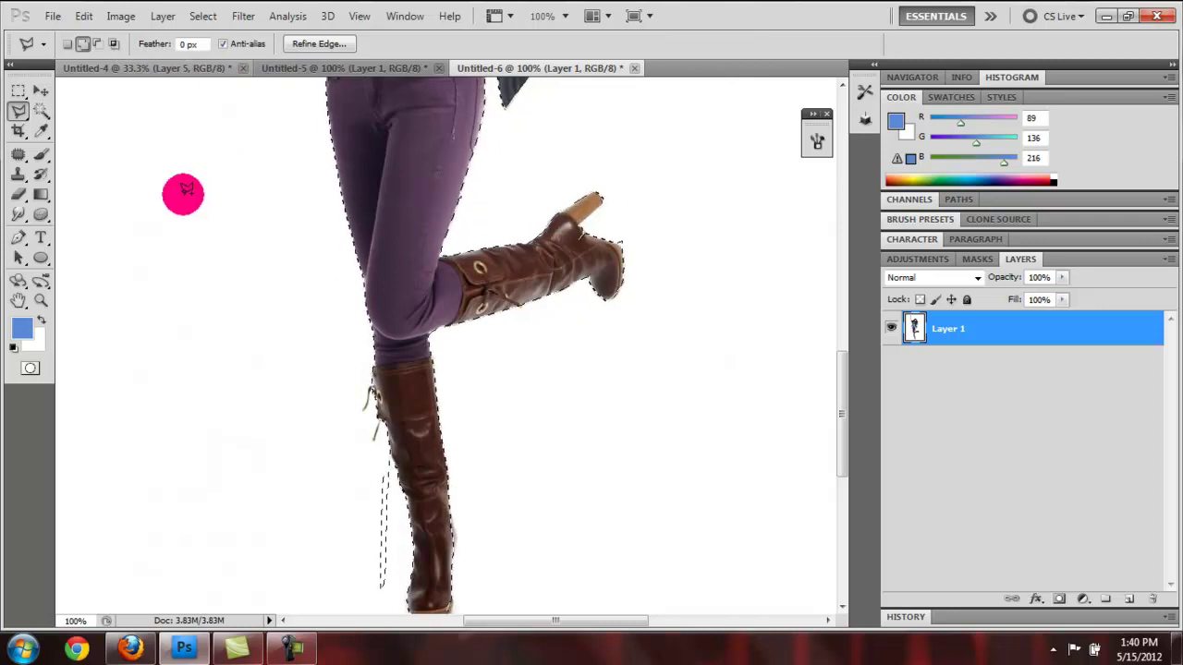
Subtract the stray strip beside the standing boot from the selection with the Polygonal Lasso.
left_click(96, 46)
left_click_drag(386, 477, 399, 456)
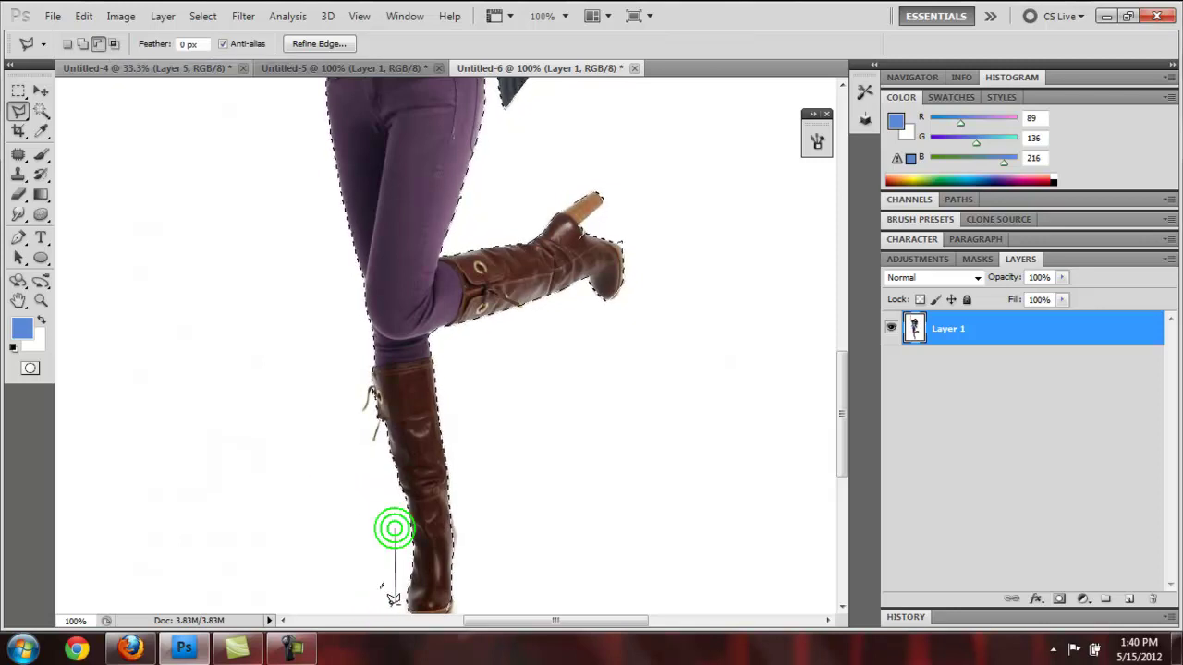
left_click(353, 546)
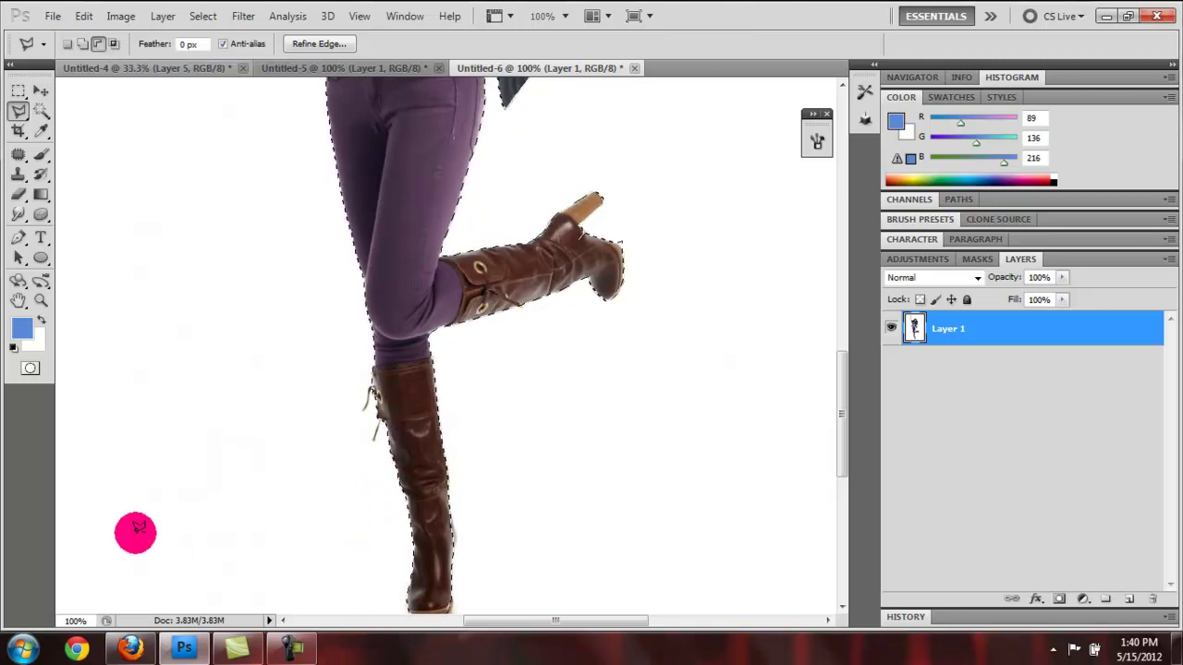
Subtract the white gap between the hair and the bent arm from the selection with the Polygonal Lasso.
key("ctrl+minus")
key("ctrl+minus")
key("ctrl+minus")
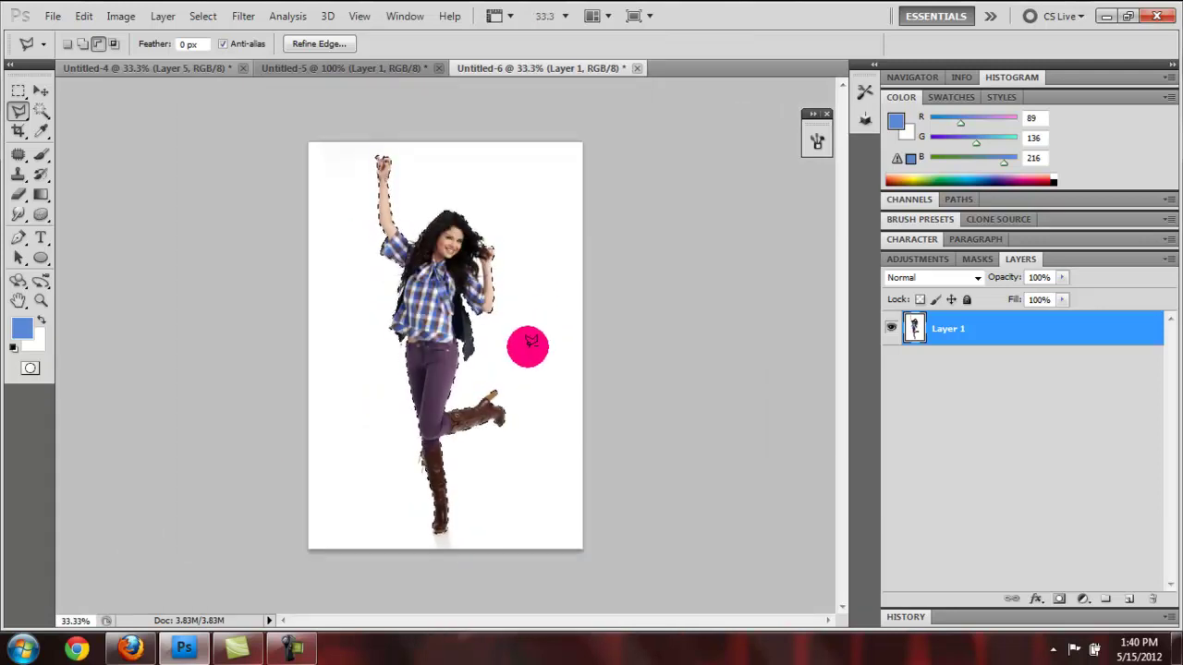
key("ctrl+plus")
key("ctrl+plus")
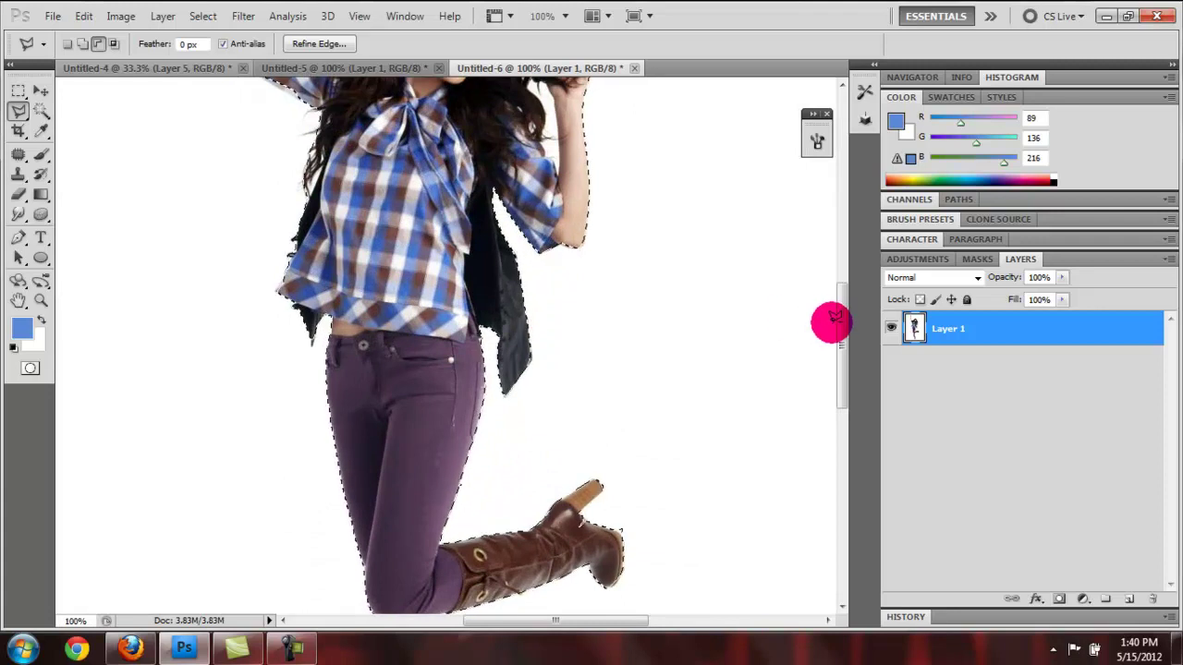
left_click_drag(843, 326, 844, 272)
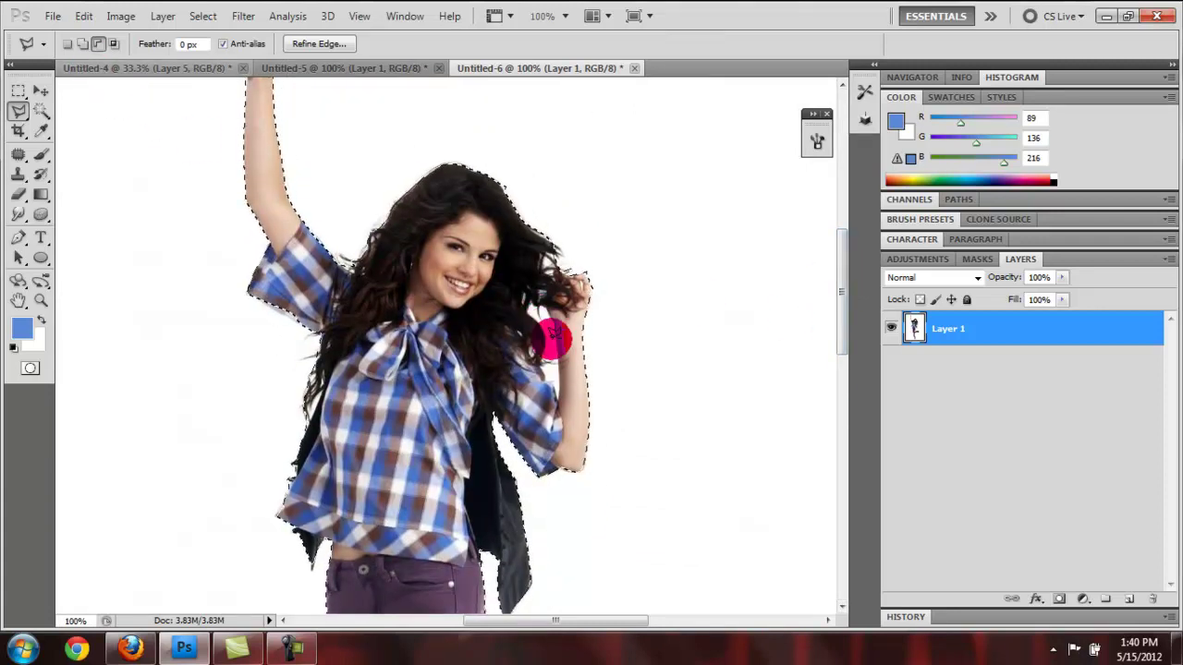
left_click(559, 397)
left_click(560, 369)
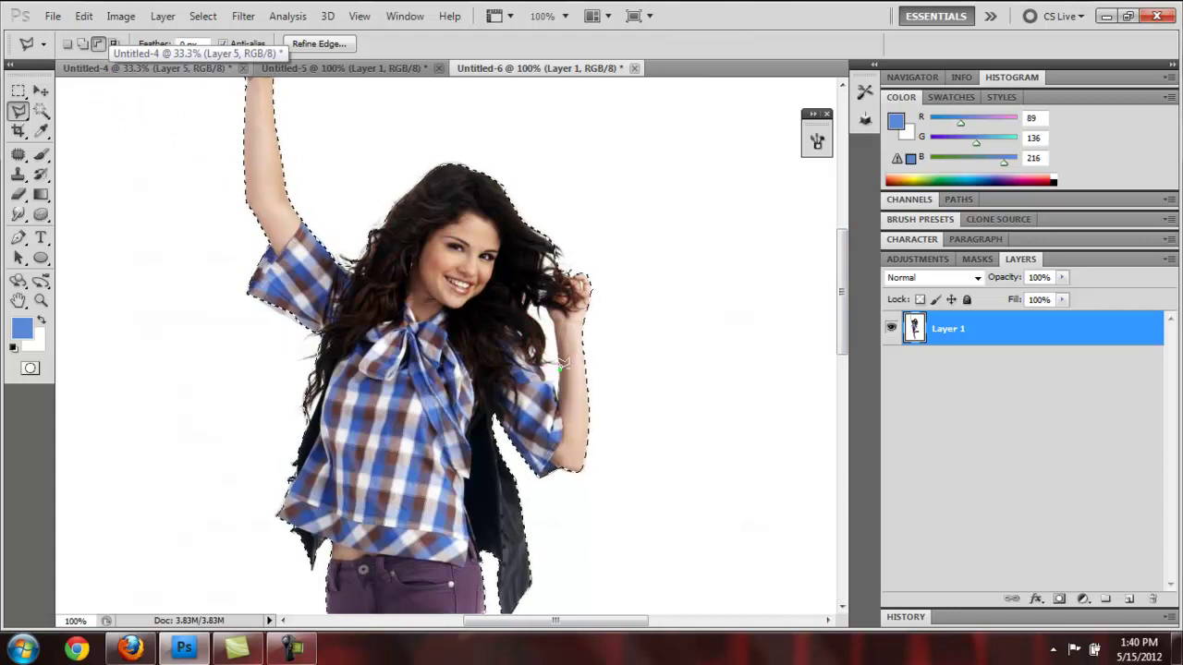
left_click(546, 305)
left_click(526, 312)
left_click(542, 354)
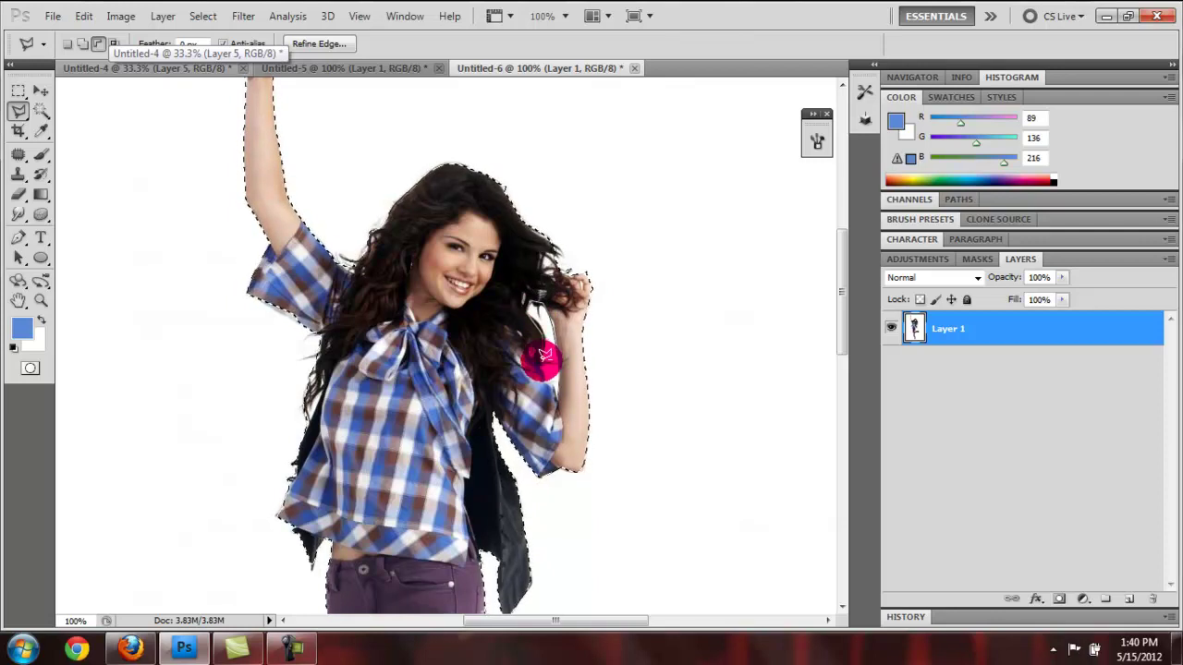
left_click(544, 381)
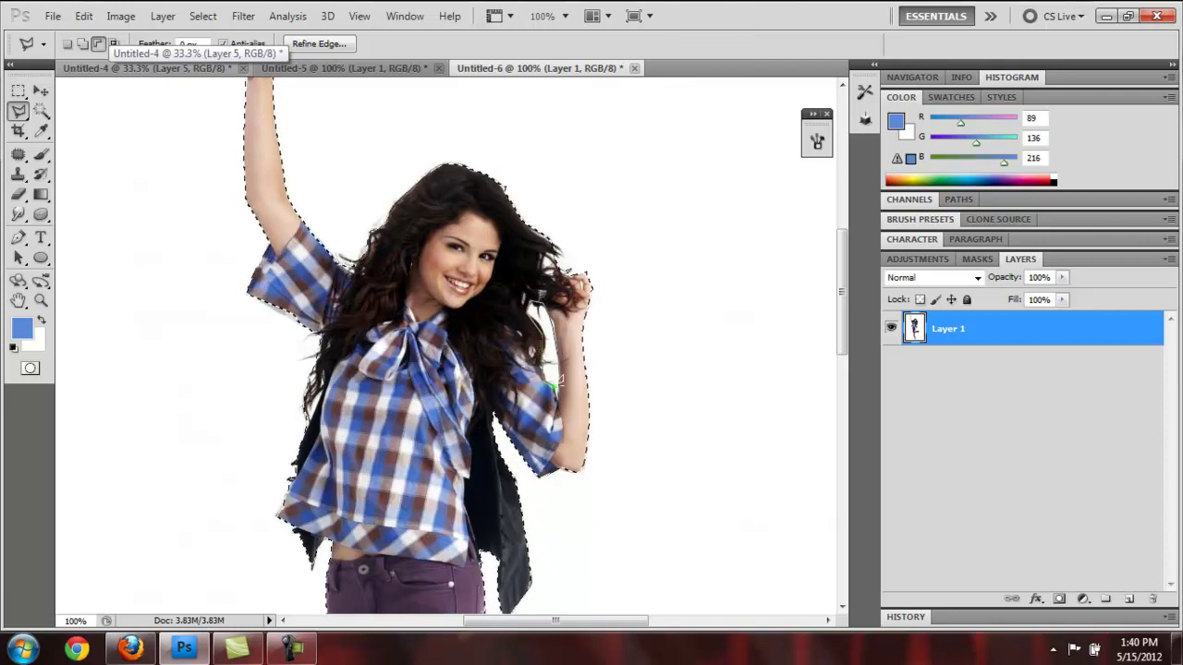
left_click(395, 348)
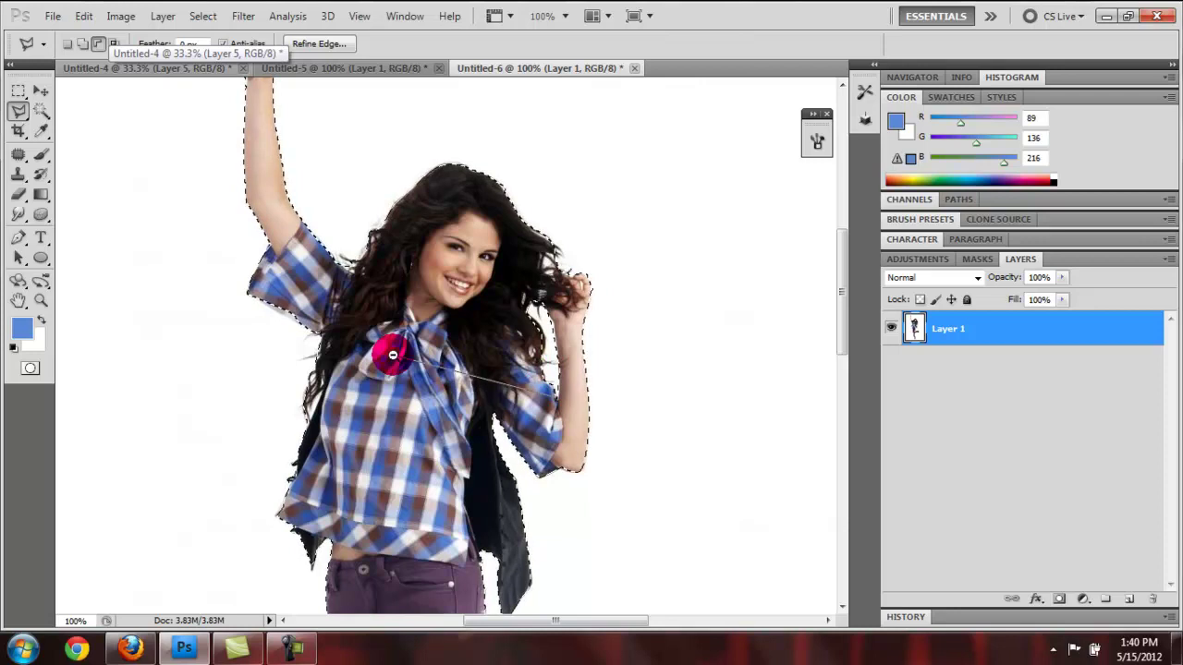
scroll(395, 349, "down", 2)
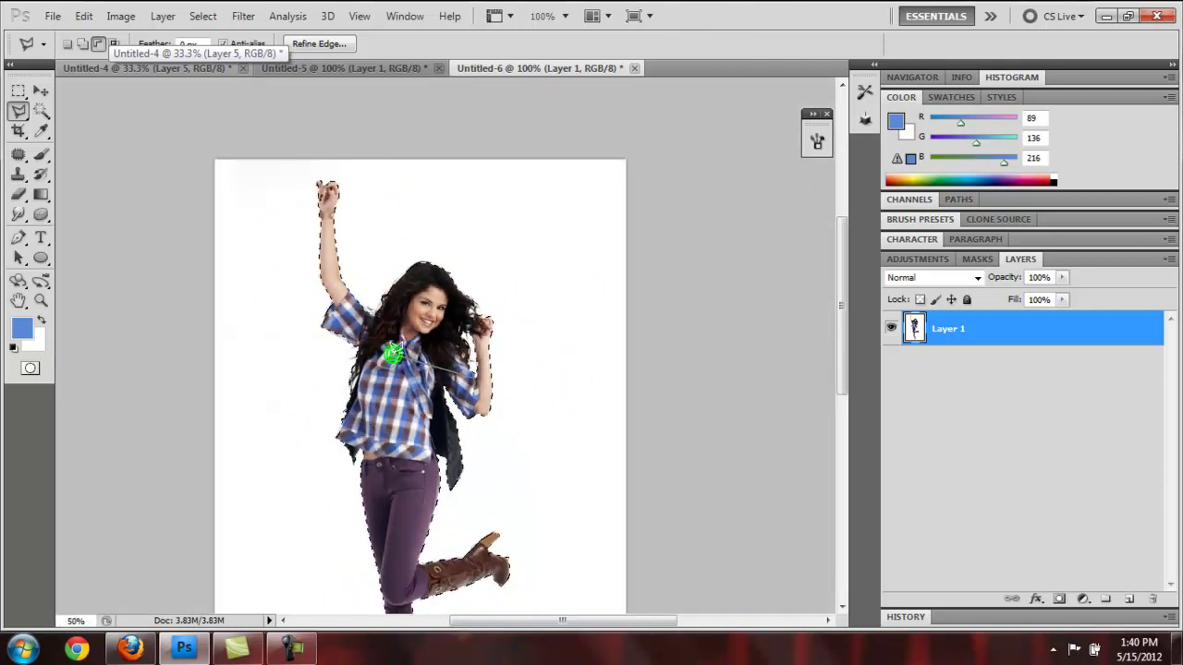
double_click(395, 348)
scroll(585, 414, "down", 1)
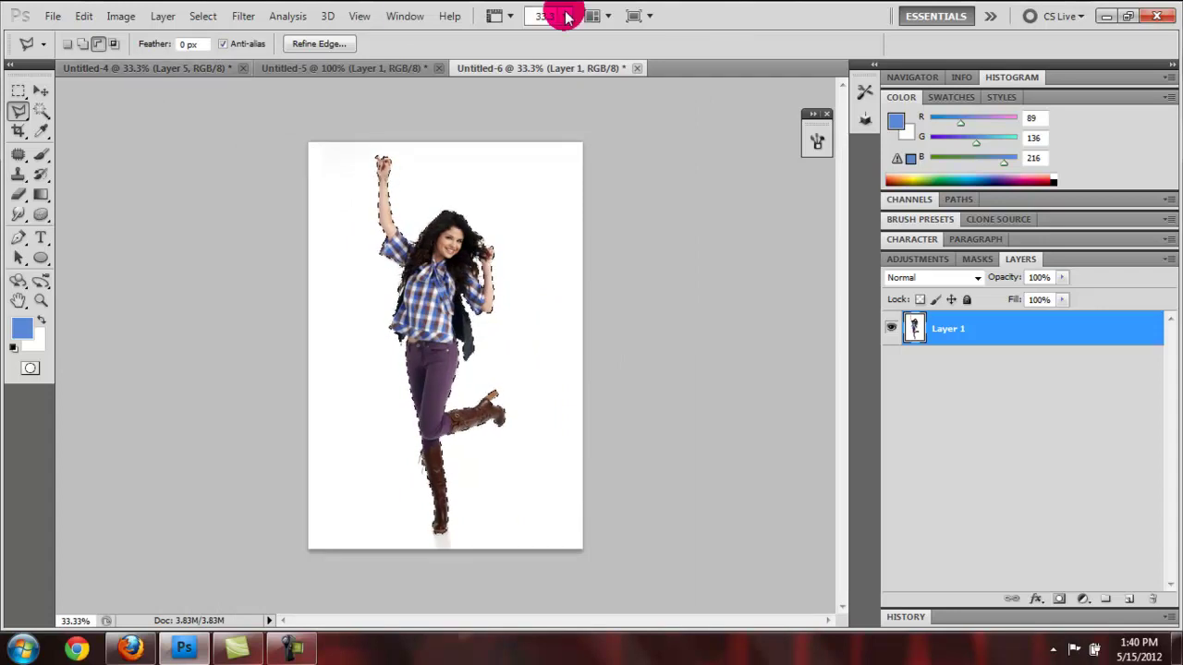
Paste the cutout figure into the Untitled-4 composition and move it over the figure on the left.
left_click(134, 69)
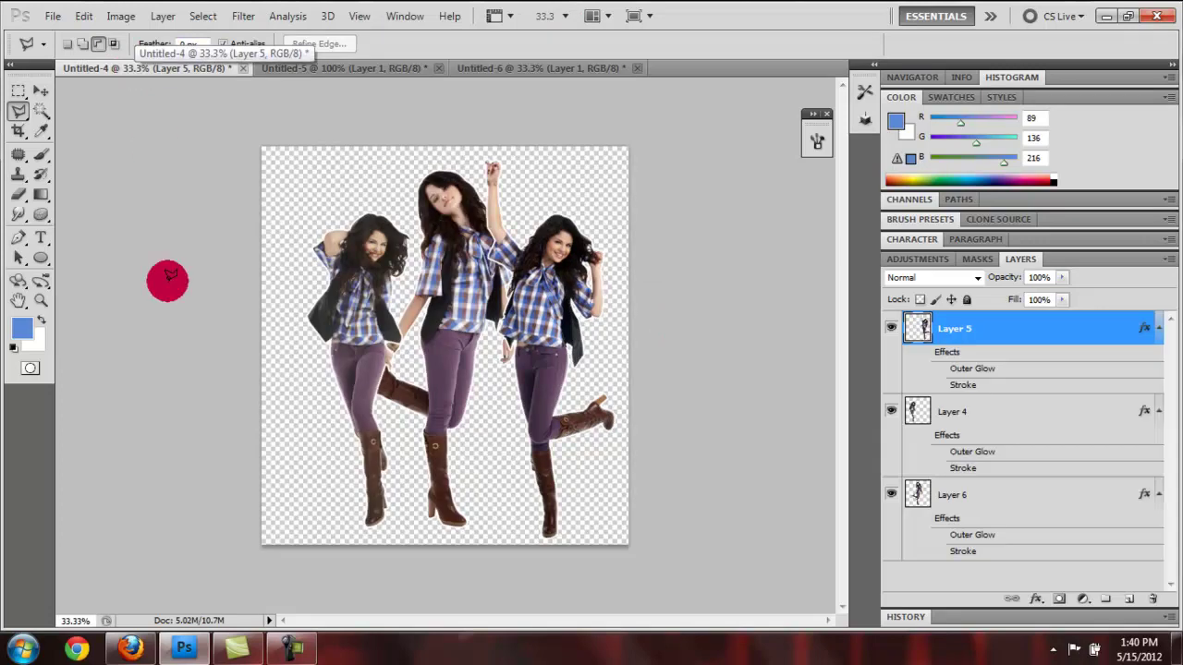
key("ctrl+v")
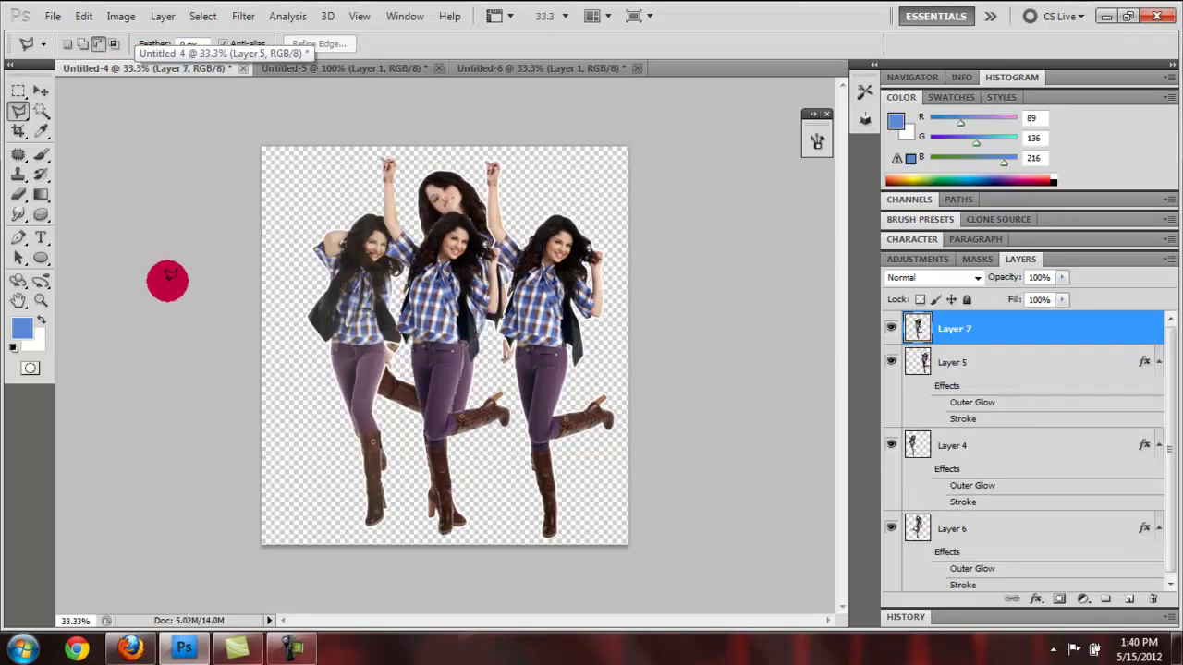
left_click(45, 94)
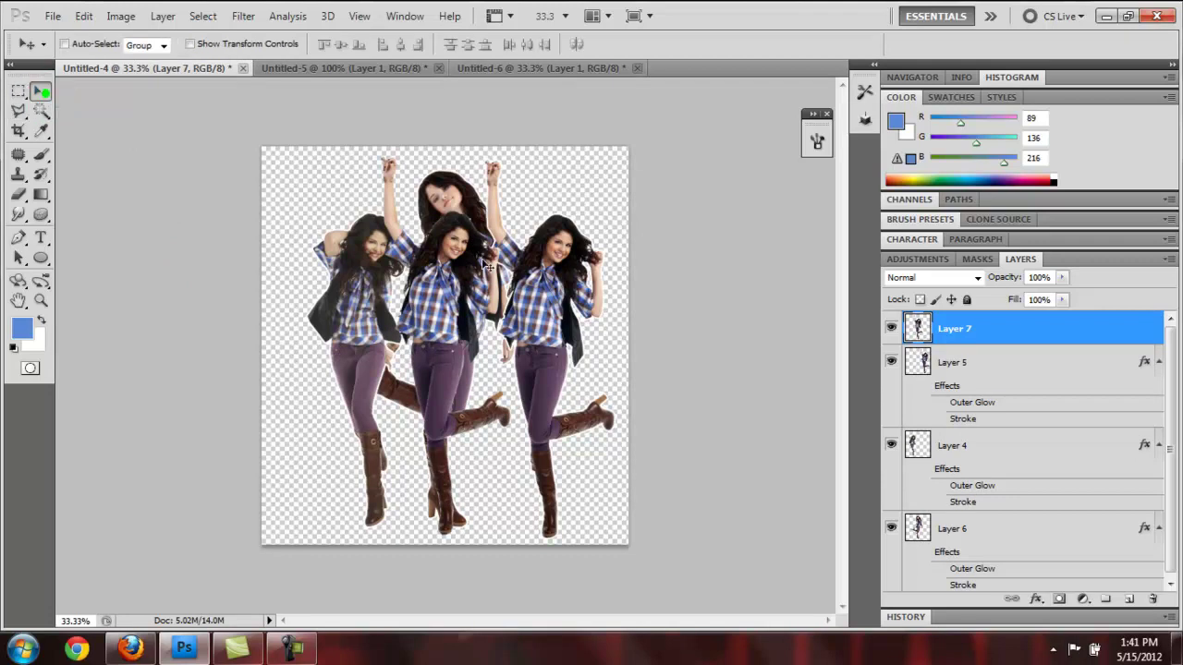
left_click_drag(434, 305, 351, 317)
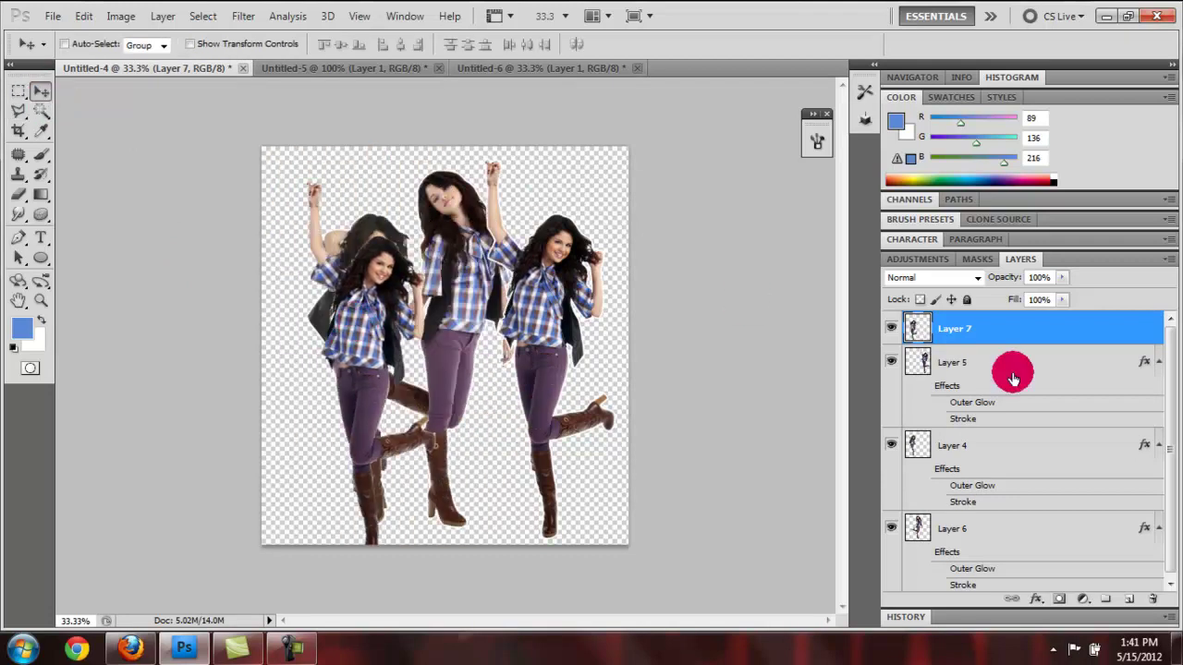
Delete the pasted Layer 7 from the composition and close Untitled-6 without saving it.
left_click(1151, 600)
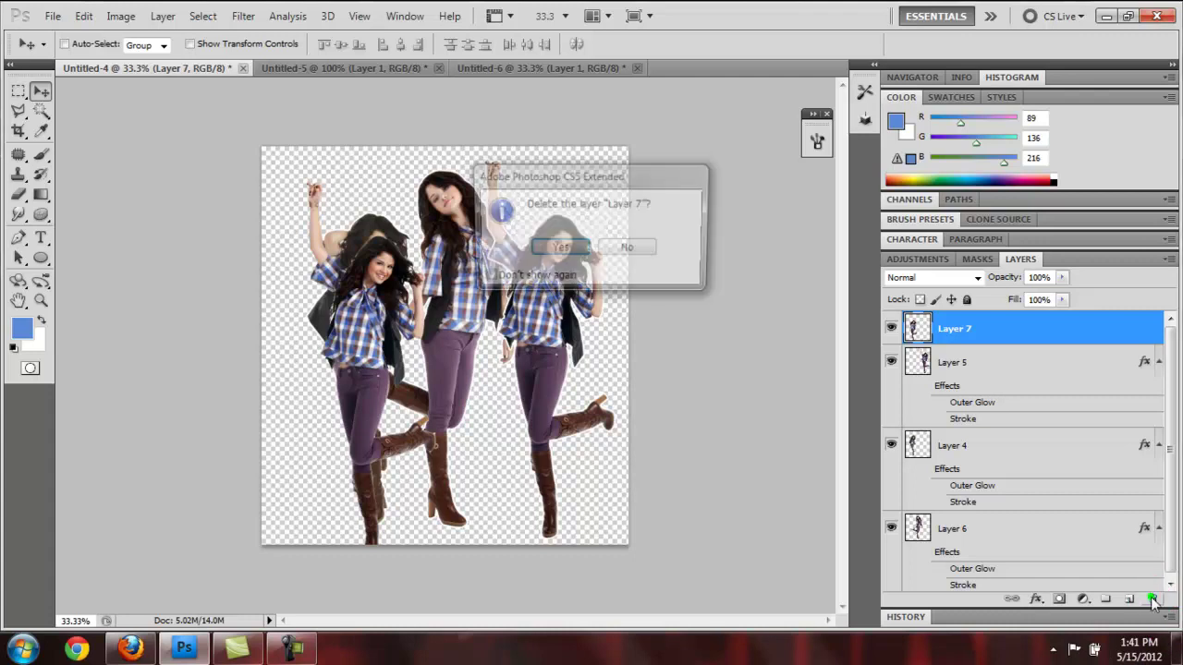
key("Return")
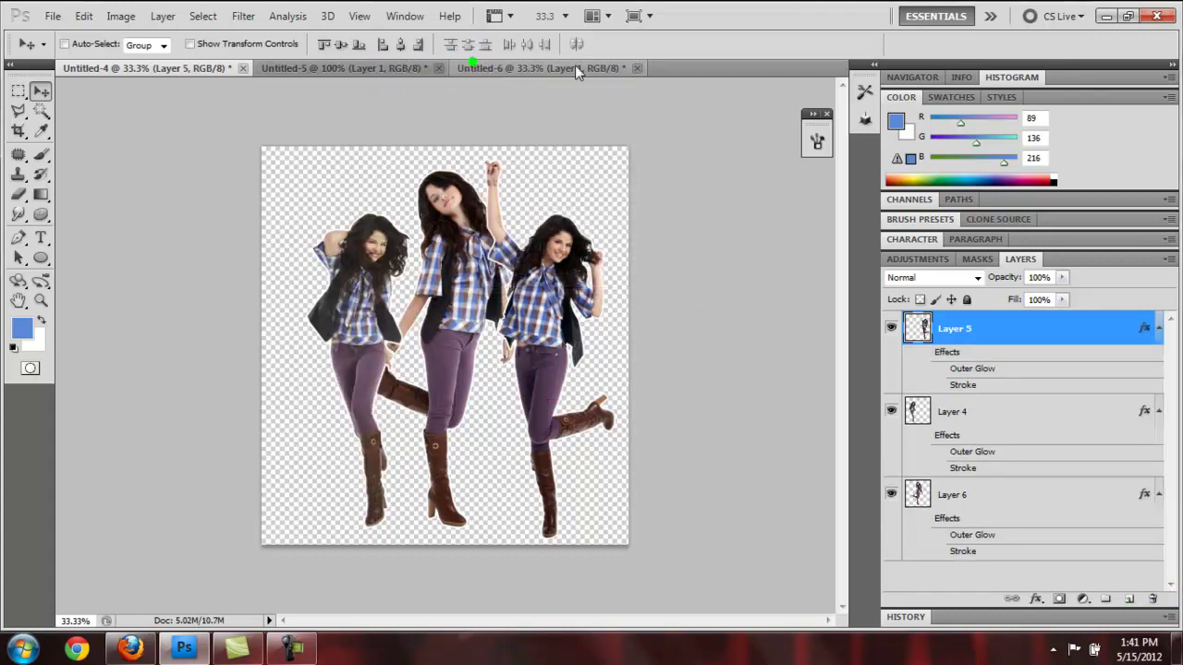
left_click(518, 66)
left_click(625, 247)
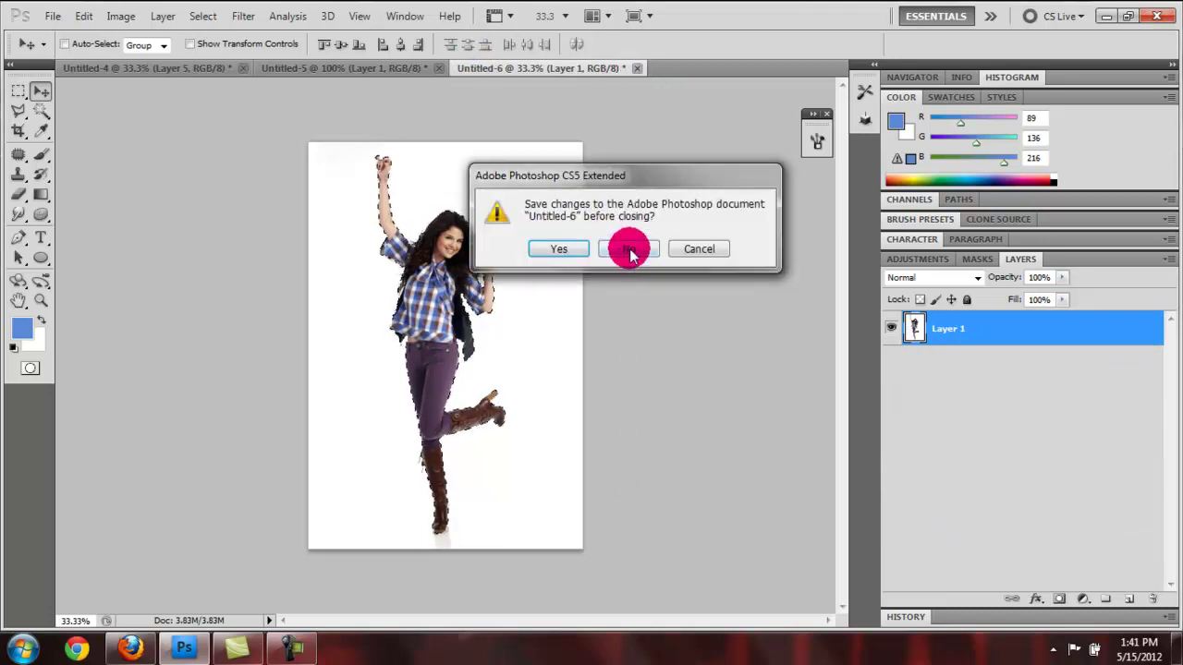
left_click(409, 76)
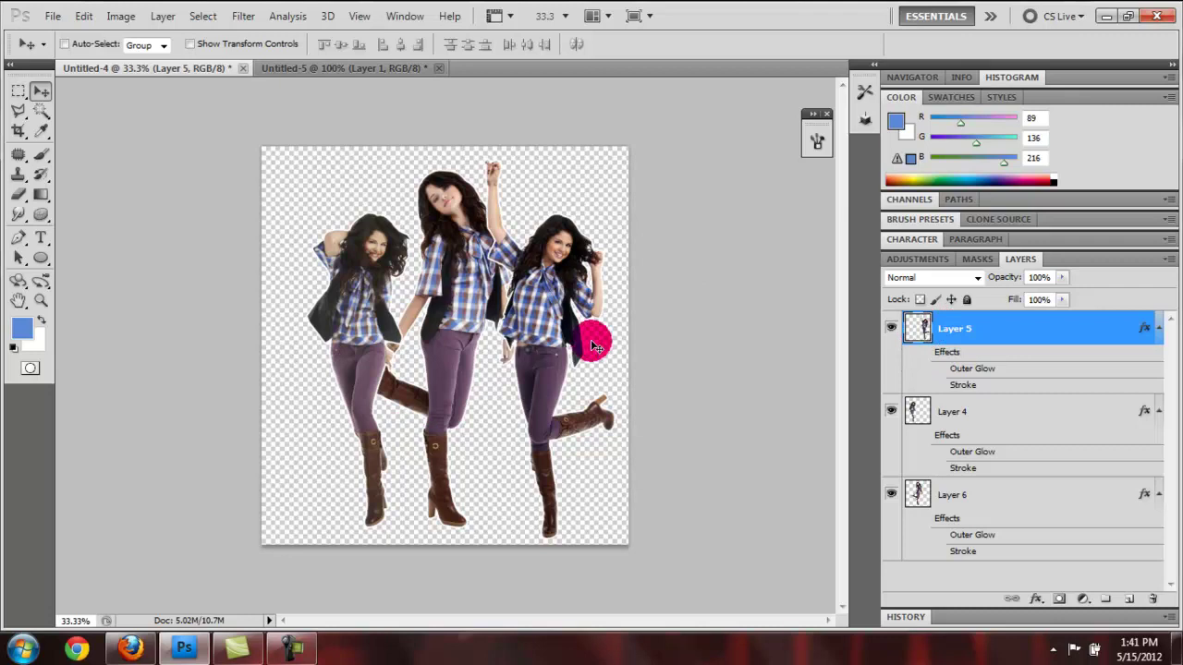
Enable the Stroke effect on Layer 5 and set its colour to white, keeping it outside at full opacity.
right_click(949, 335)
left_click(867, 285)
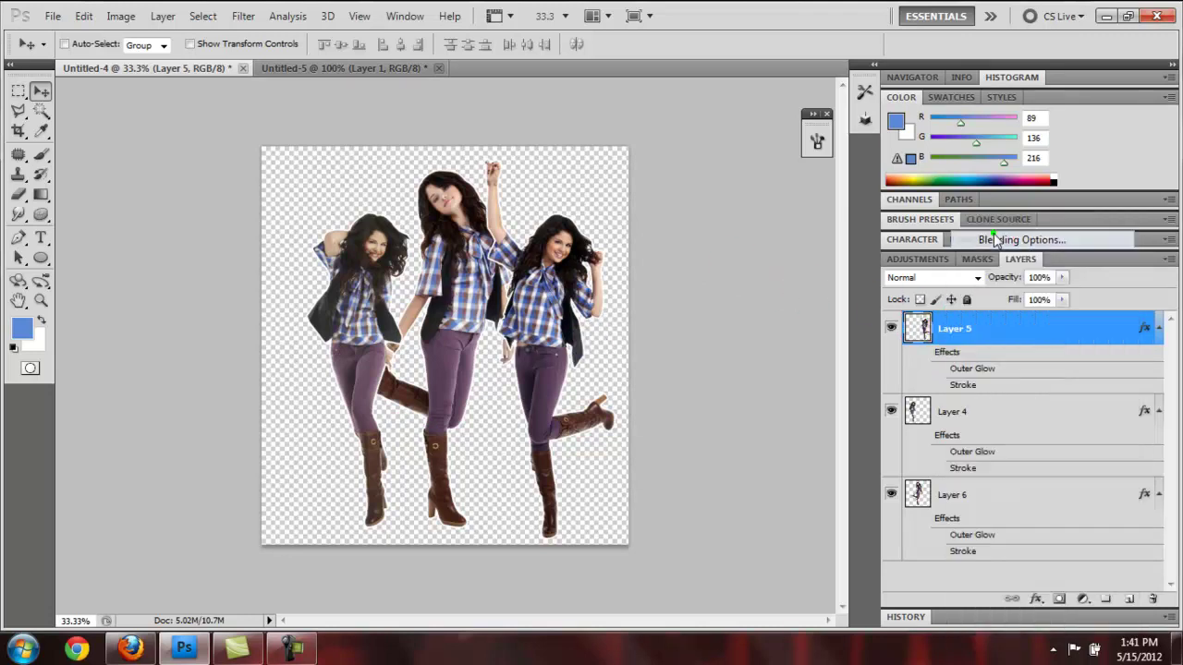
left_click(636, 298)
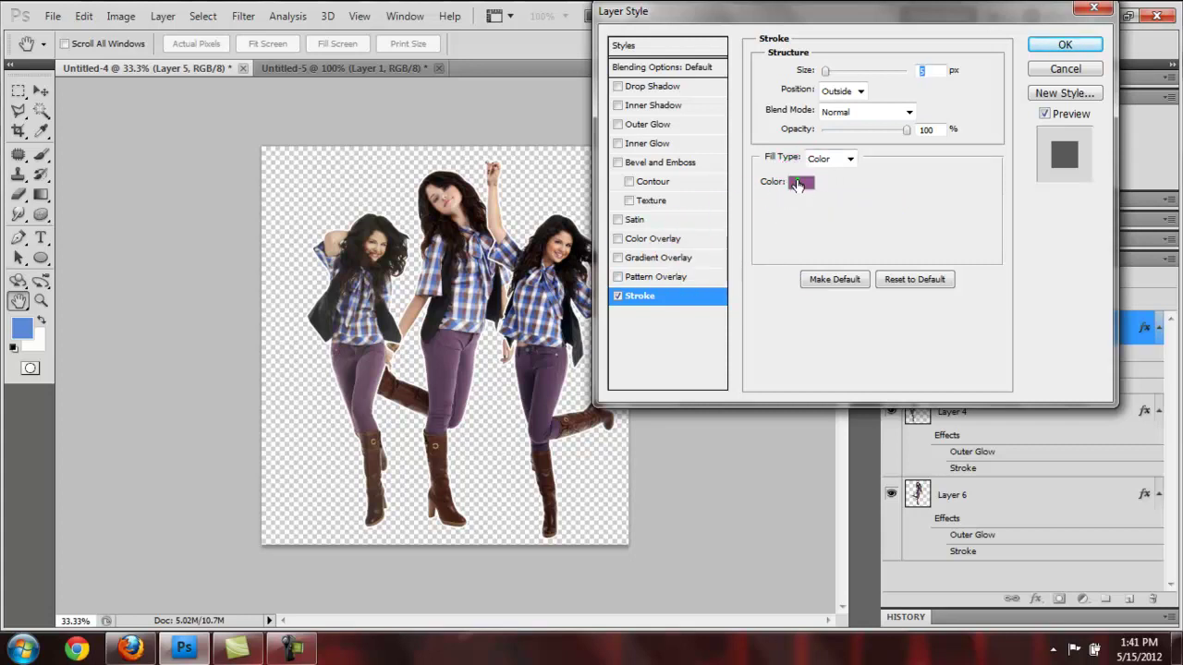
left_click(798, 183)
mouse_move(676, 220)
left_mouse_down()
mouse_move(591, 66)
mouse_move(502, 10)
left_mouse_up()
left_click(906, 44)
left_click(1031, 46)
left_click(967, 383)
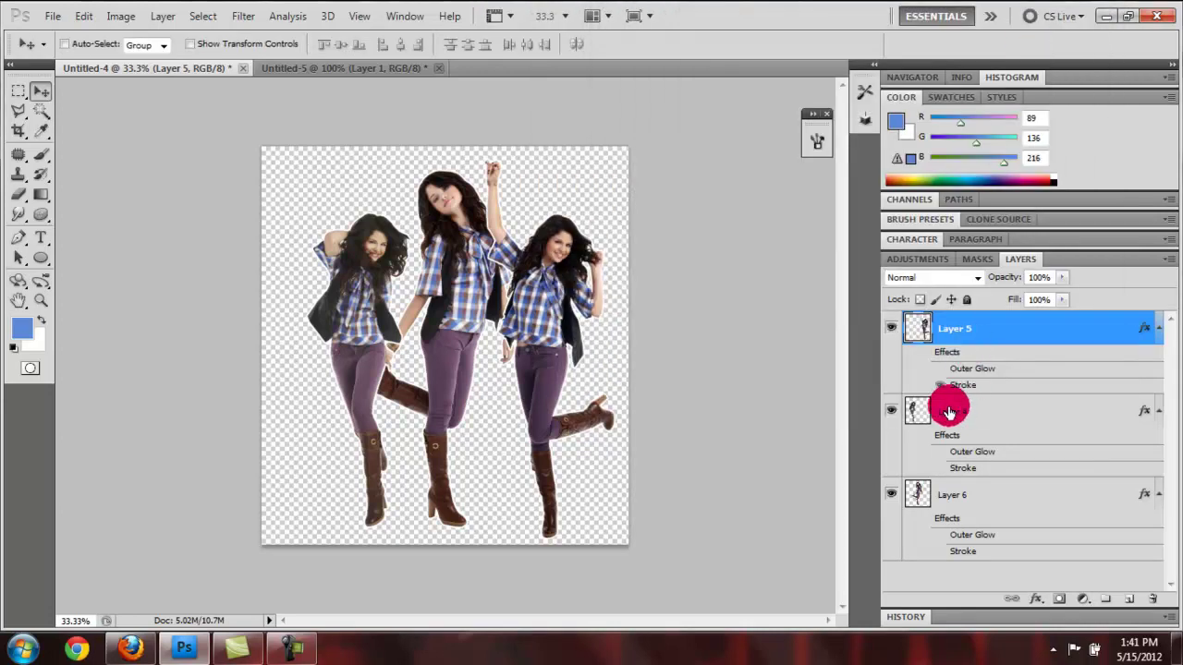
Reopen the Stroke settings of Layer 5 and turn the stroke off.
left_click(957, 420)
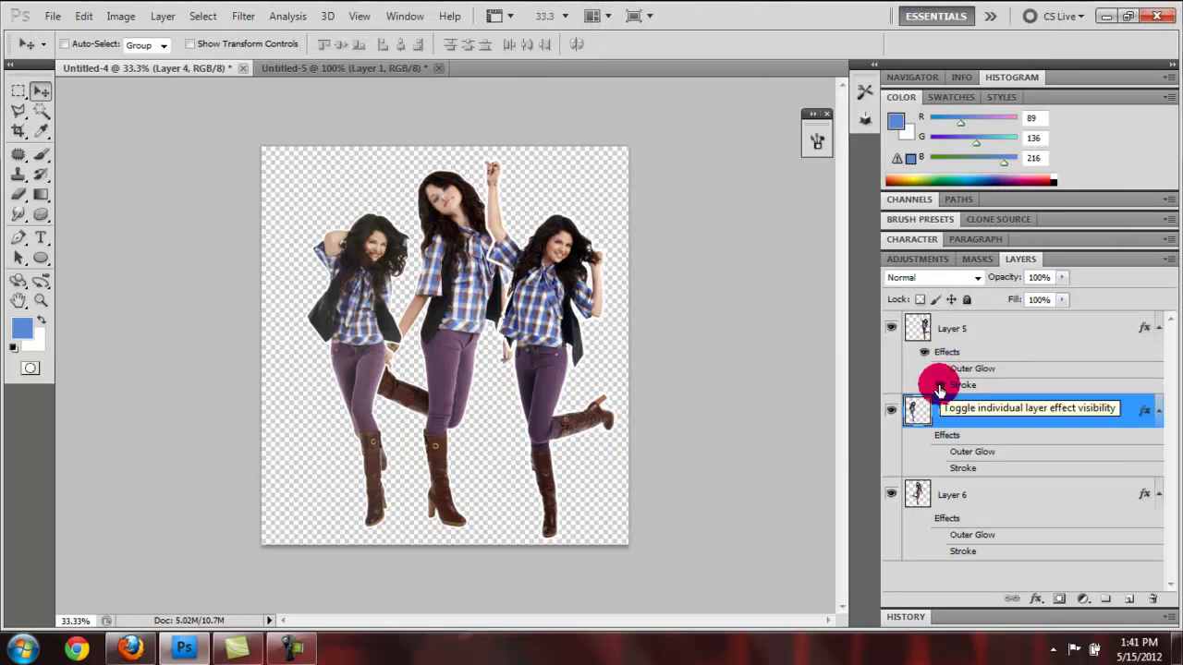
left_click(961, 386)
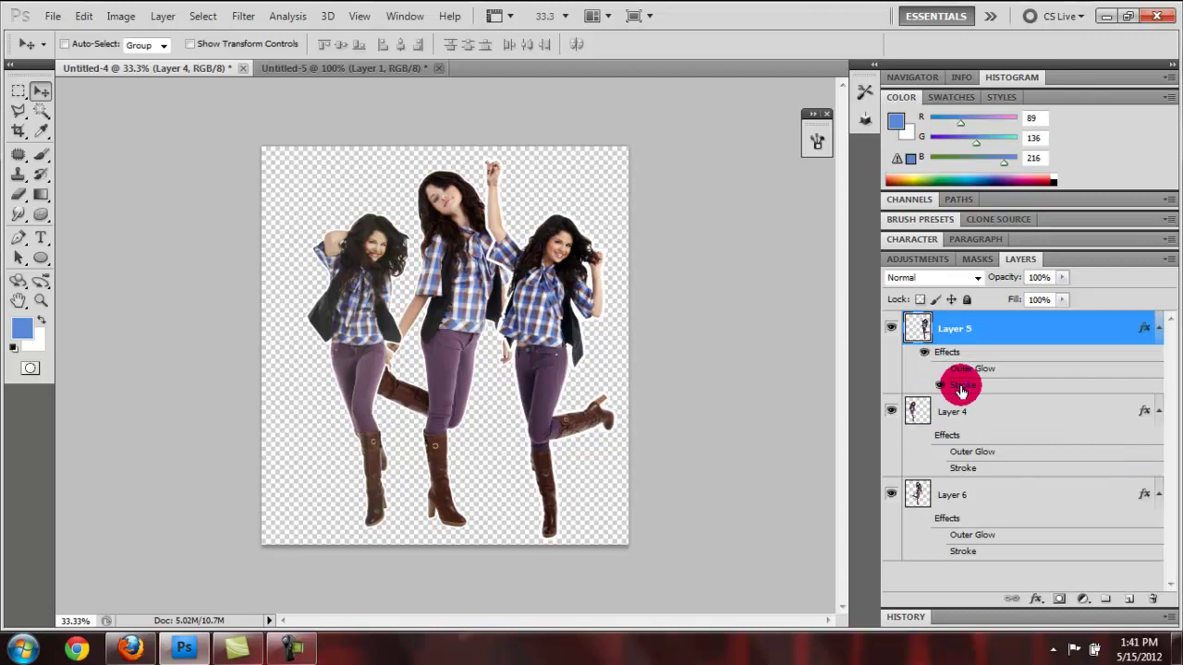
double_click(961, 386)
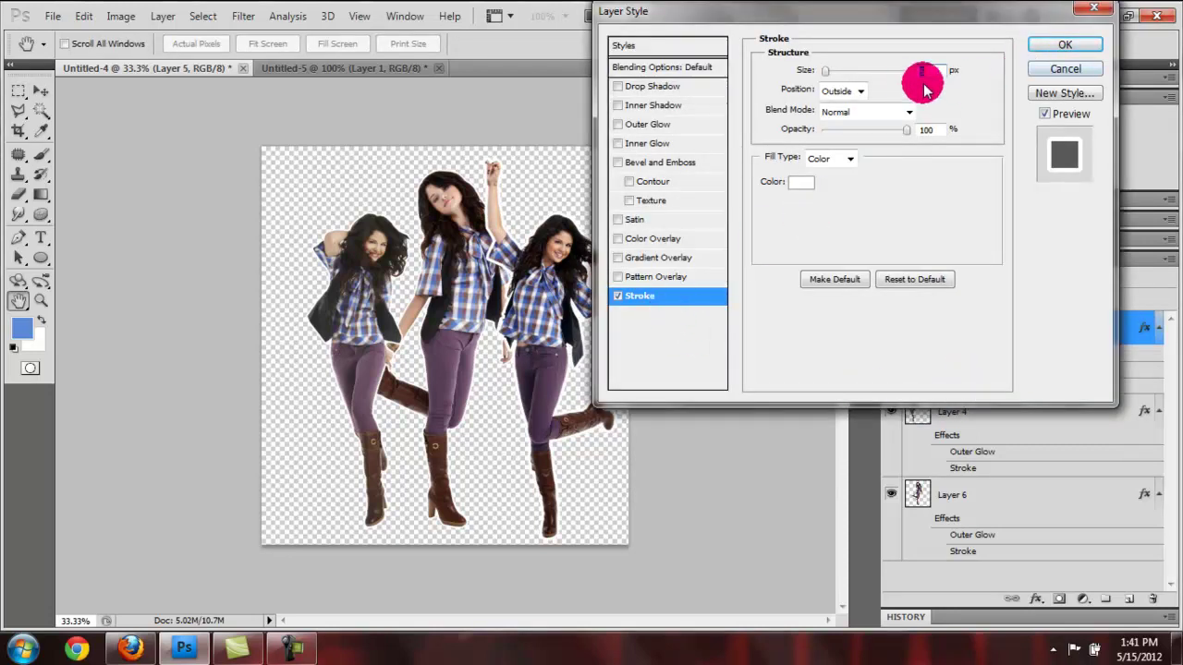
left_click(617, 296)
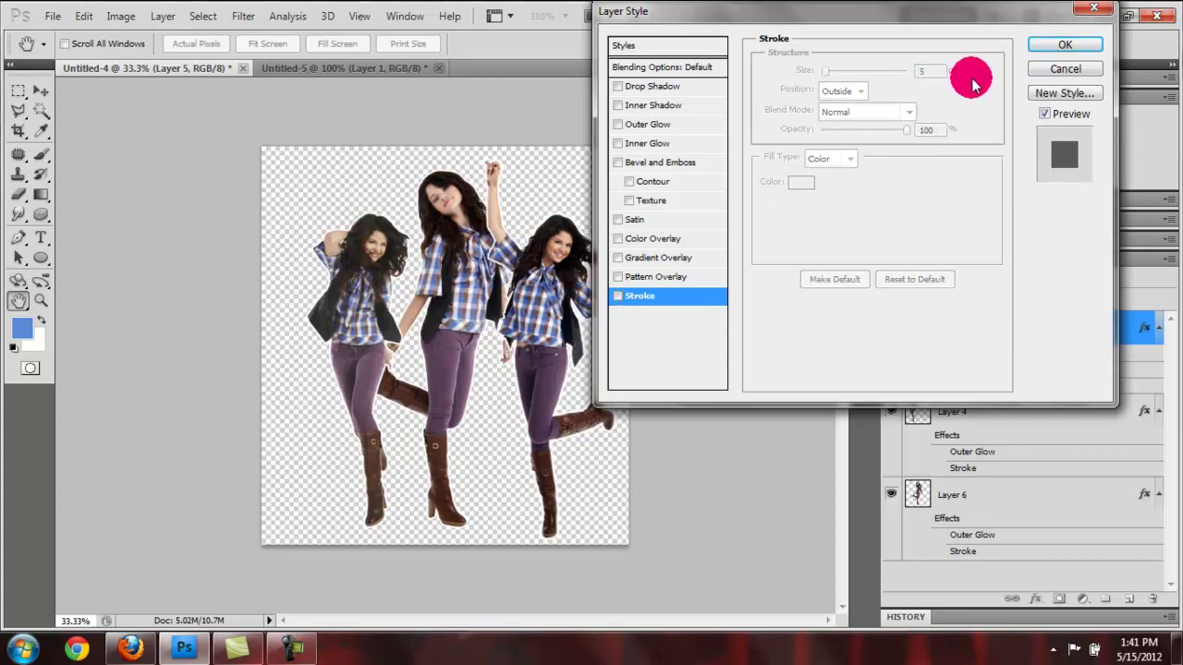
left_click(1061, 46)
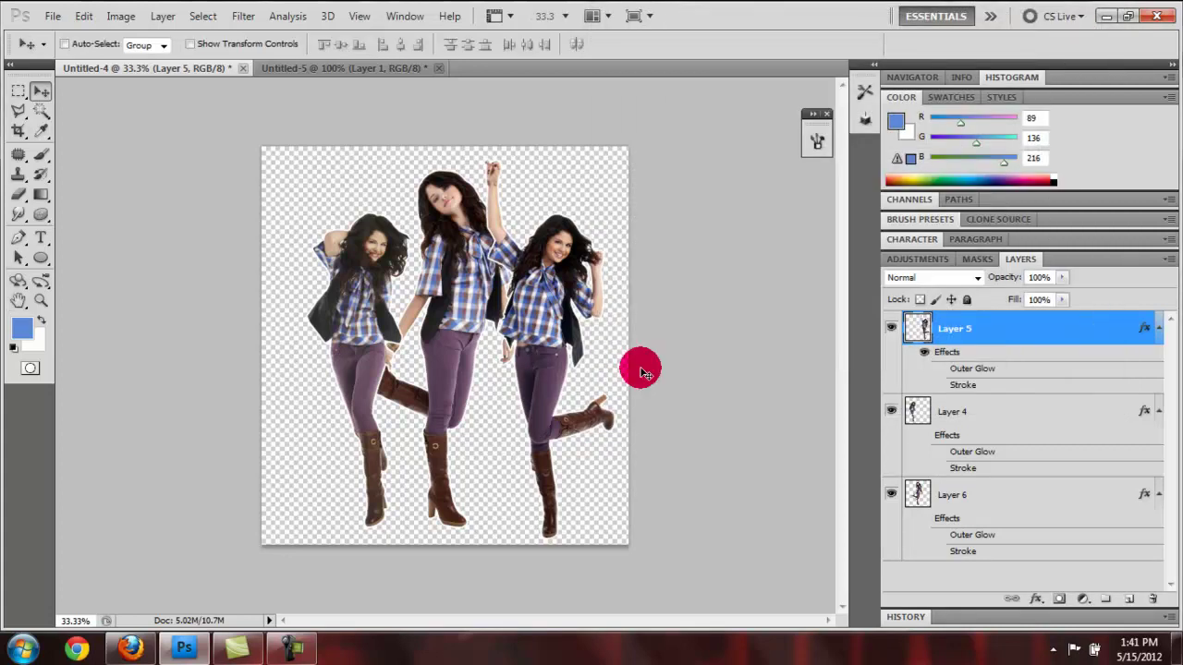
Examine the edges and existing white outlines of the three figures at up to 200% magnification.
key("ctrl+plus")
key("ctrl+plus")
key("ctrl+plus")
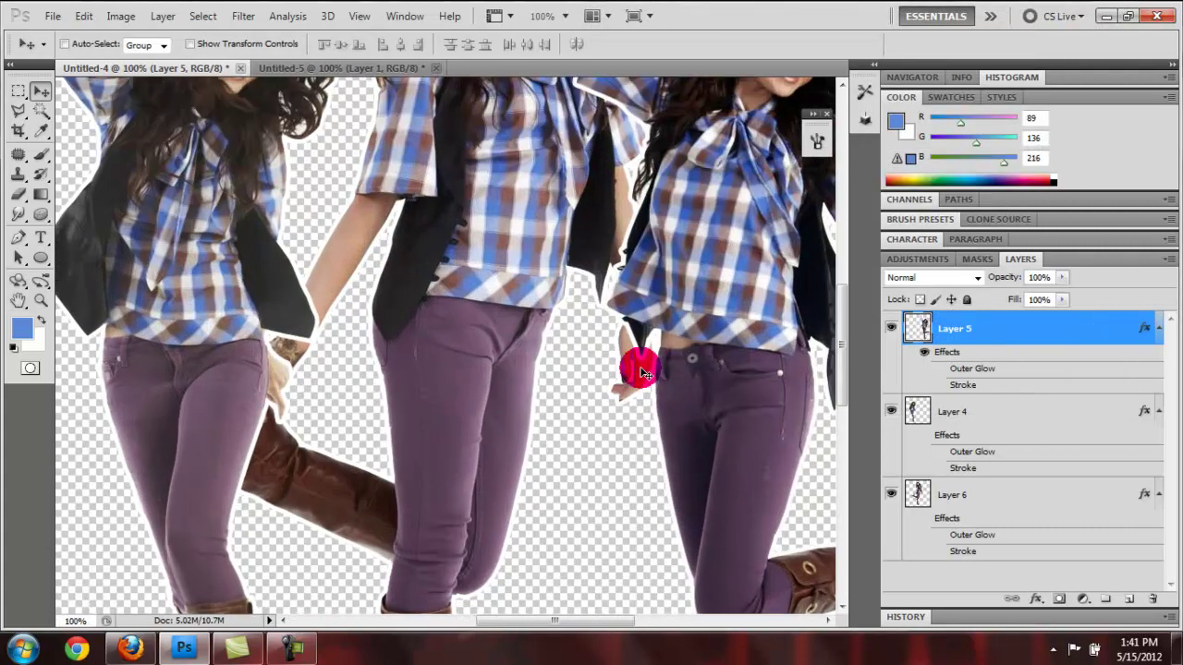
key("ctrl+plus")
key("ctrl+minus")
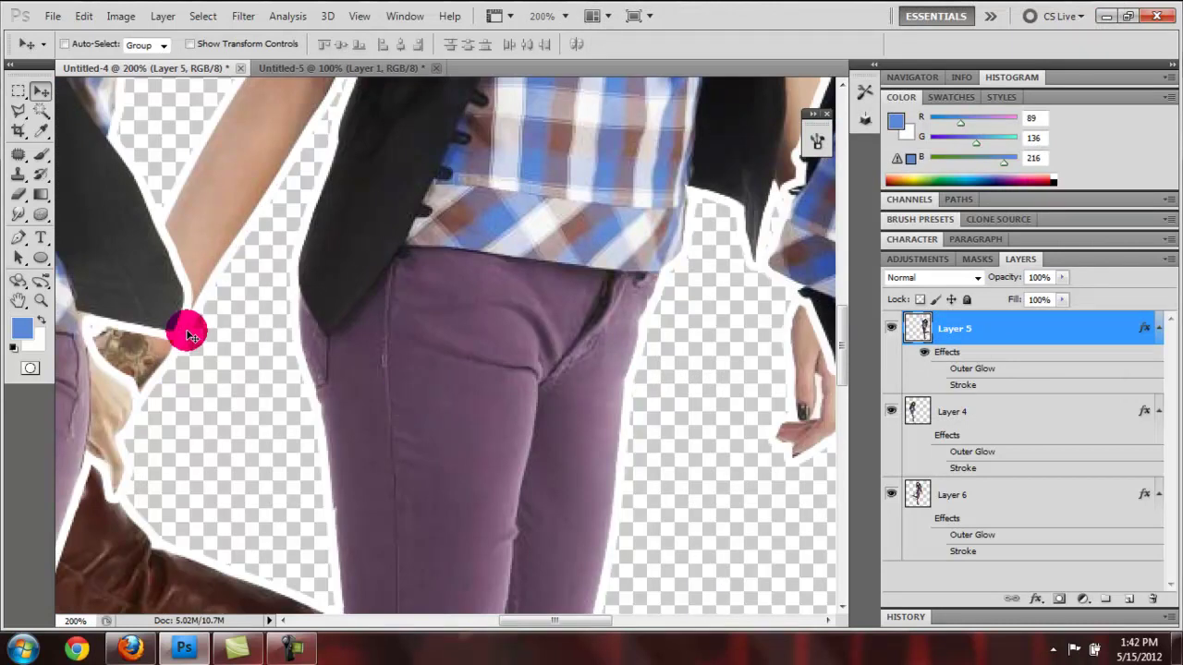
key("ctrl+minus")
key("ctrl+minus")
key("ctrl+minus")
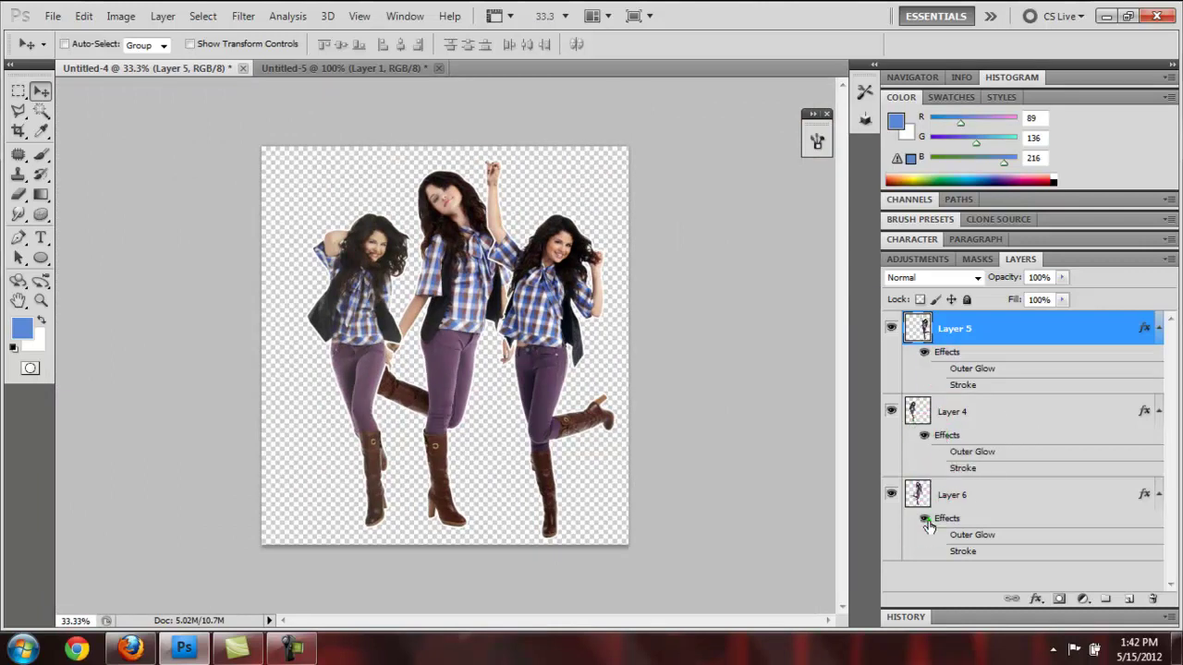
Try showing the existing stroke on Layer 4, and hide it again.
left_click_drag(941, 517, 939, 468)
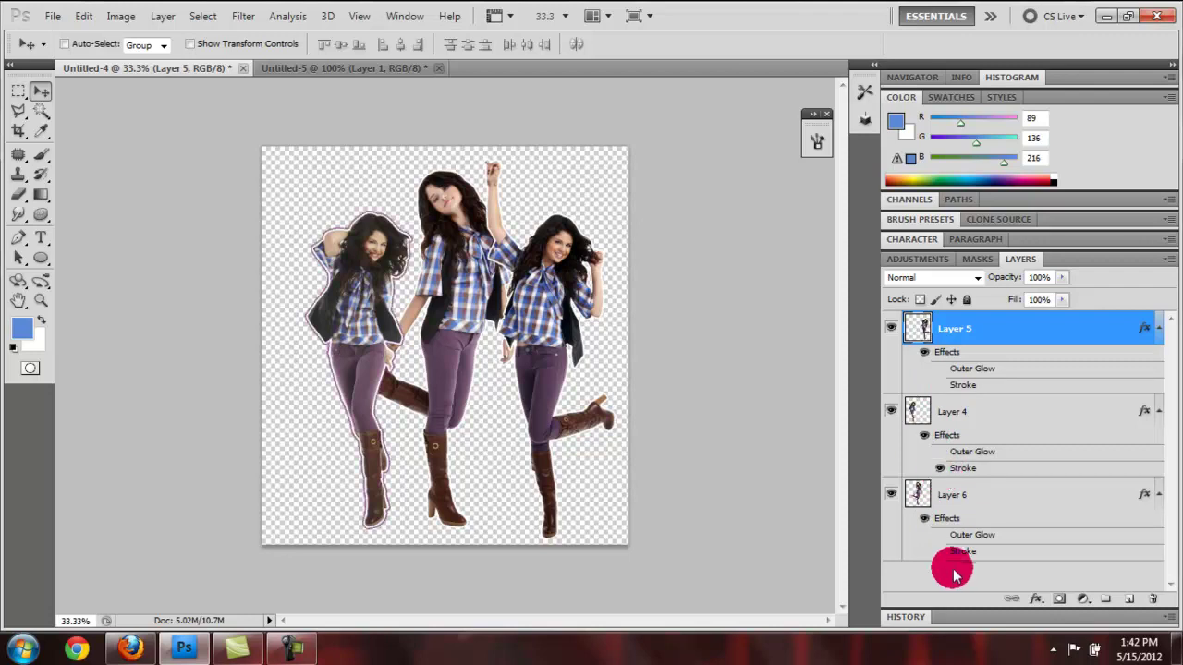
mouse_move(1116, 551)
left_mouse_down()
mouse_move(1129, 603)
mouse_move(1049, 602)
mouse_move(939, 528)
mouse_move(939, 558)
mouse_move(940, 474)
left_mouse_up()
mouse_move(941, 474)
left_mouse_down()
mouse_move(1024, 488)
mouse_move(1103, 533)
mouse_move(1128, 570)
mouse_move(1132, 621)
left_mouse_up()
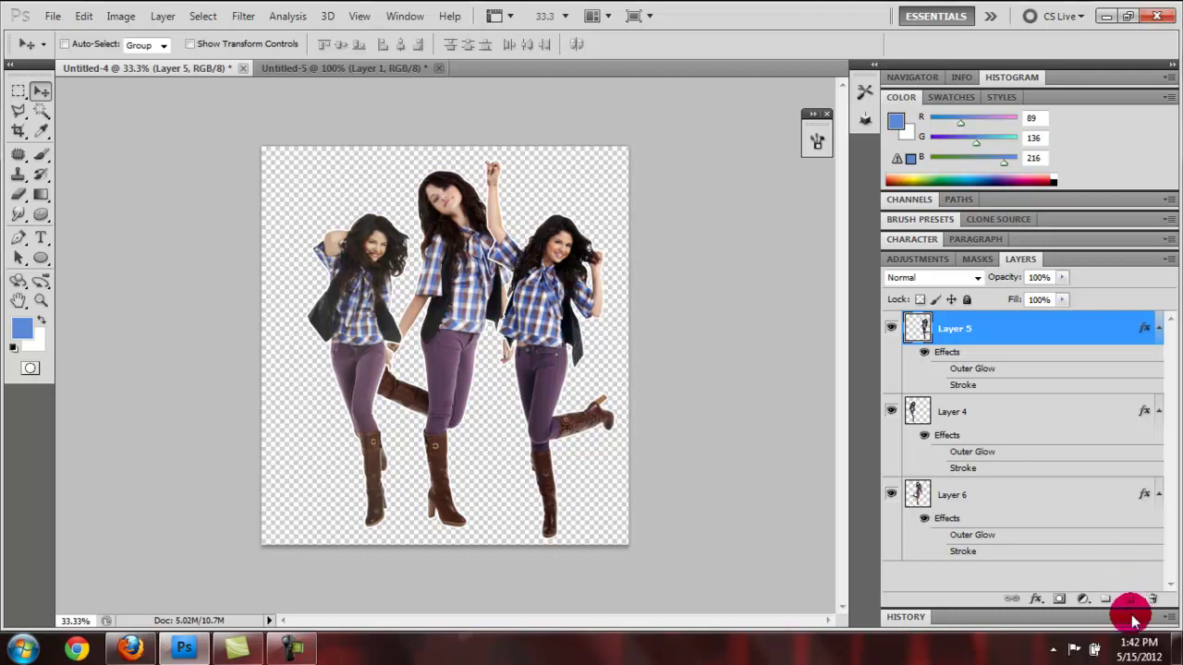
Create three empty layers and place one directly beneath each of the figure layers 5, 4 and 6.
left_click(1129, 600)
left_click(1129, 599)
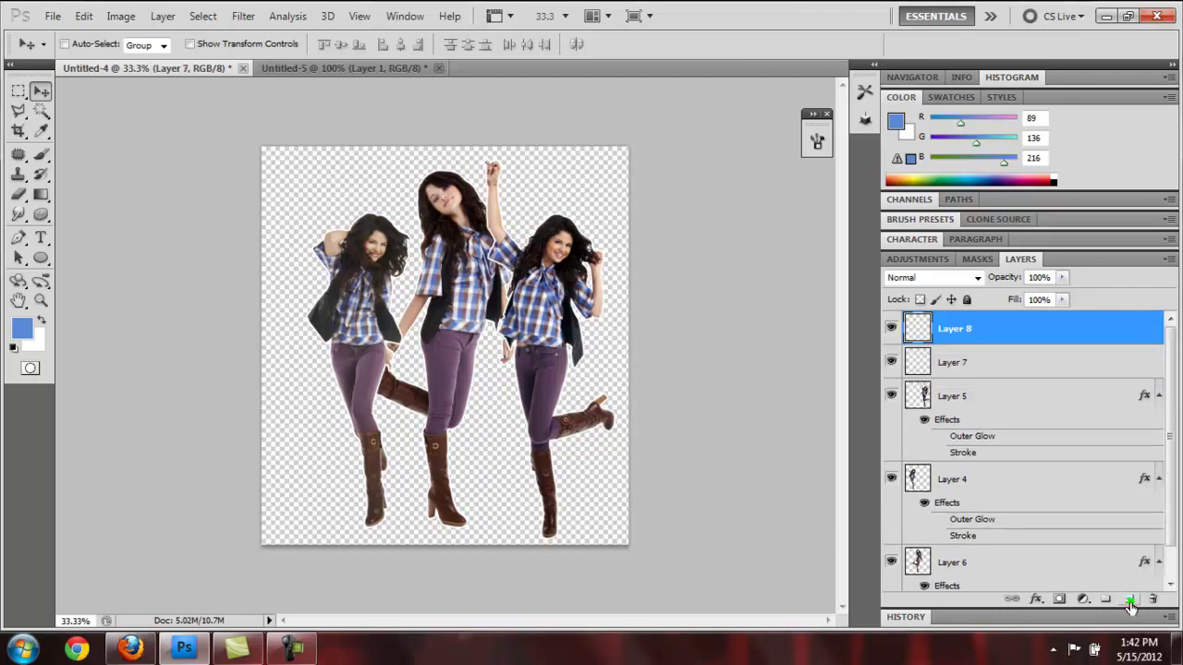
left_click(1129, 600)
left_click_drag(957, 339, 990, 575)
left_click(1170, 333)
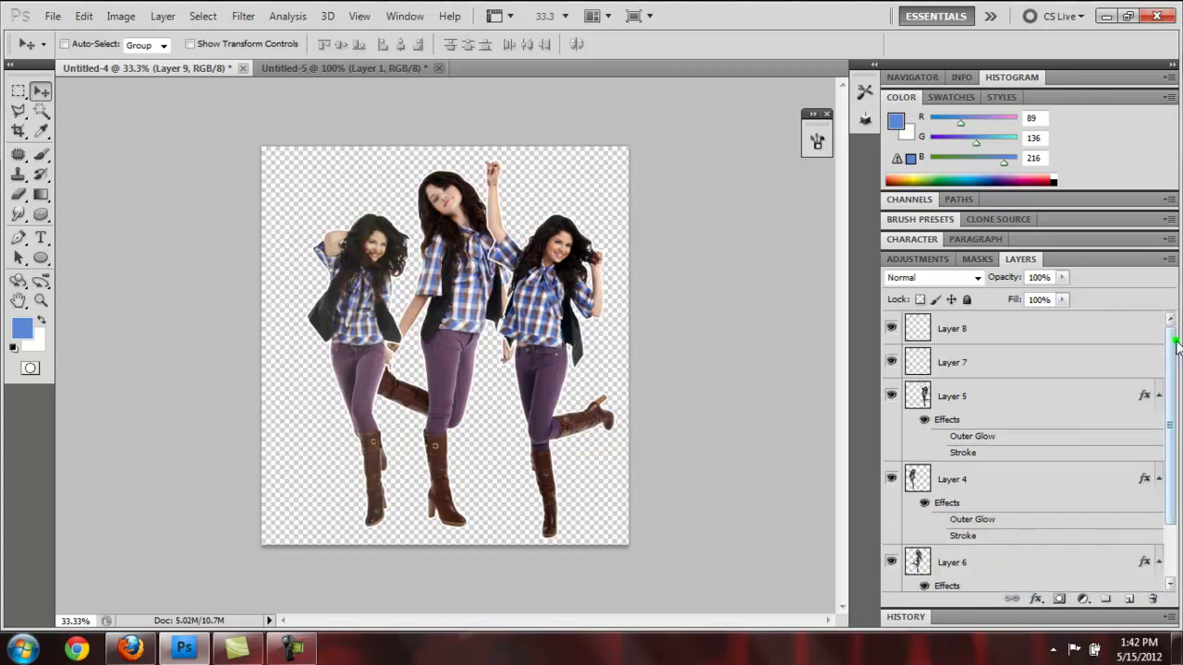
left_click_drag(978, 375, 964, 525)
left_click_drag(966, 320, 964, 395)
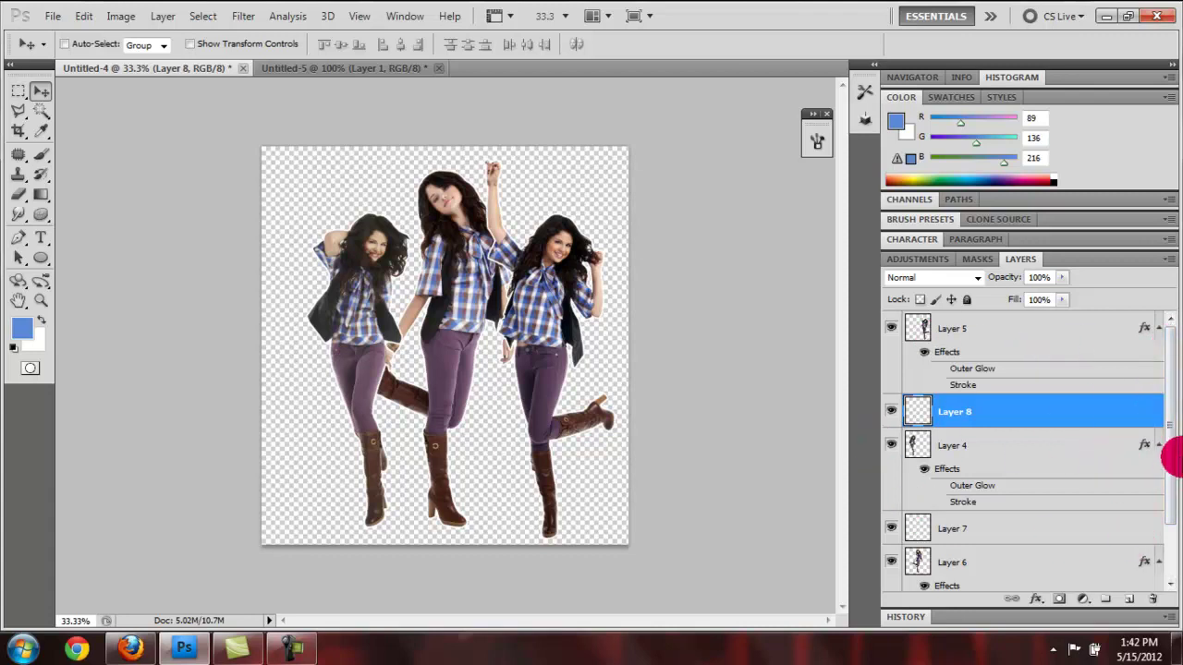
Merge each of the figure layers 5, 4 and 6 down into the empty layer beneath it.
left_click(948, 334)
right_click(950, 334)
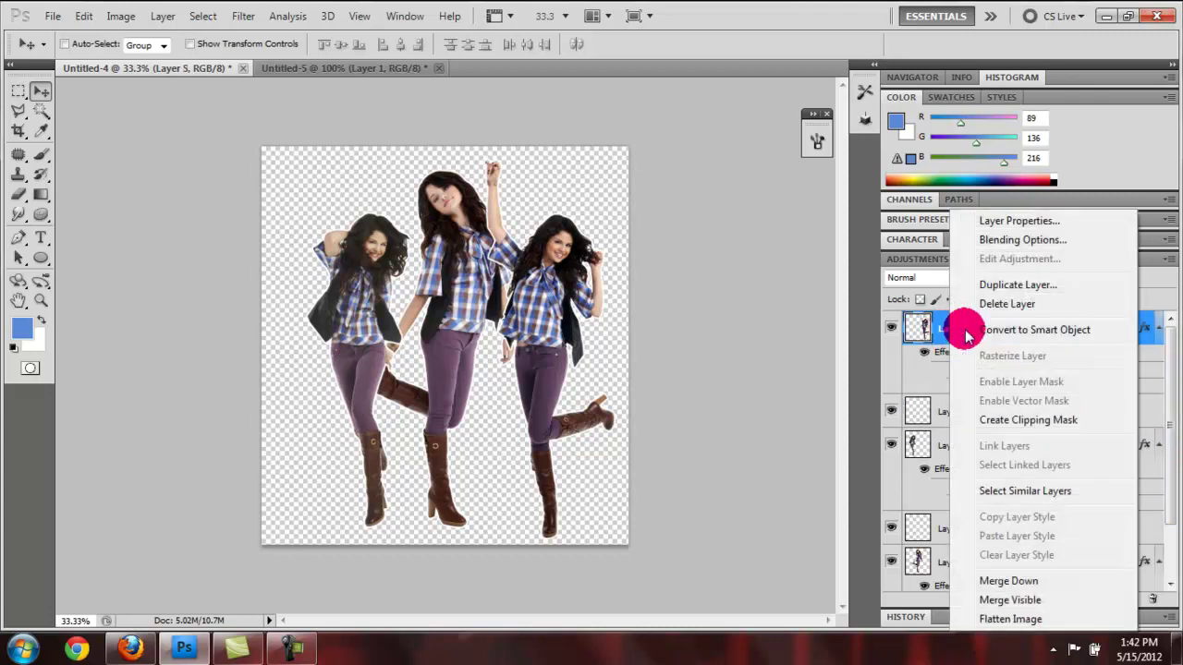
left_click(1004, 574)
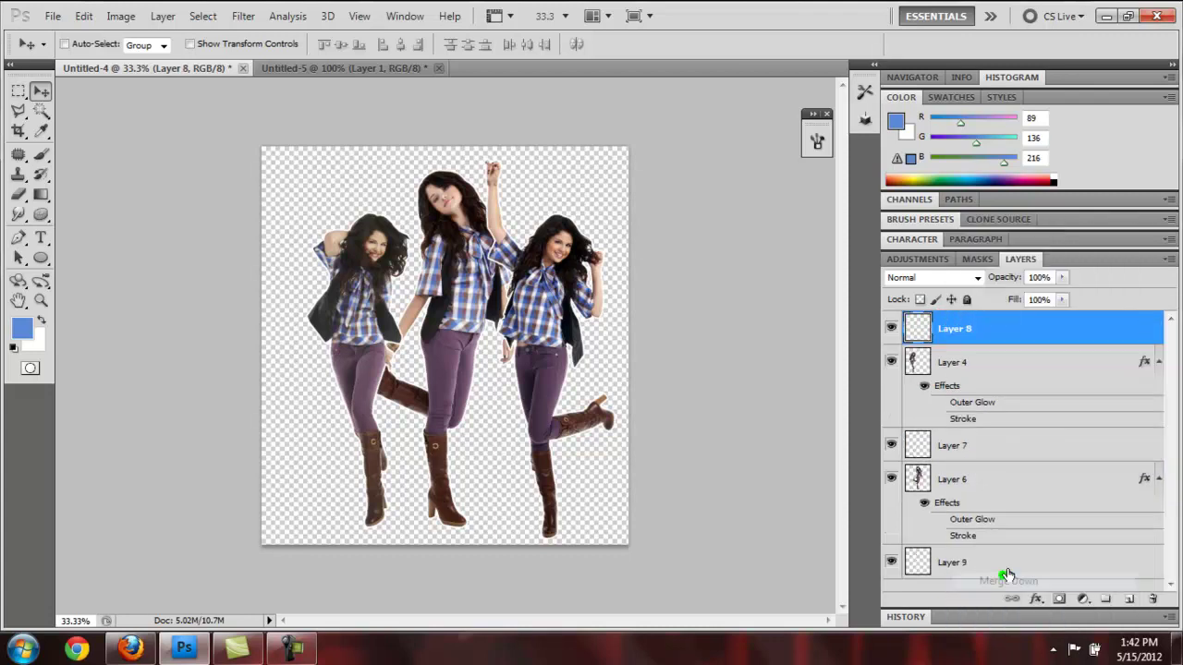
left_click(950, 357)
right_click(952, 359)
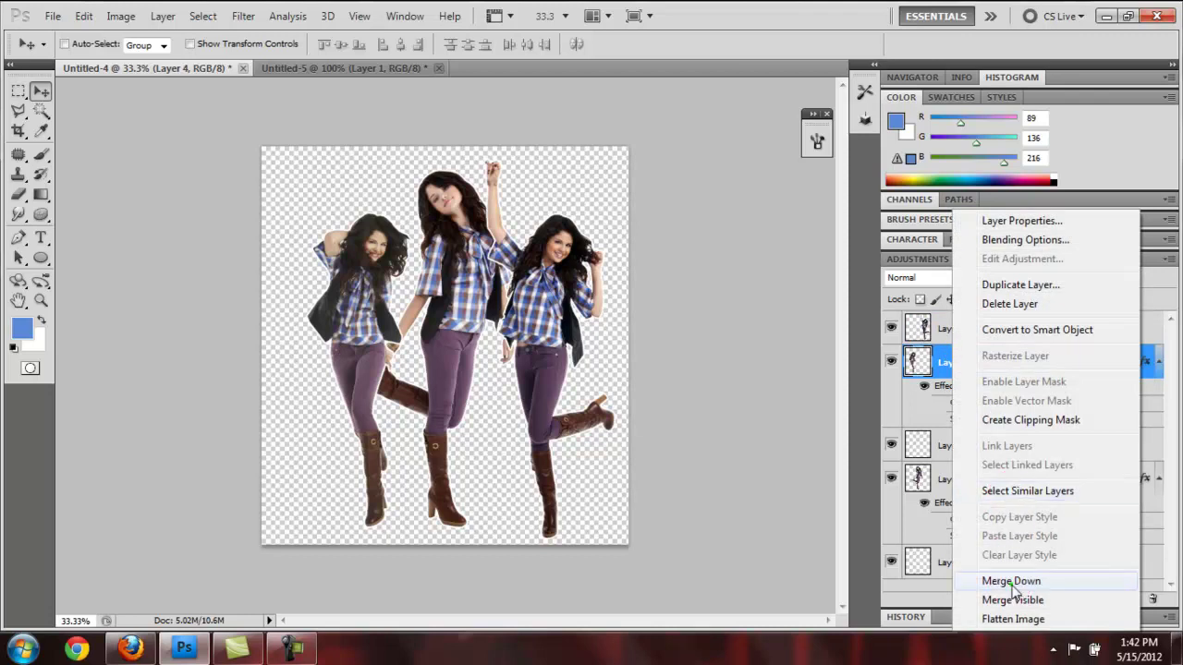
left_click(1013, 582)
left_click(947, 404)
right_click(947, 404)
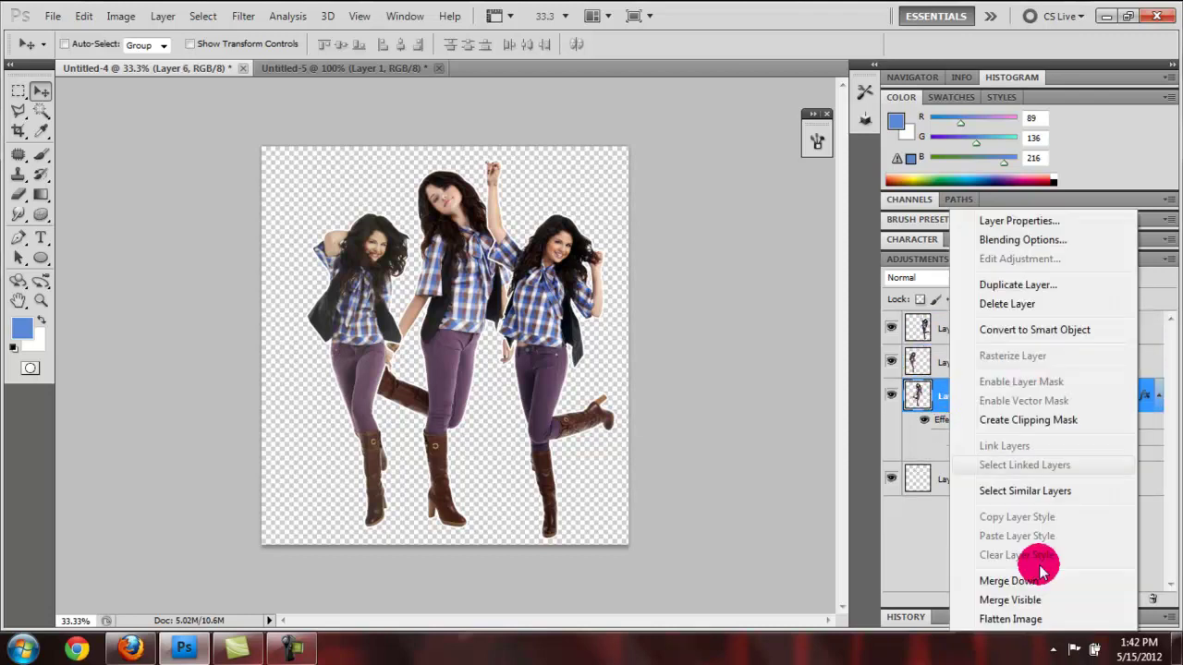
left_click(1007, 582)
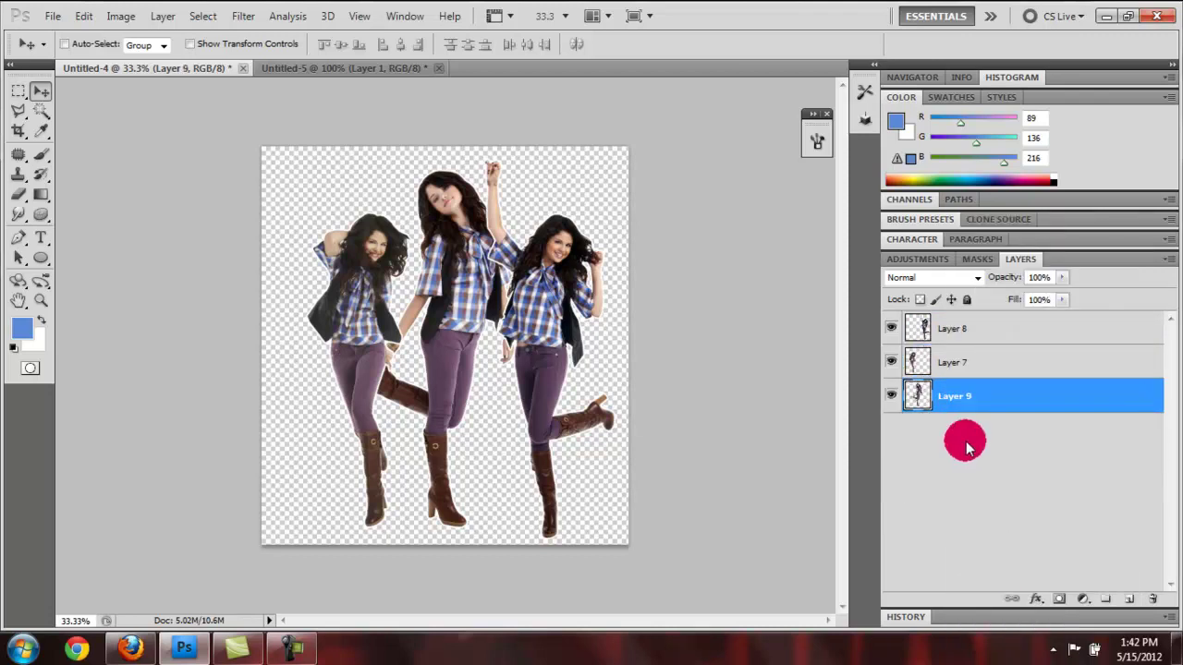
Add a stroke to Layer 8 in a brighter shade of the purple sampled from the figure's trousers.
right_click(949, 333)
left_click(999, 244)
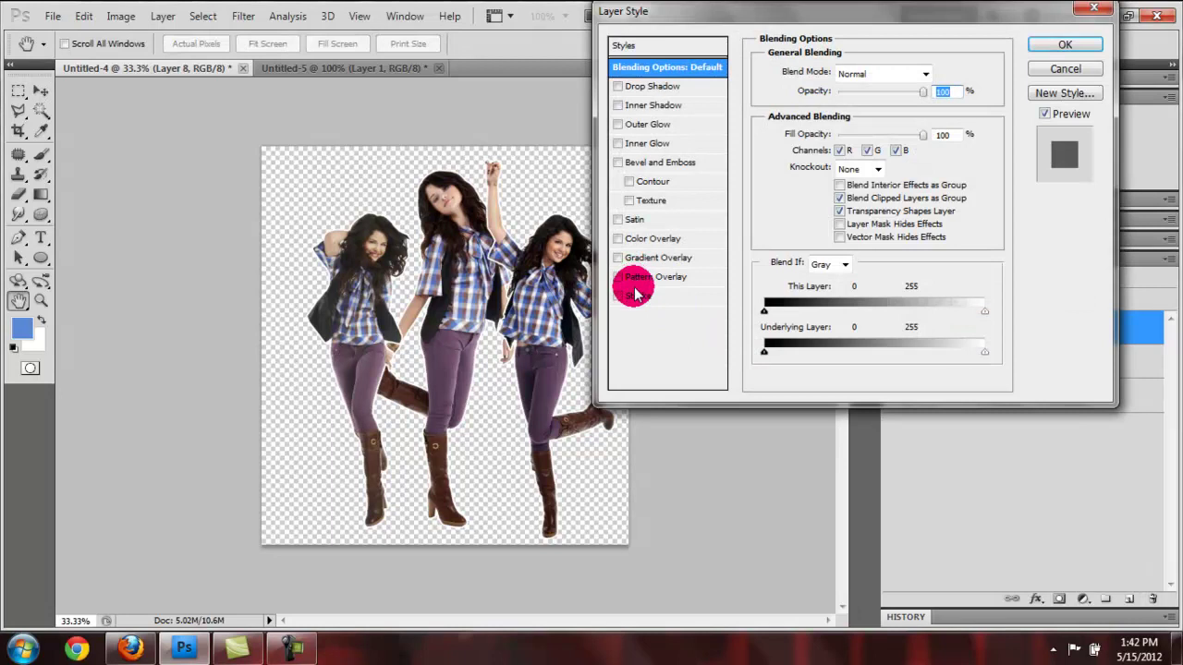
left_click(637, 295)
left_click(770, 194)
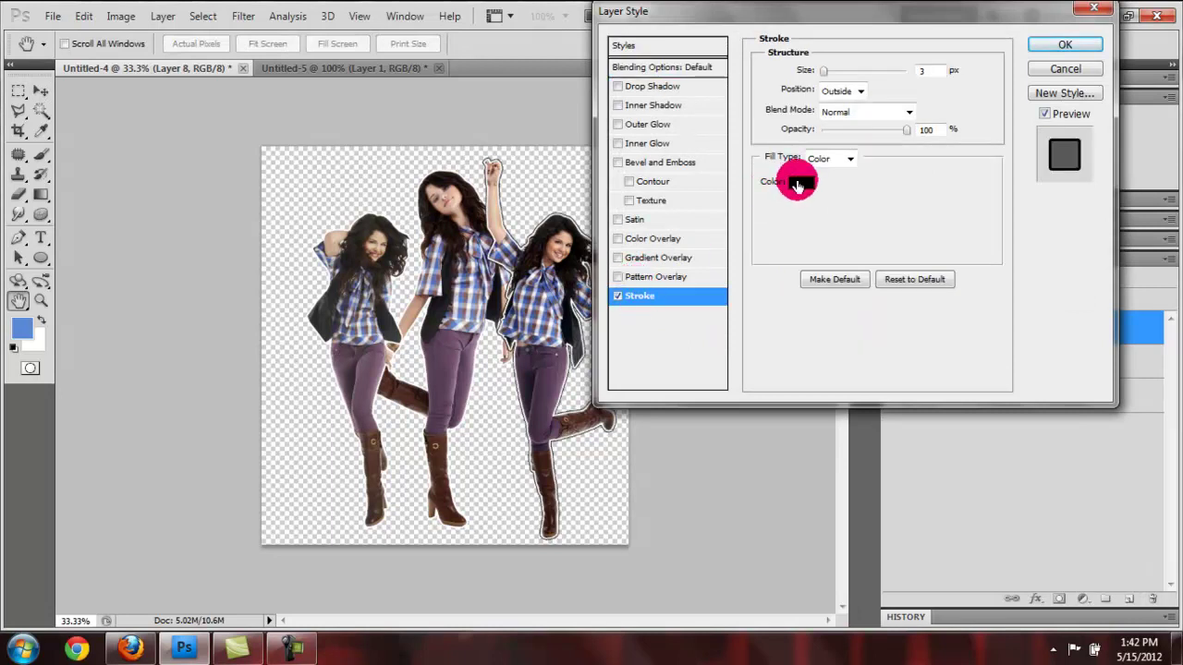
left_click(797, 184)
left_click(557, 380)
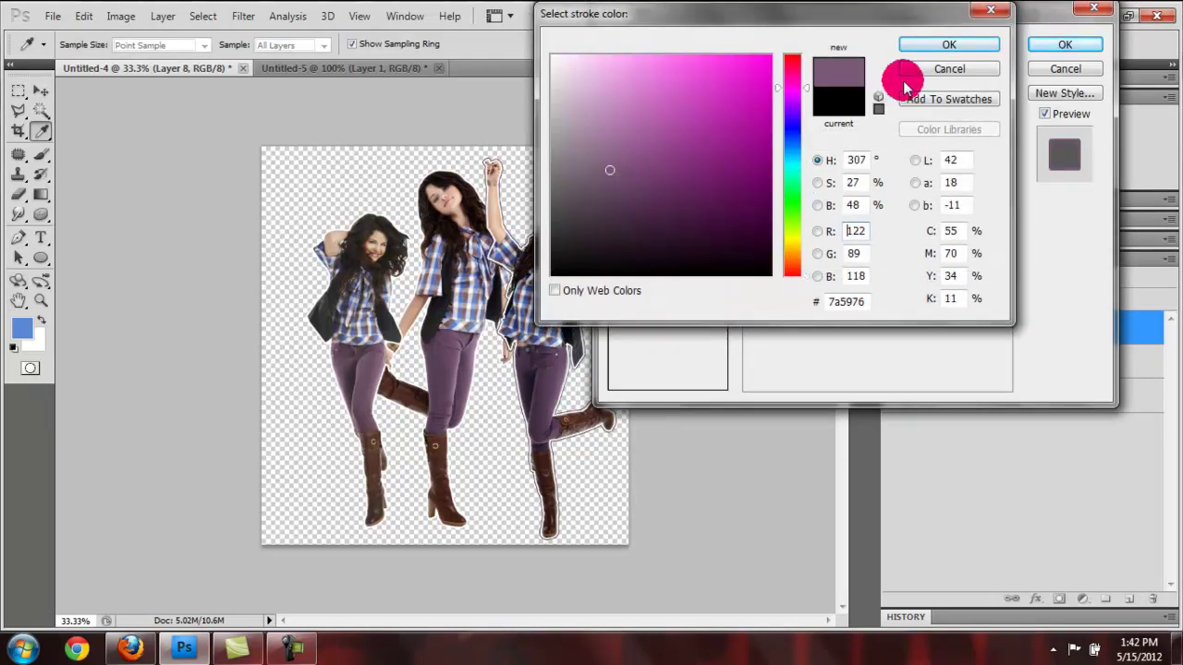
left_click(681, 119)
left_click(914, 43)
left_click(924, 88)
key("Return")
Add a 5 px stroke to Layer 7 with its colour sampled from the purple outline of the Layer 8 figure.
left_click(956, 396)
right_click(953, 395)
left_click(1027, 241)
left_click(645, 297)
left_click_drag(934, 70, 898, 70)
type("5")
left_click(802, 182)
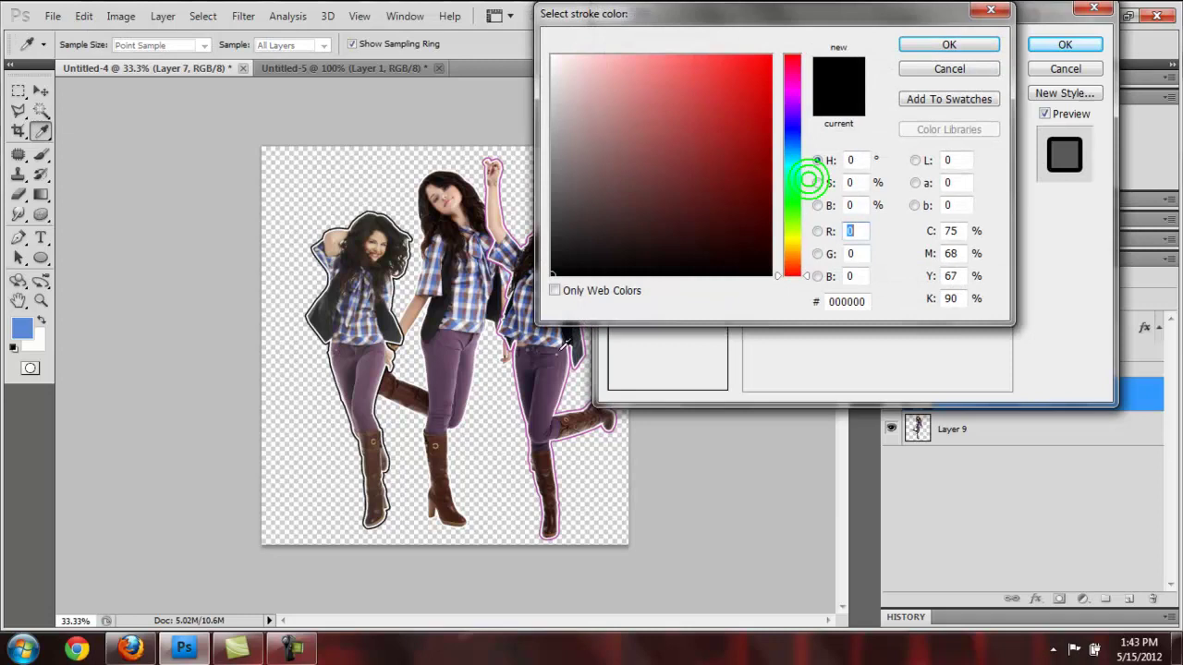
left_click(506, 353)
key("Return")
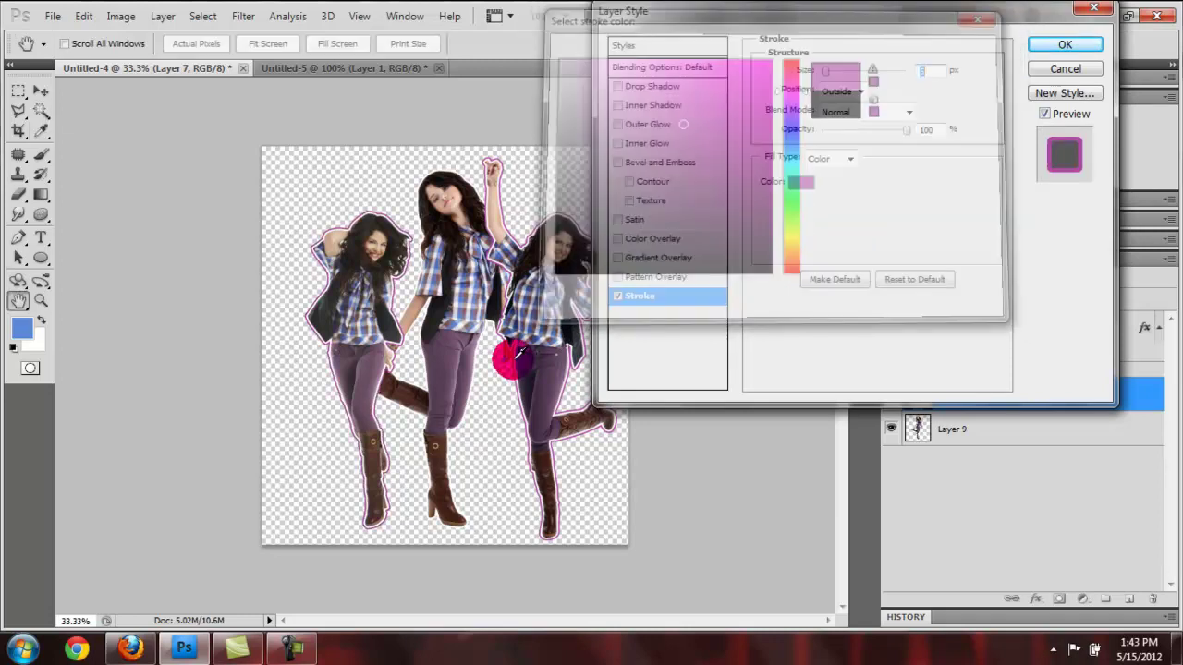
key("Return")
Add a 3 px outside stroke to Layer 9 with its colour sampled from the left figure's purple outline.
left_click(951, 461)
right_click(966, 461)
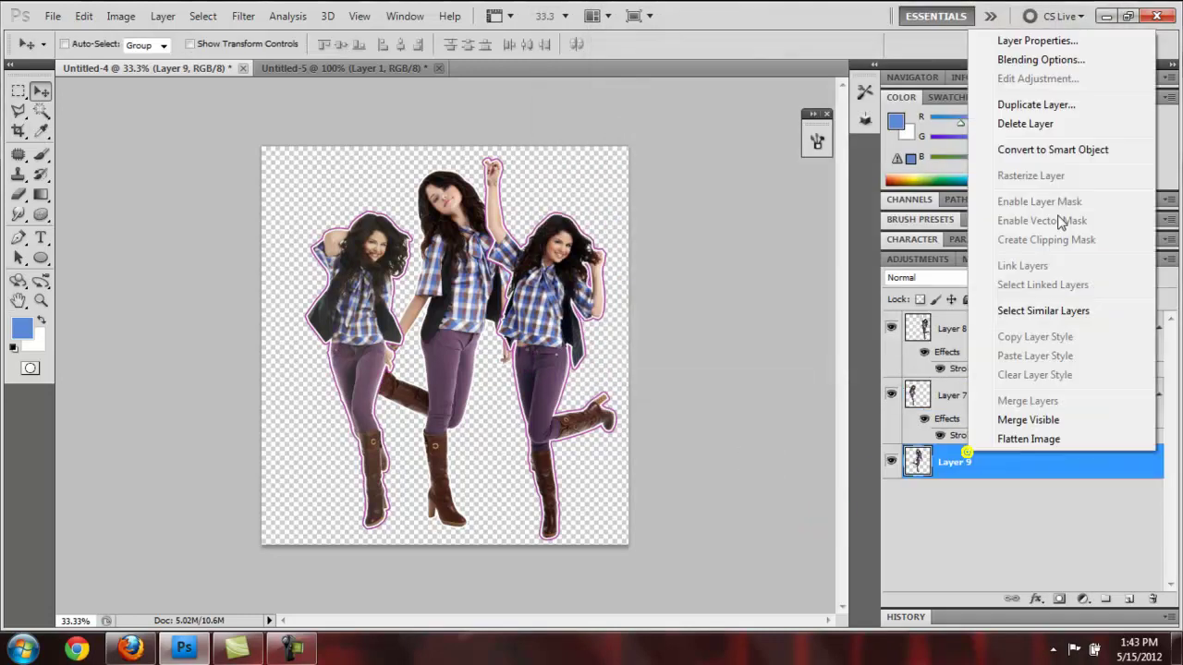
left_click(1045, 60)
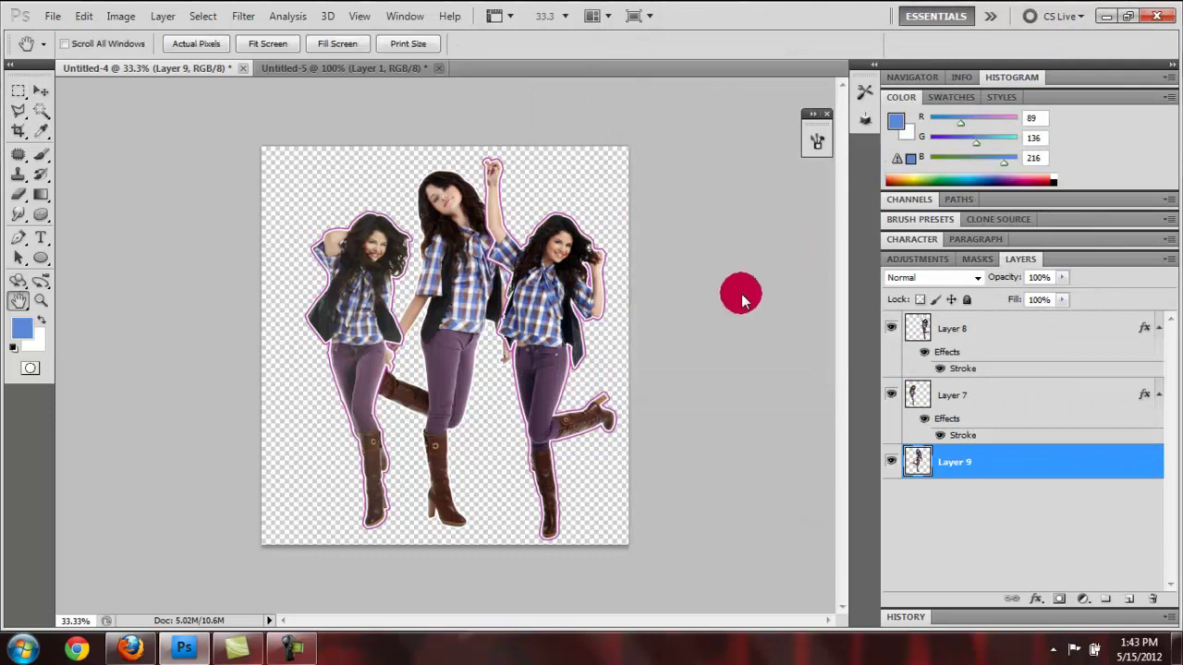
left_click(636, 296)
left_click(924, 75)
left_click(793, 179)
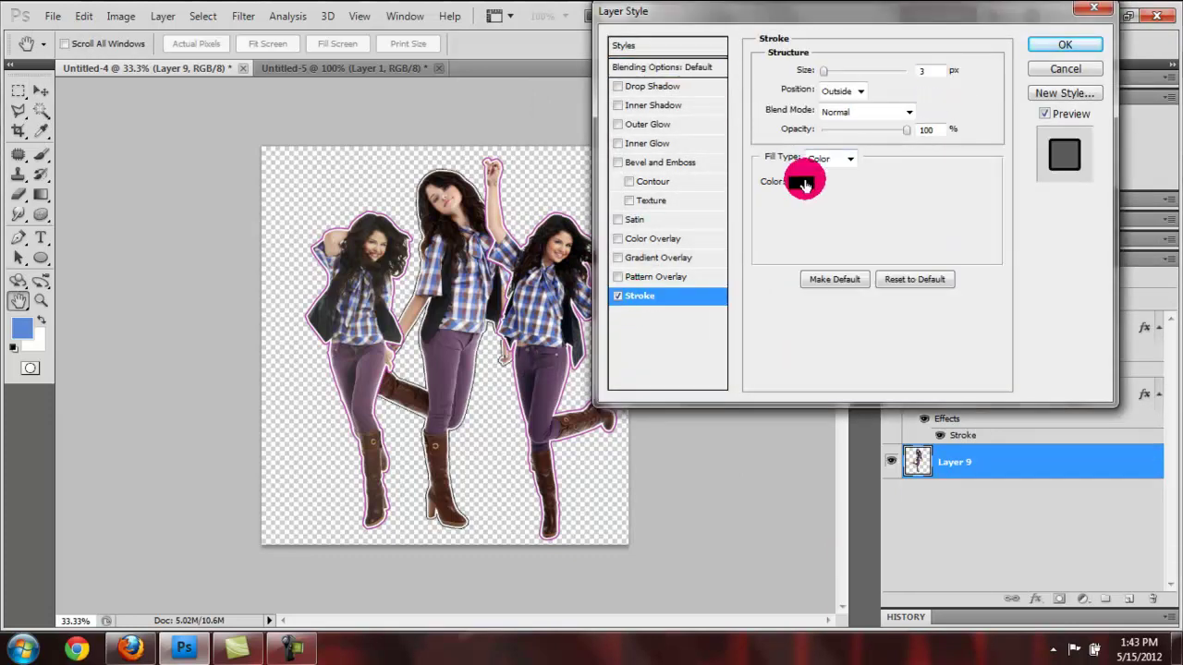
left_click(338, 384)
key("Return")
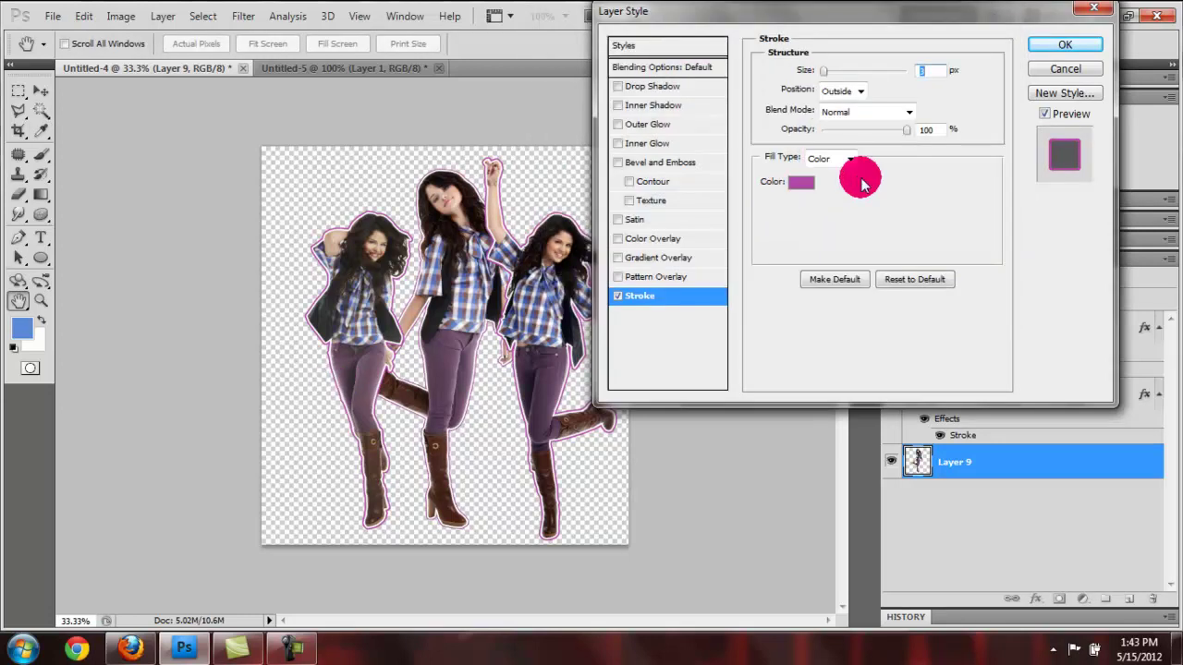
key("Return")
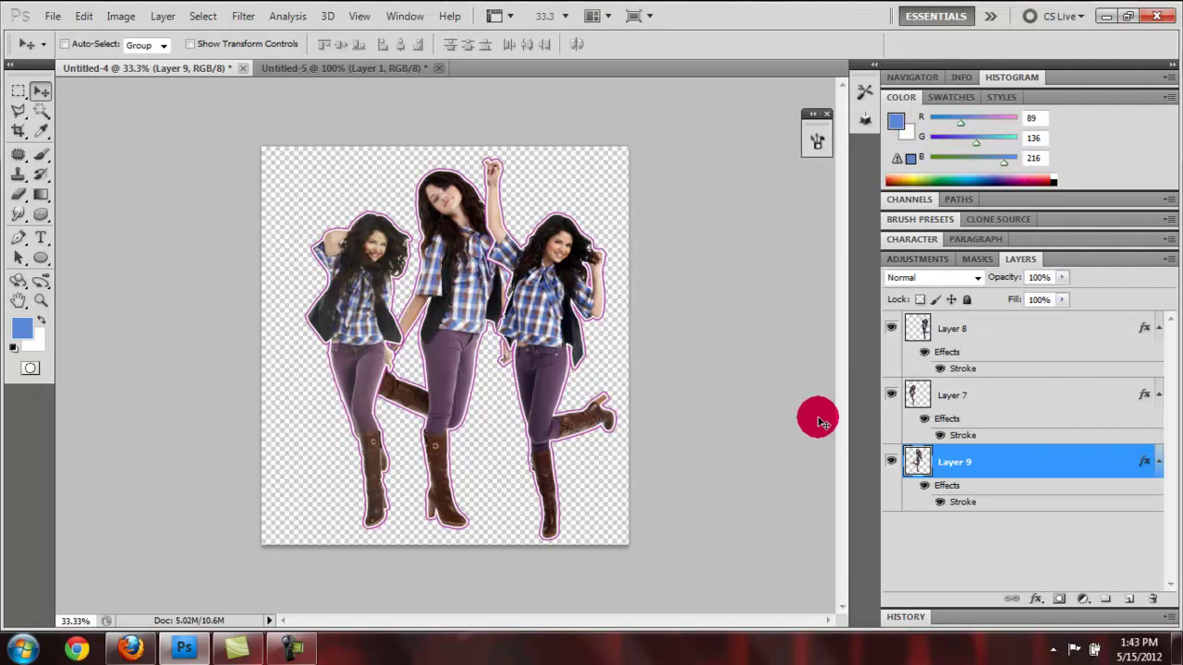
Add a 100% opacity outer glow to Layer 8 in blue sampled from the plaid shirt, with 8% spread and 27 px size.
left_click(948, 330)
right_click(944, 330)
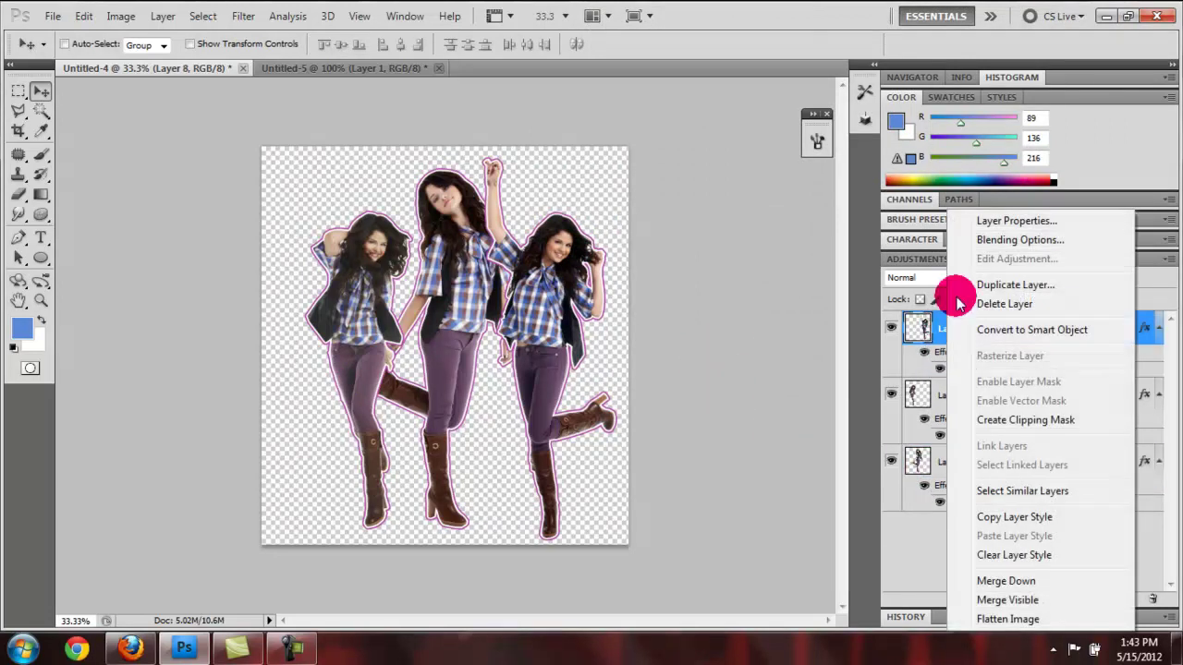
left_click(989, 242)
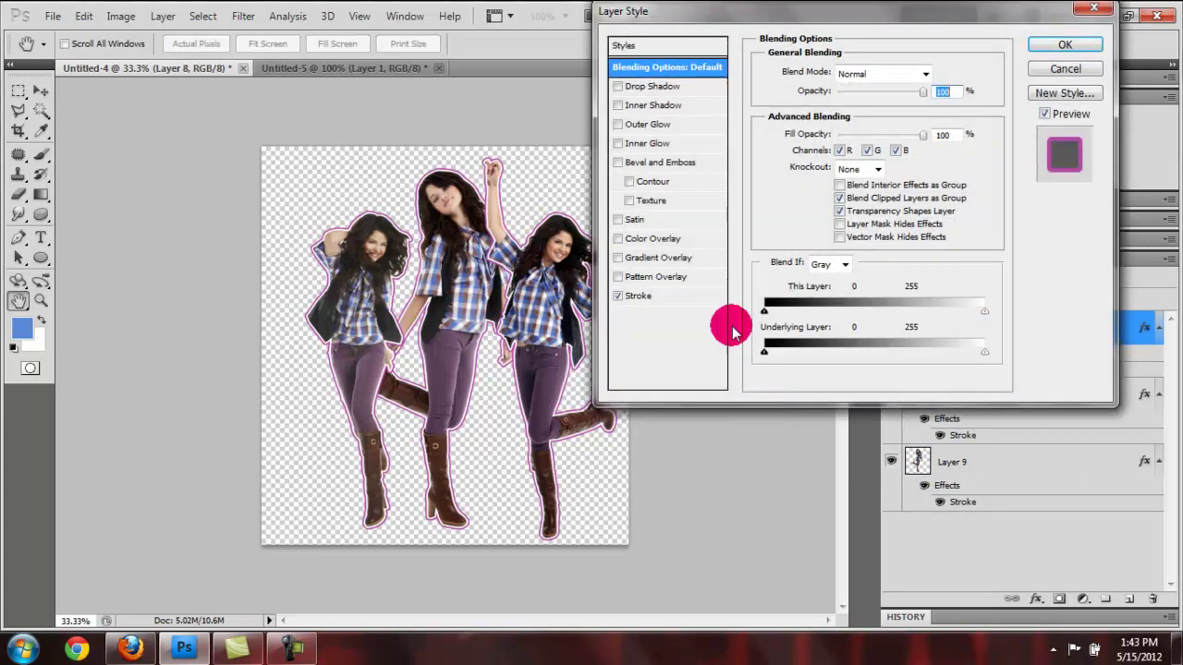
left_click(648, 126)
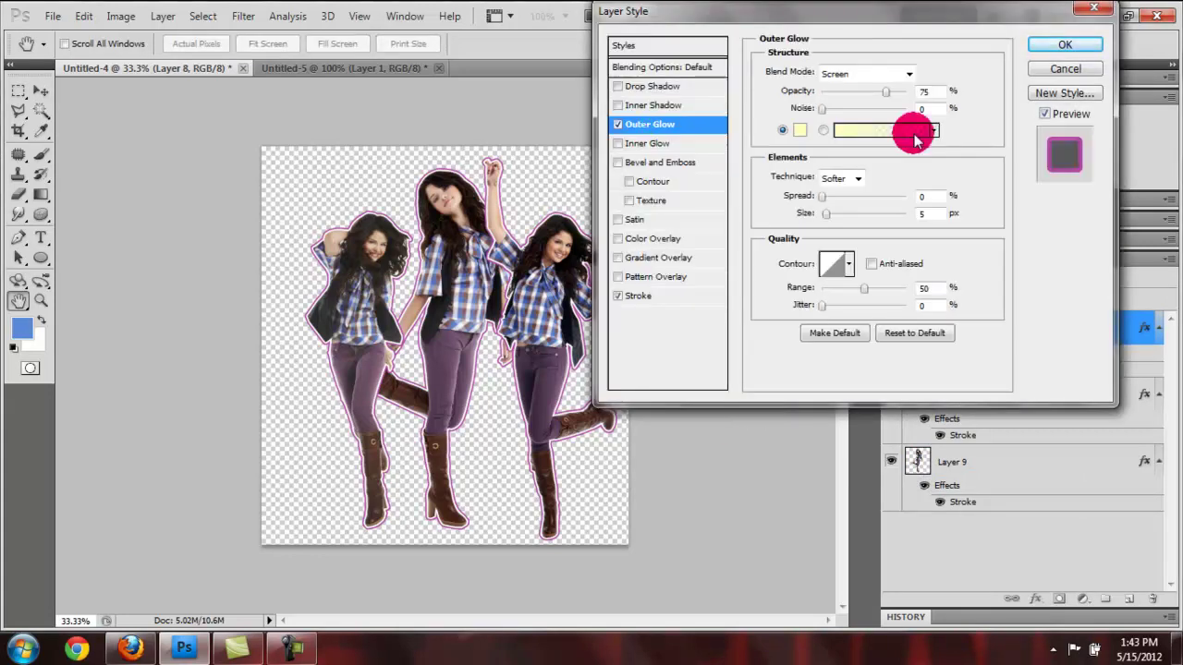
key("ctrl+plus")
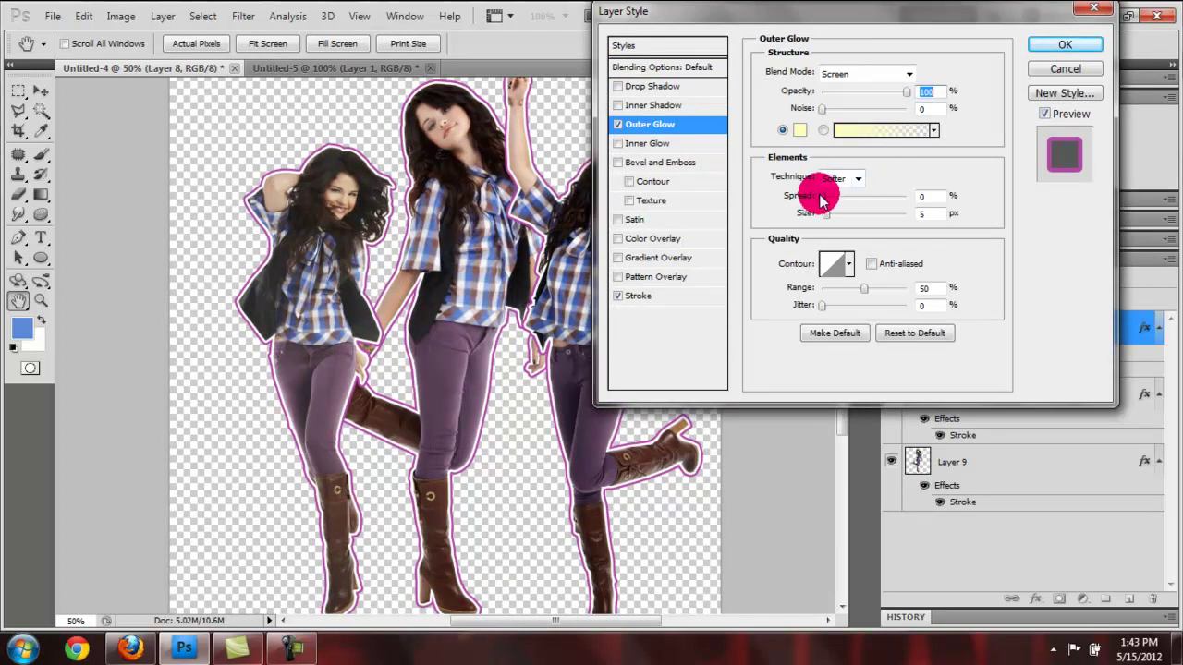
left_click(799, 131)
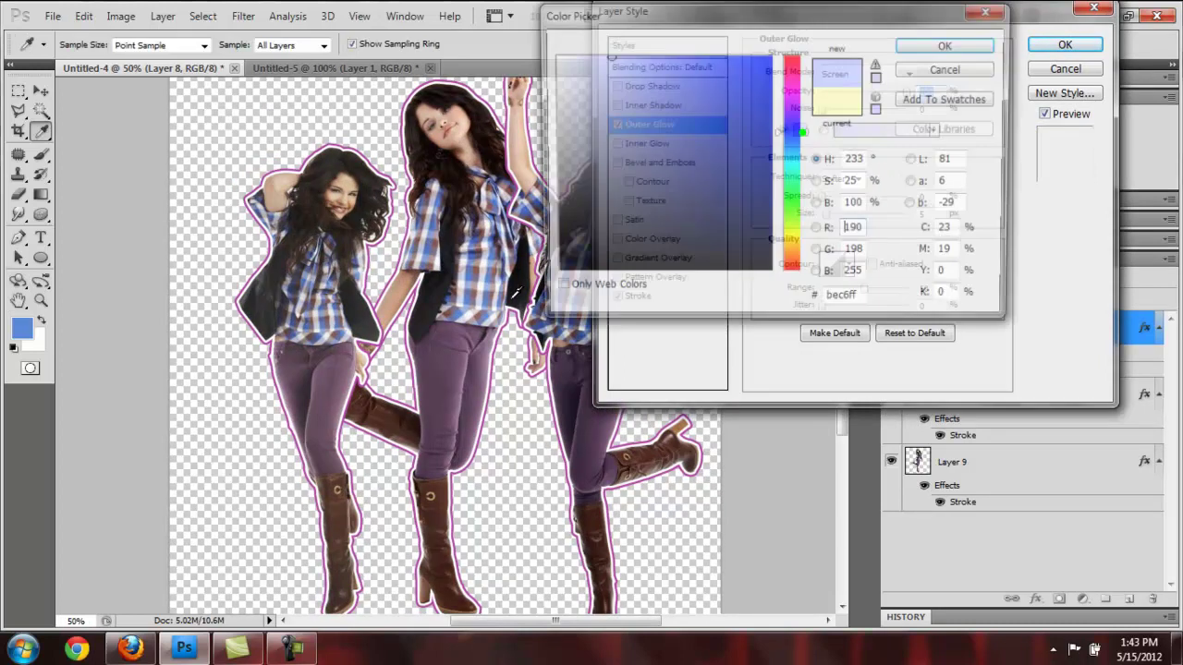
left_click(468, 295)
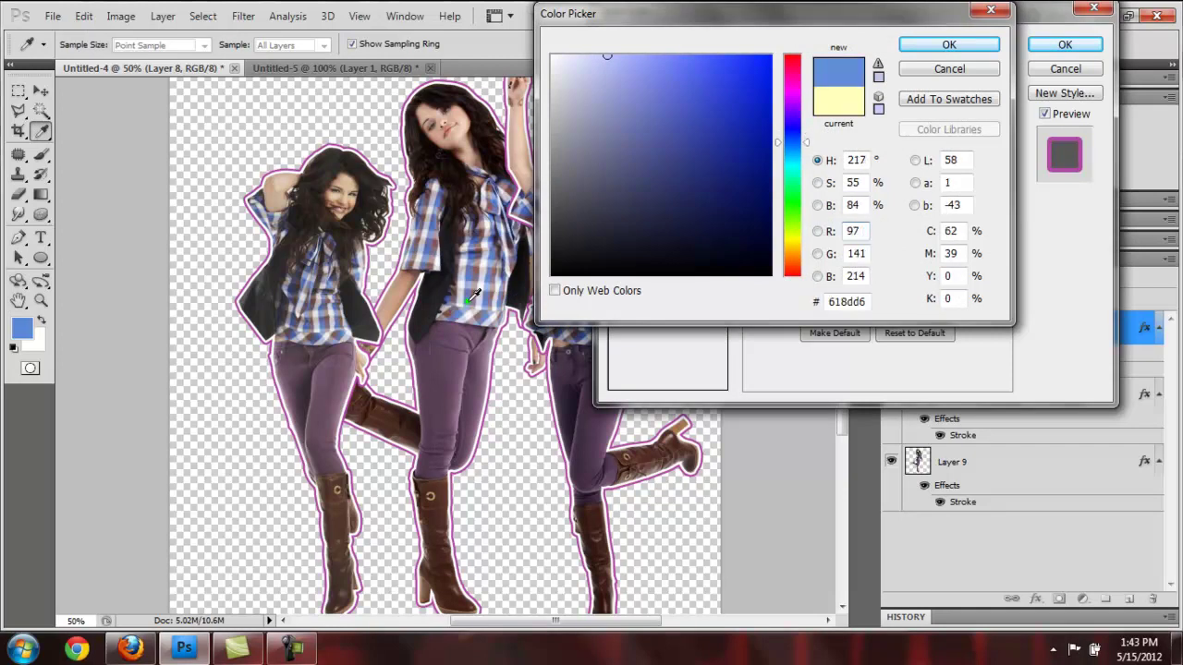
key("Return")
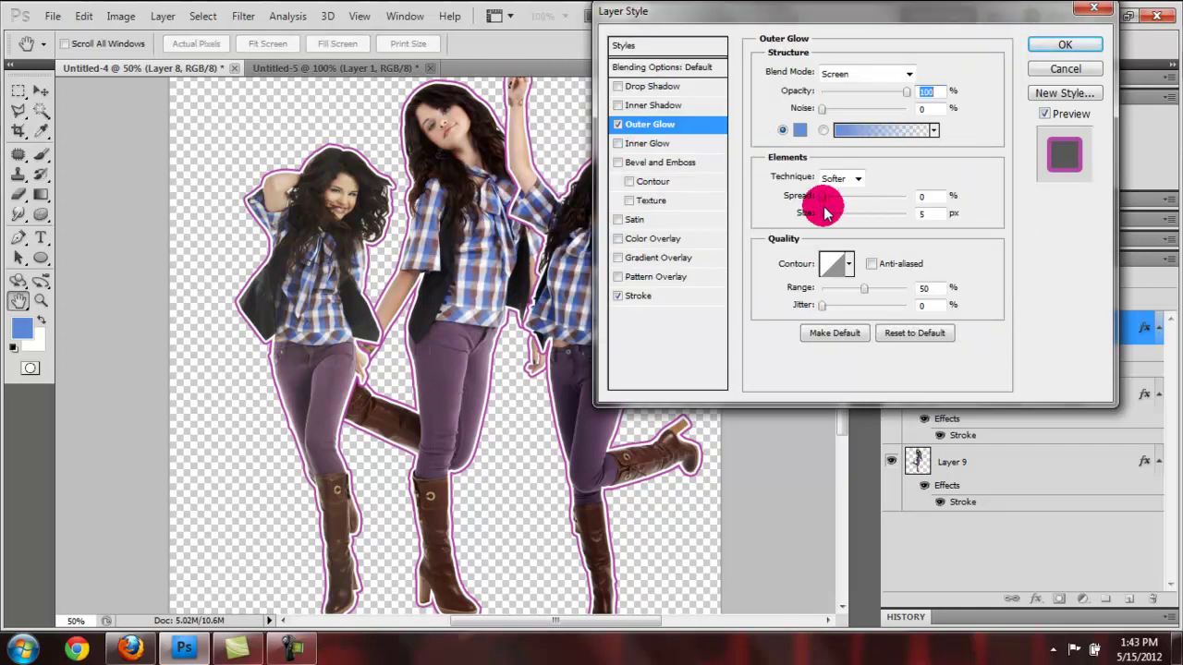
left_click_drag(830, 221, 828, 200)
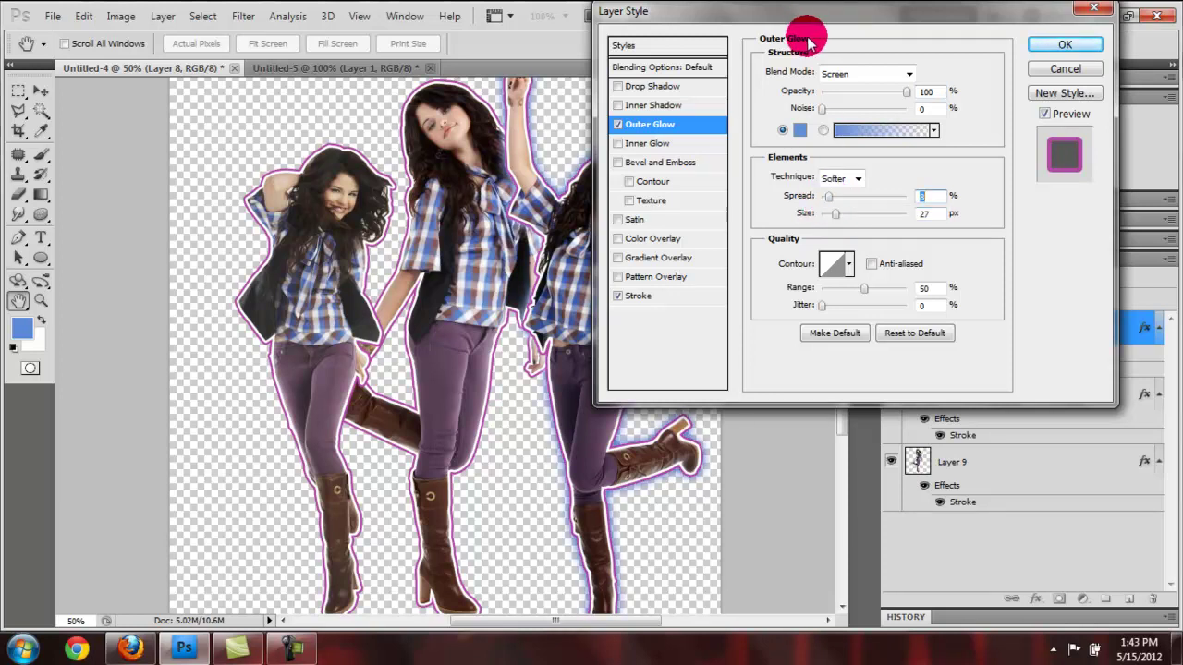
left_click_drag(860, 19, 889, 21)
key("Return")
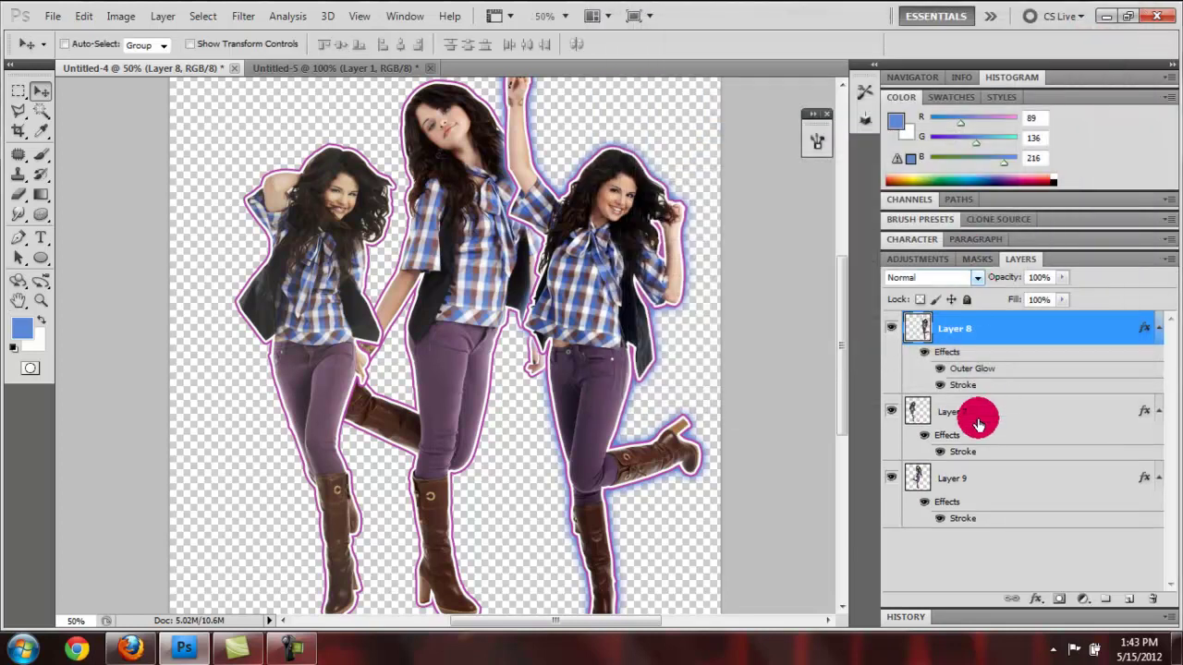
Add a 100% opacity outer glow to Layer 7 in blue sampled from the middle figure's shirt, with 24 px size.
left_click(955, 410)
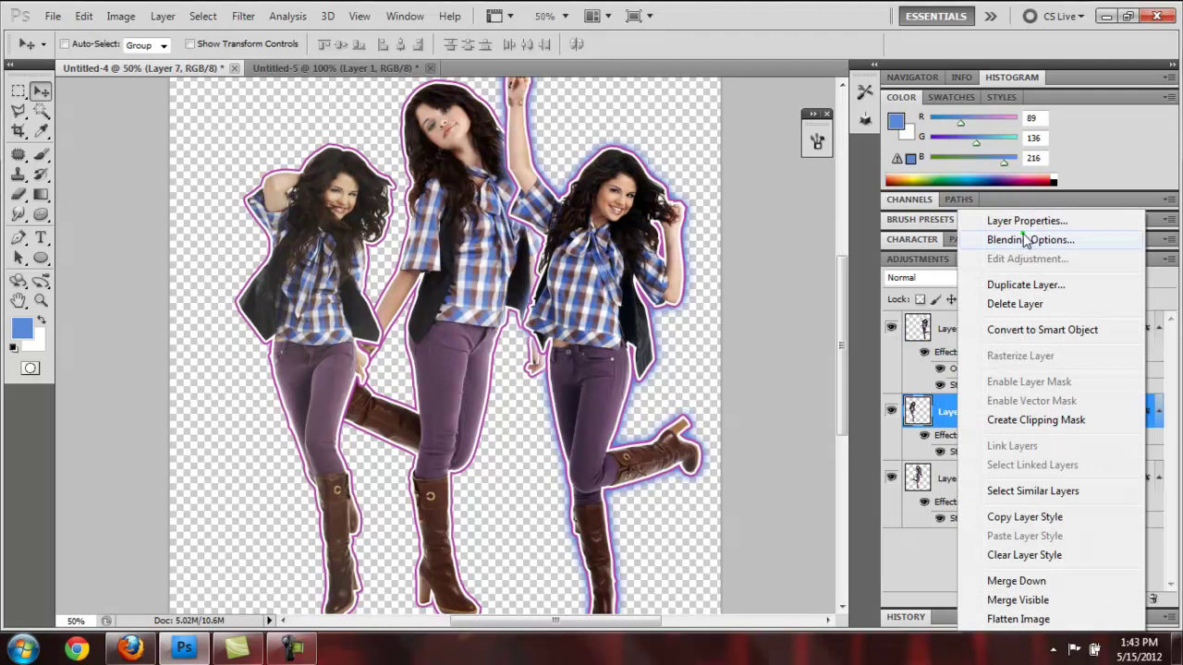
left_click(998, 239)
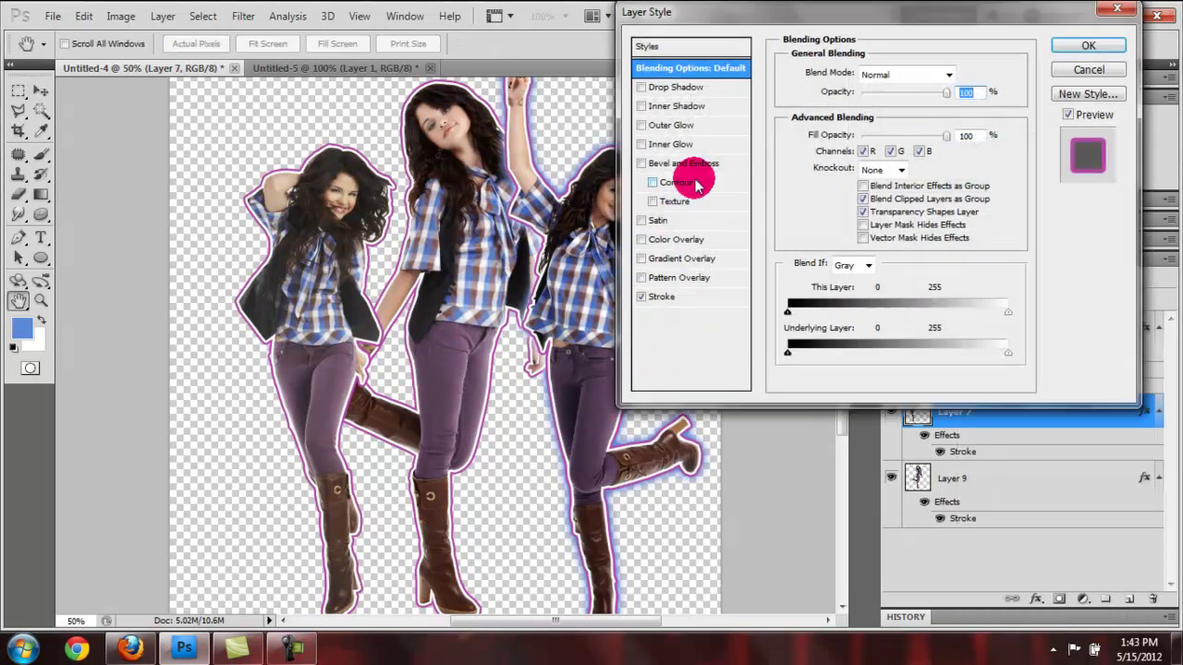
left_click(668, 122)
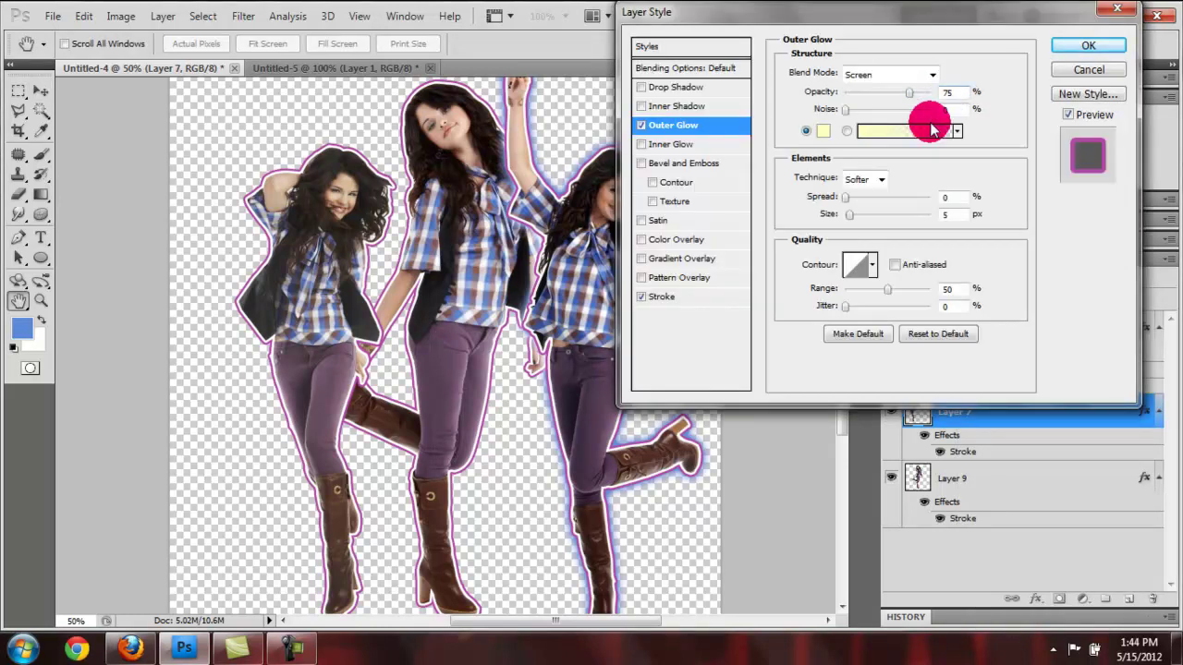
left_click_drag(919, 90, 933, 93)
left_click(822, 130)
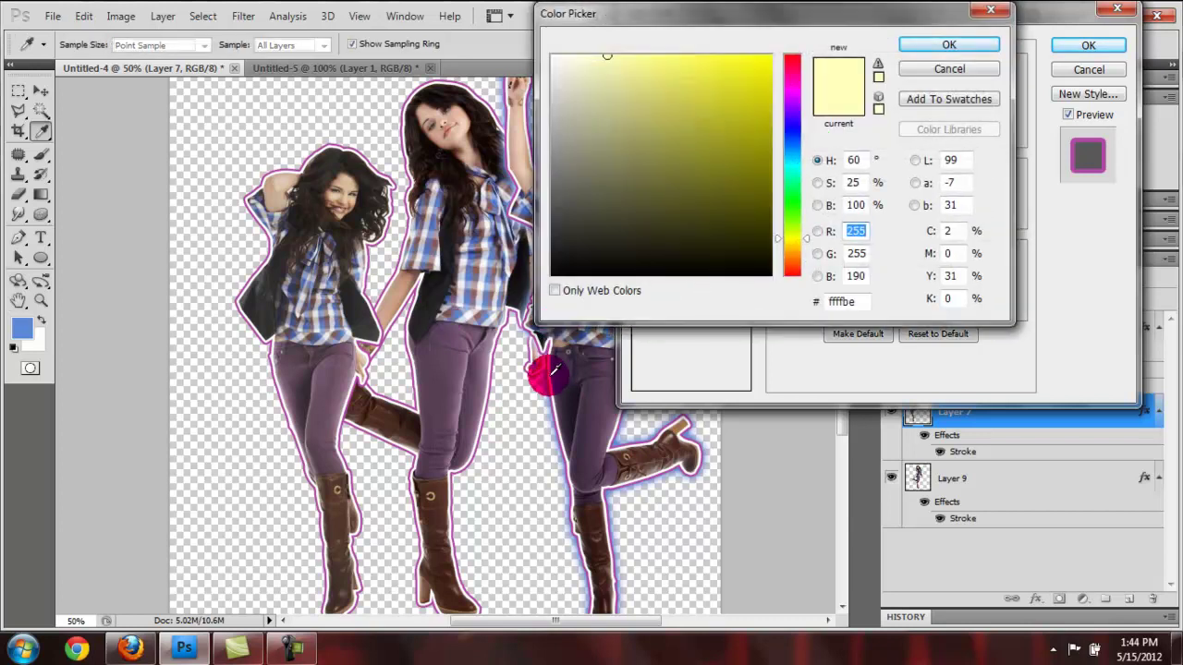
left_click(472, 274)
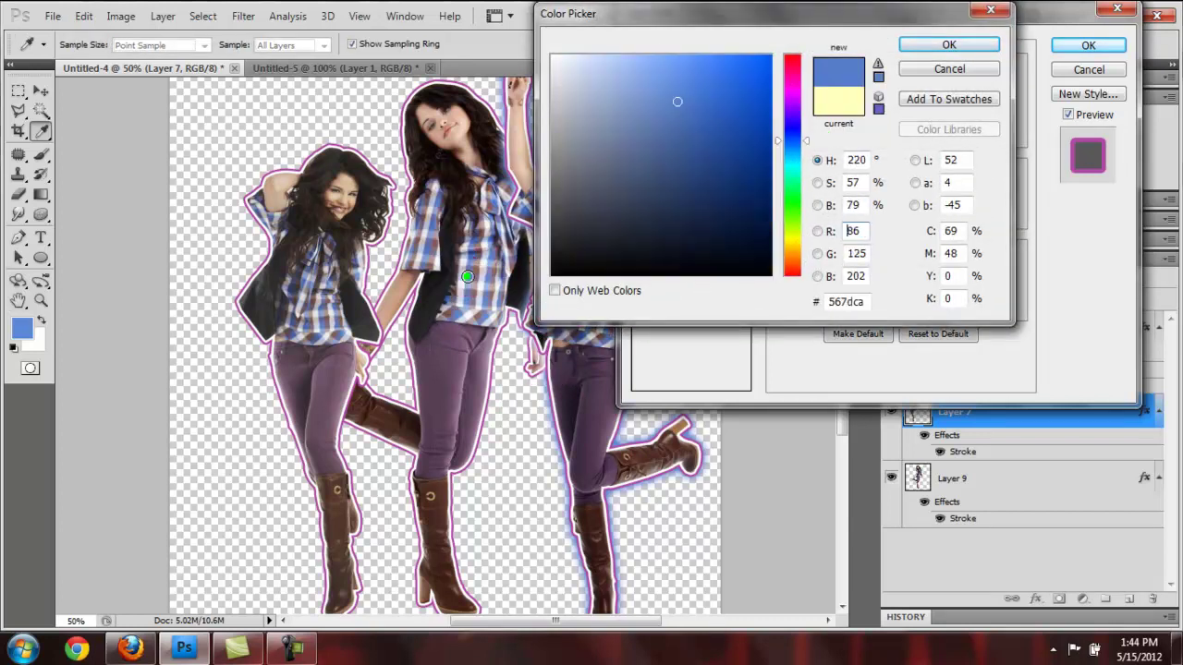
key("Return")
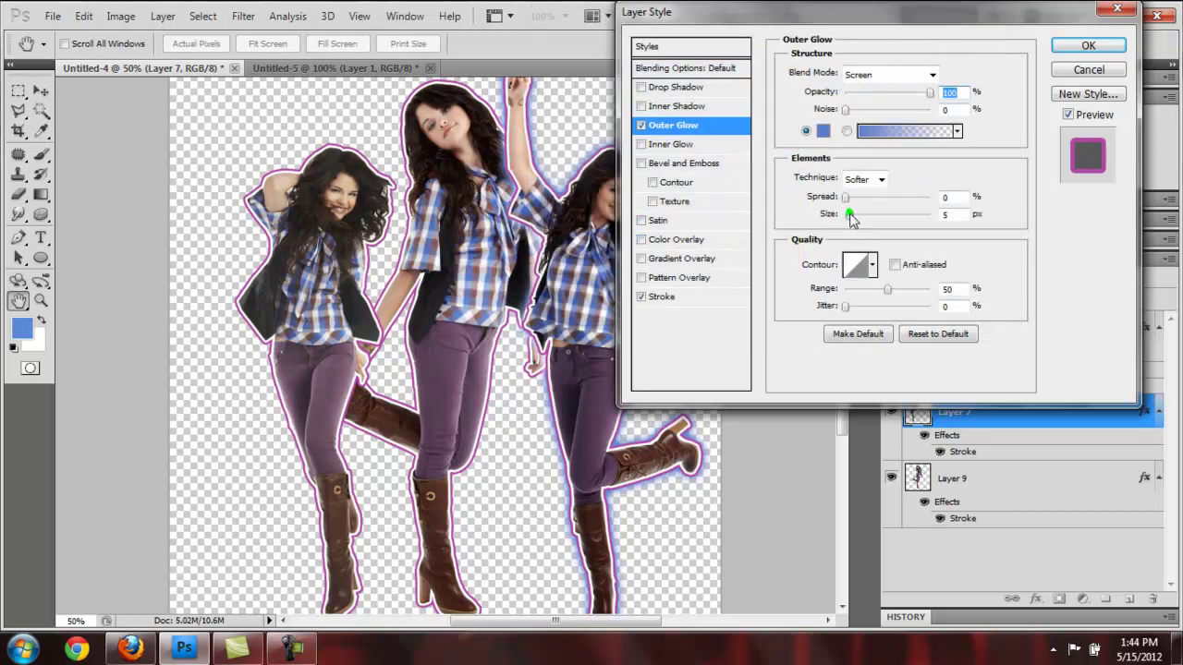
left_click_drag(860, 218, 858, 218)
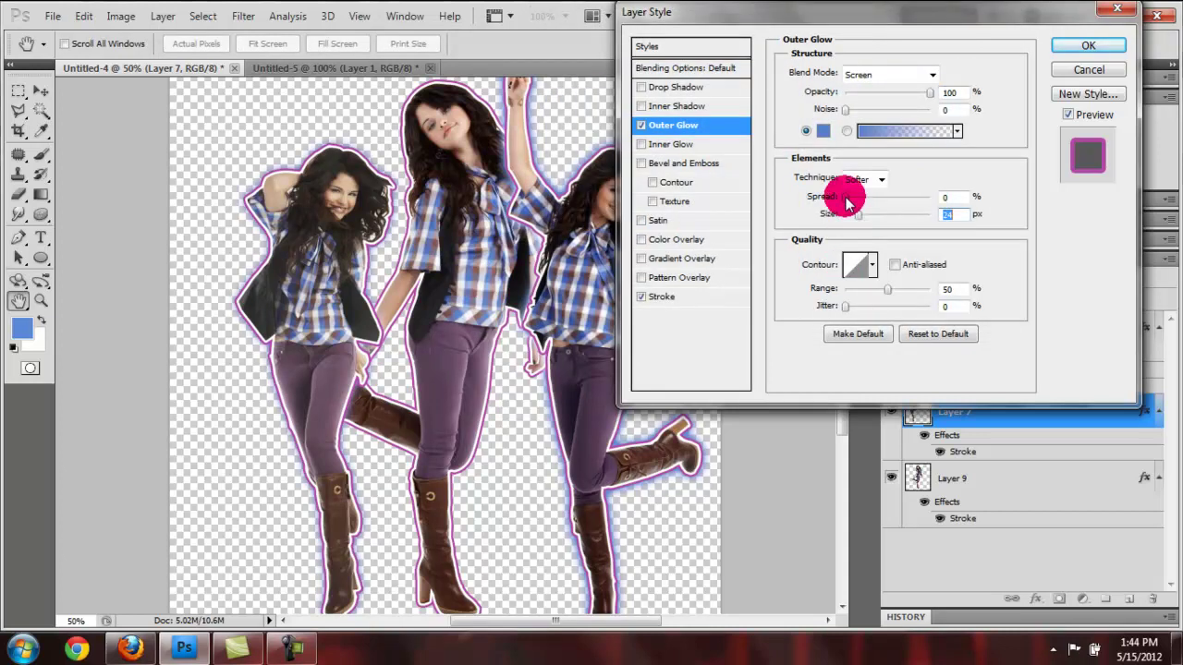
left_click(847, 198)
key("Return")
Add an outer glow to Layer 9 with its colour sampled from the blue of the middle figure's shirt.
left_click(961, 496)
right_click(961, 496)
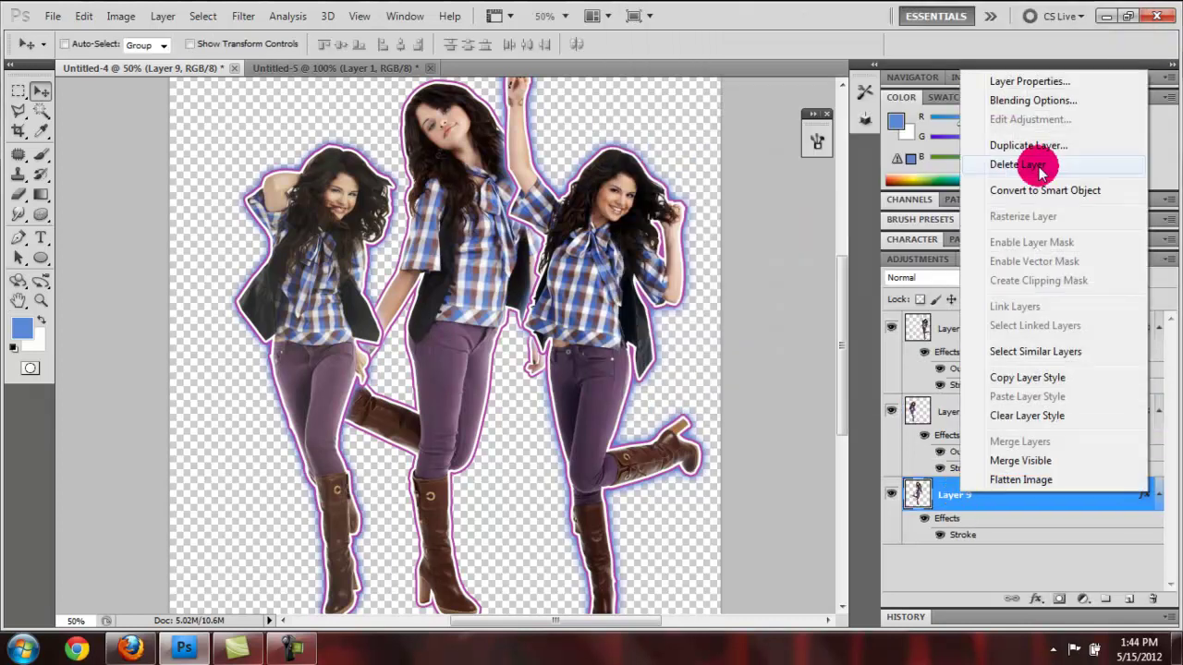
left_click(836, 357)
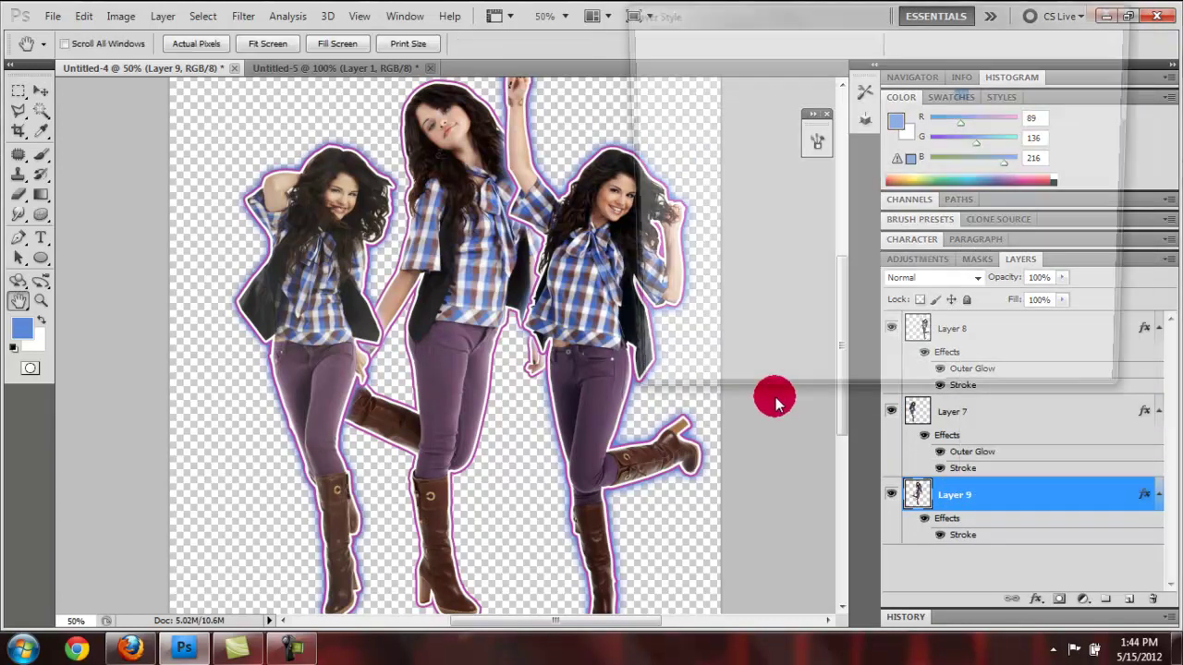
left_click(670, 298)
left_click(685, 123)
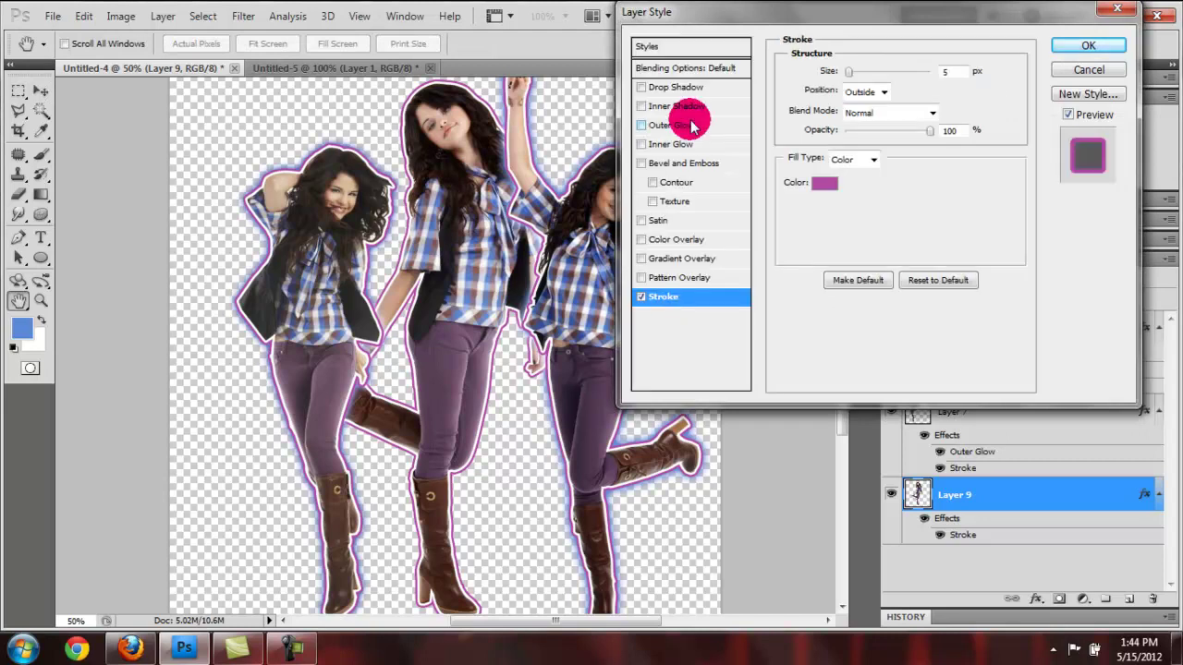
left_click(807, 132)
left_click(824, 131)
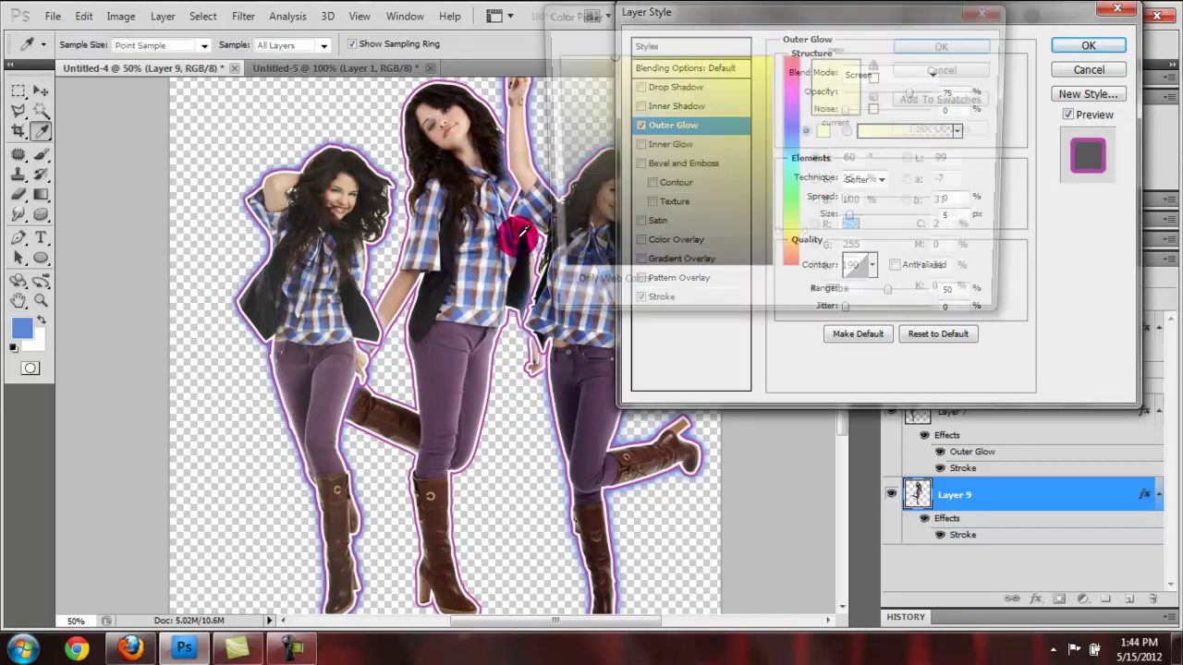
left_click(468, 277)
key("Return")
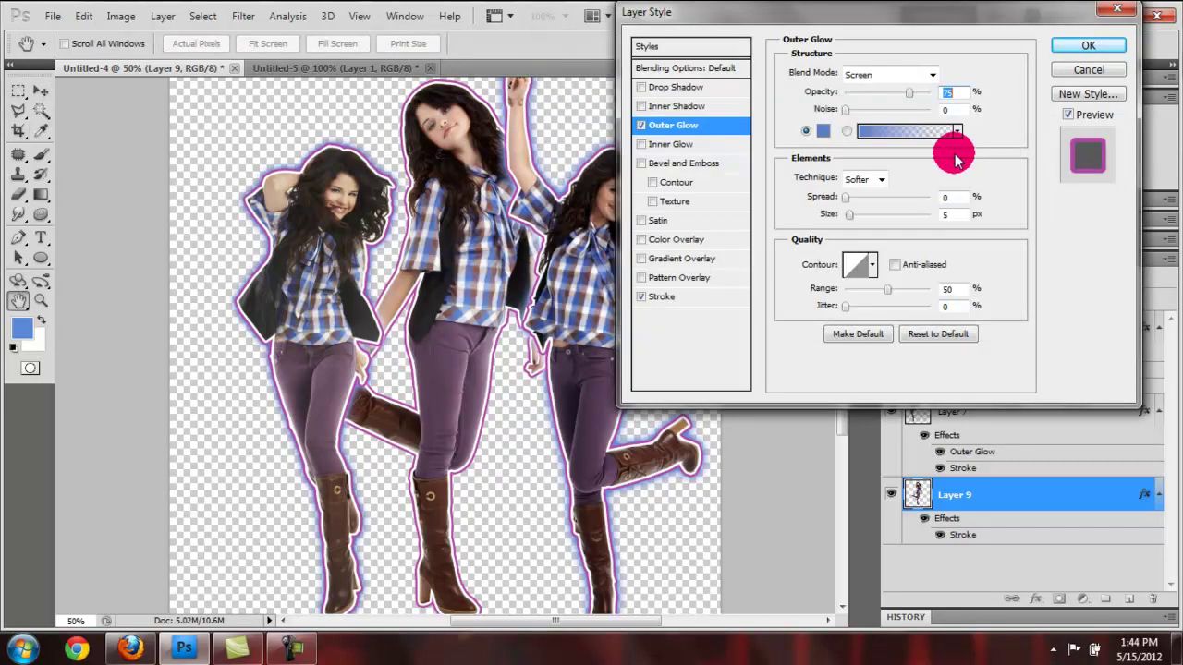
Set Layer 9's outer glow to 100% opacity and 29 px size, and apply the style.
left_click_drag(913, 94, 932, 93)
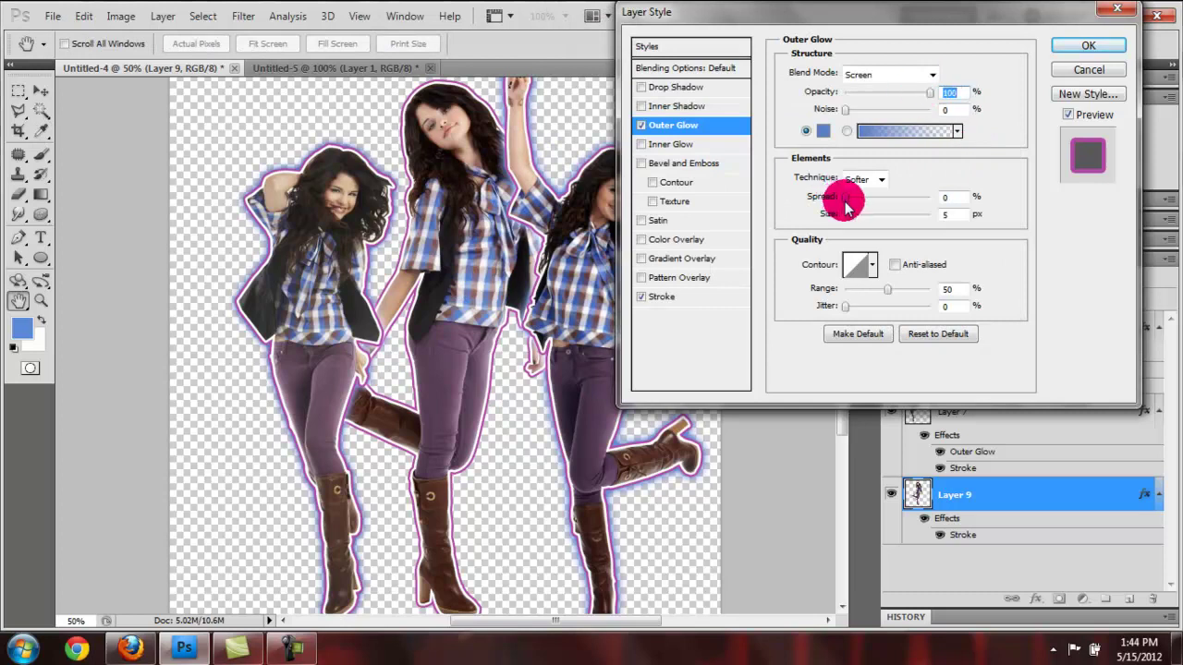
left_click_drag(861, 219, 862, 221)
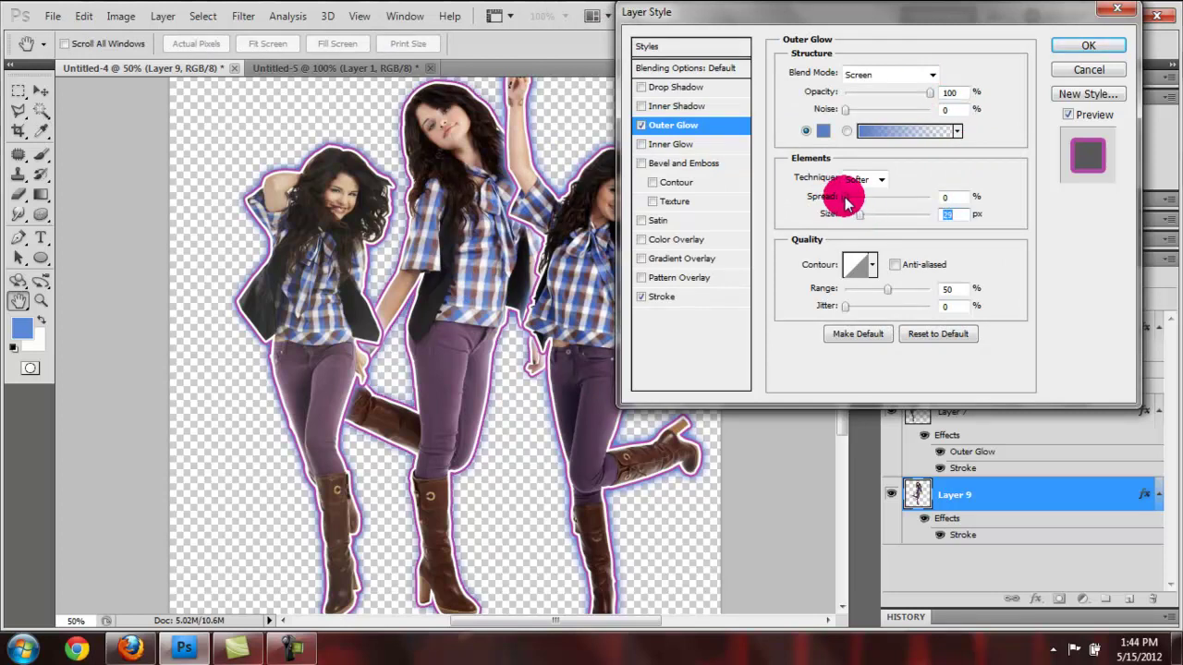
left_click(851, 197)
key("Return")
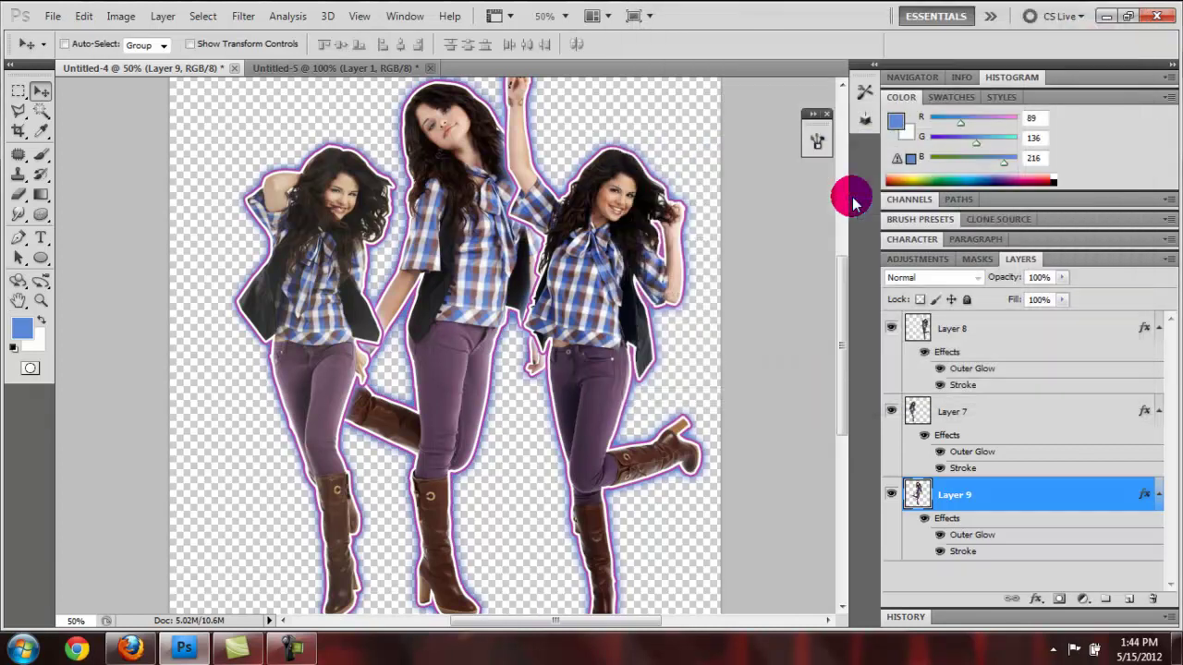
Draw a curved Pen path that spirals around the right figure from above her head down to her boot.
key("ctrl+minus")
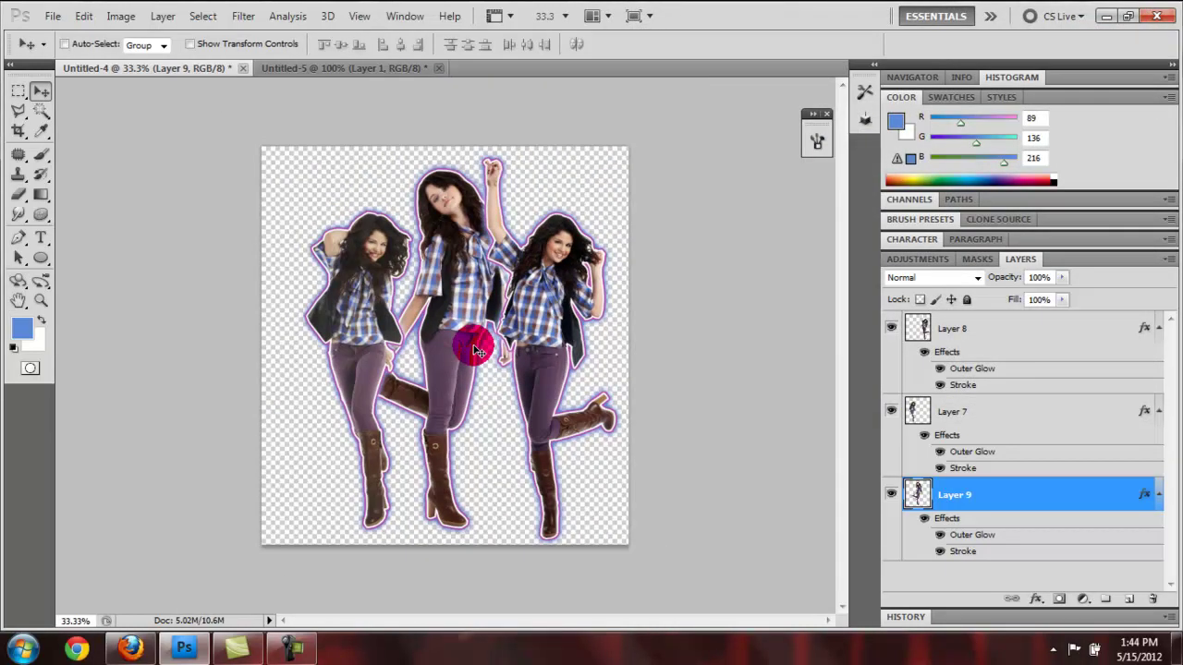
left_click(19, 241)
left_click(385, 224)
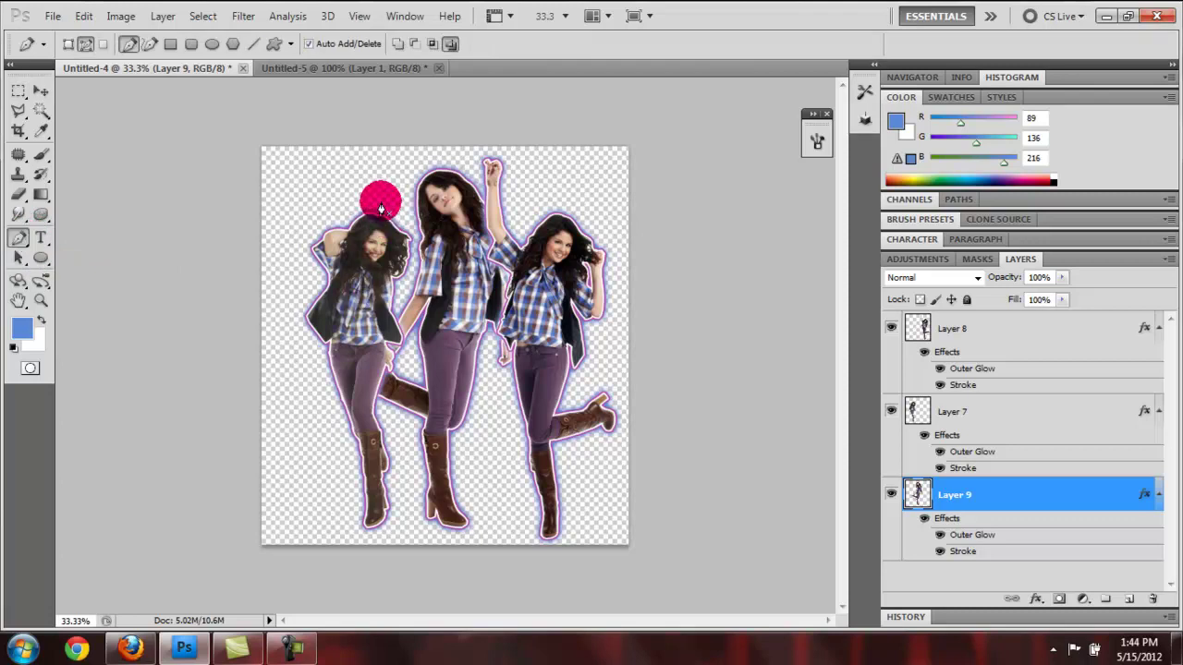
left_click(551, 223)
left_click(559, 246)
left_click(563, 221)
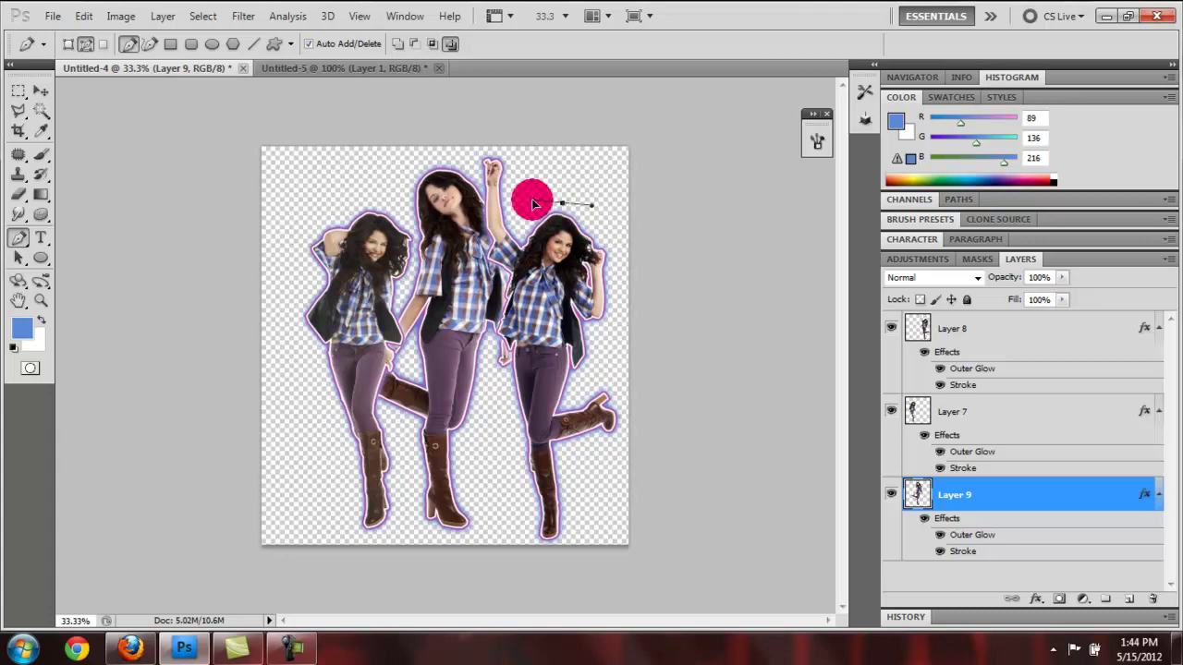
left_click(560, 231)
left_click_drag(560, 235, 593, 231)
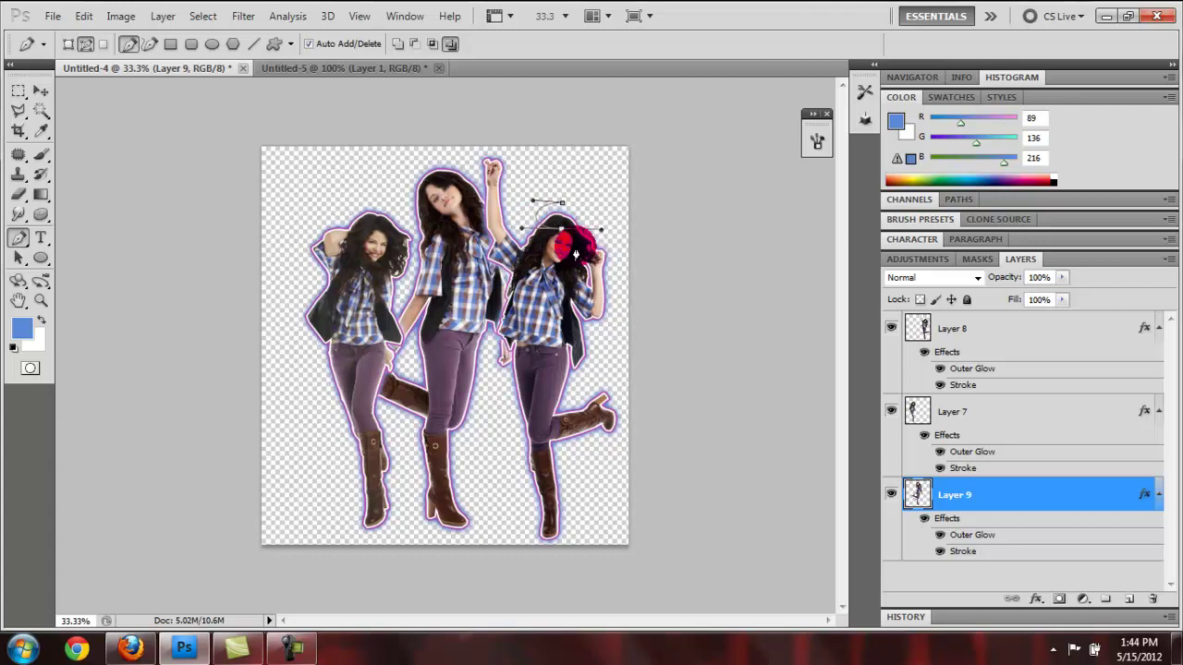
left_click_drag(529, 265, 488, 309)
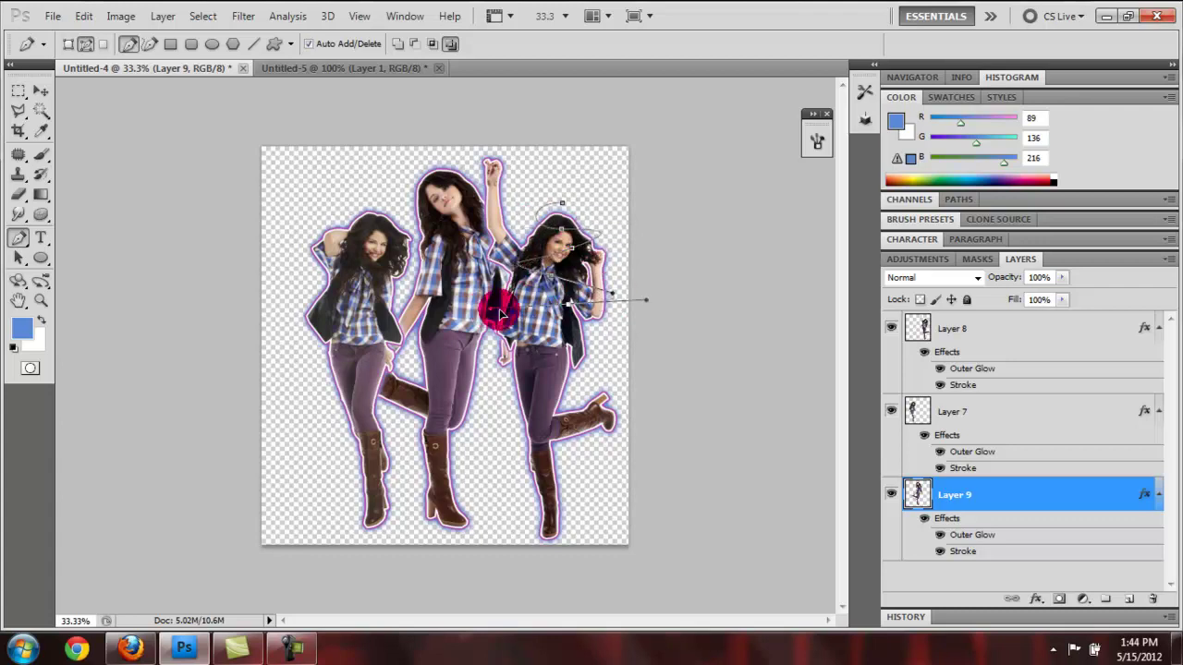
left_click(546, 326)
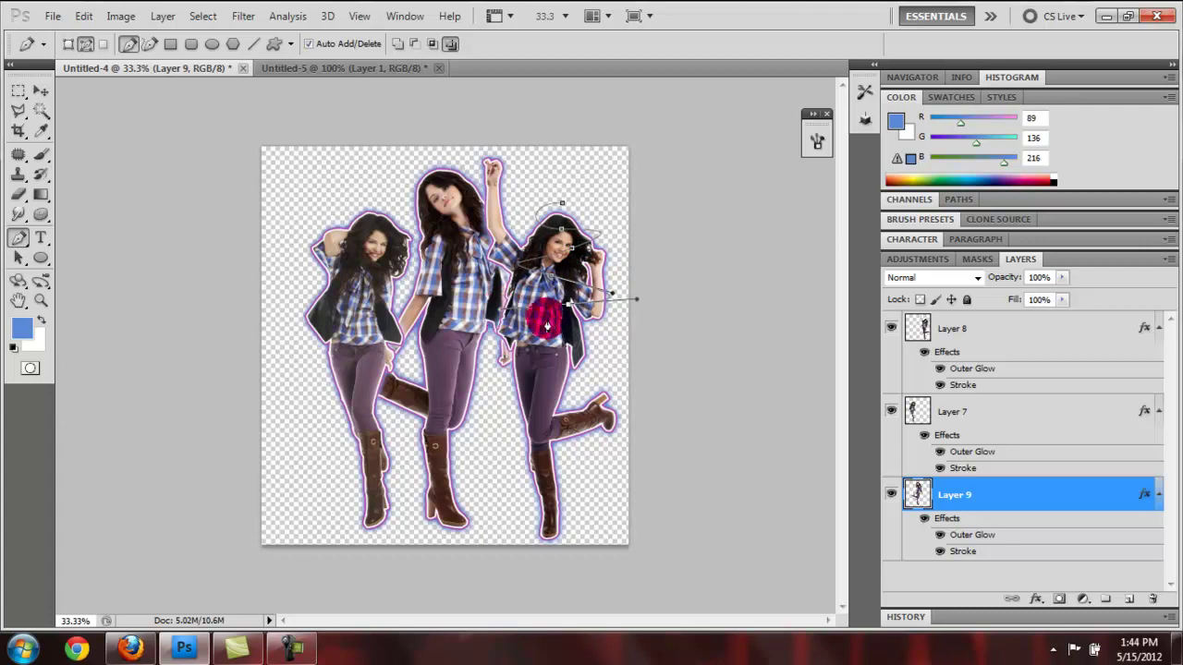
left_click(601, 336)
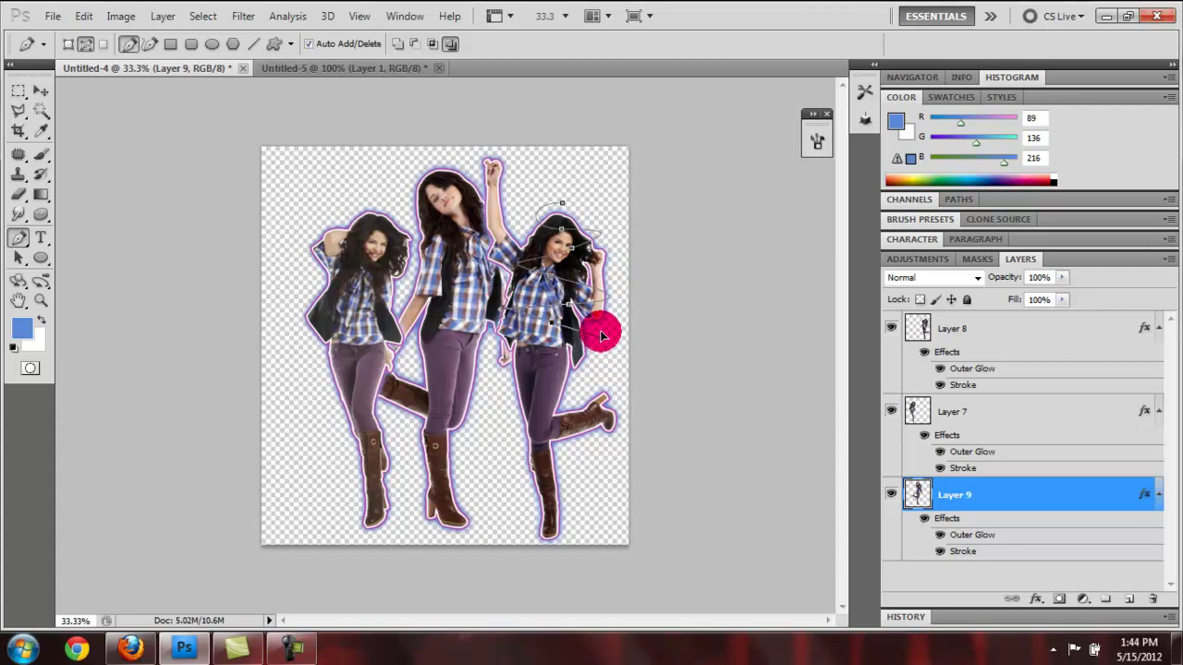
left_click(499, 350)
mouse_move(533, 378)
left_mouse_down()
mouse_move(582, 389)
mouse_move(511, 428)
mouse_move(552, 456)
mouse_move(535, 468)
mouse_move(607, 493)
mouse_move(516, 514)
mouse_move(556, 521)
left_mouse_up()
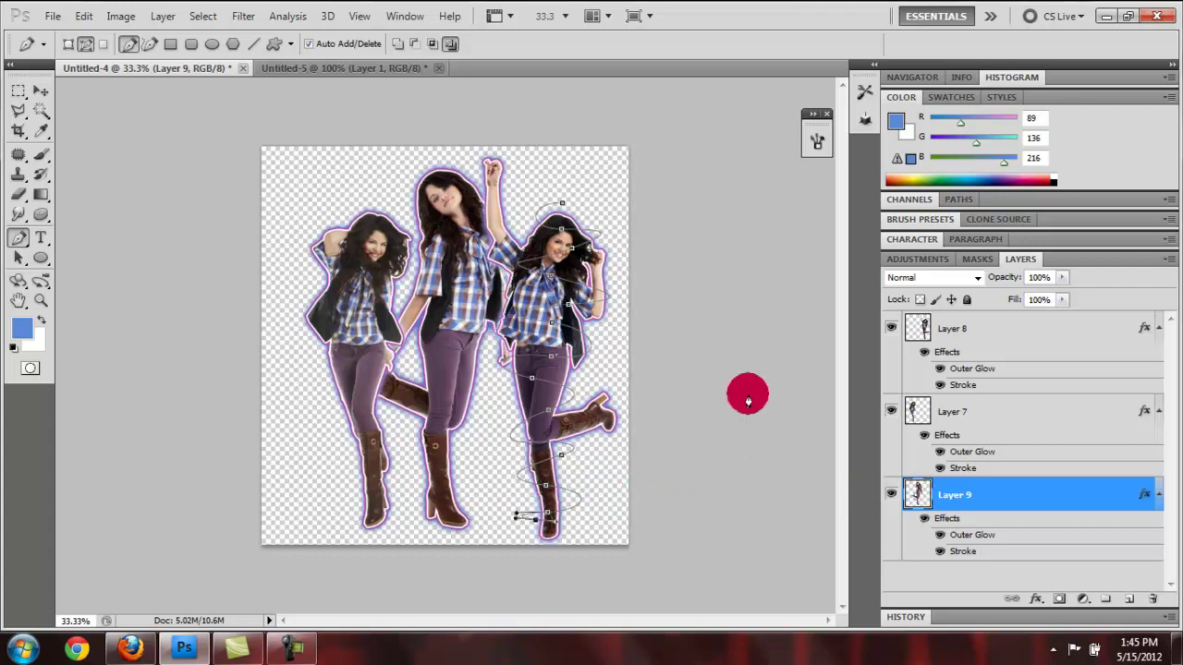
Create a new empty layer and place it beneath Layer 9 at the bottom of the layer stack.
left_click(1128, 599)
left_click_drag(956, 495, 911, 562)
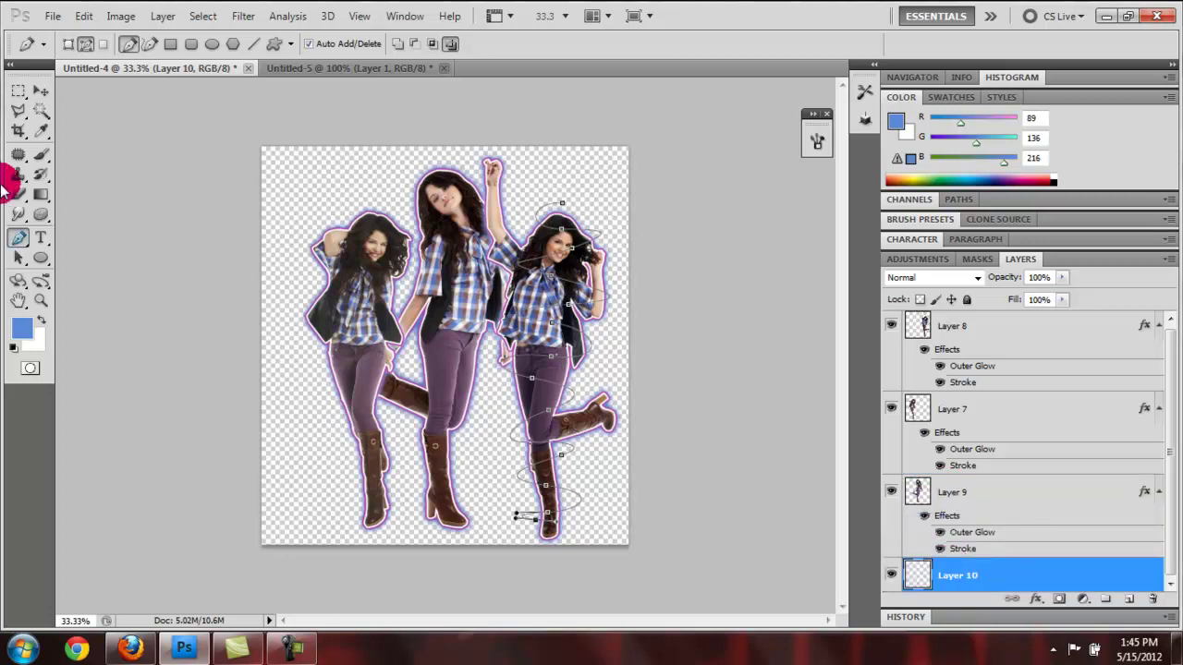
Set the Brush tool to a hard round tip with 5 px size and 100% hardness.
left_click(43, 166)
left_click(88, 45)
left_click(223, 369)
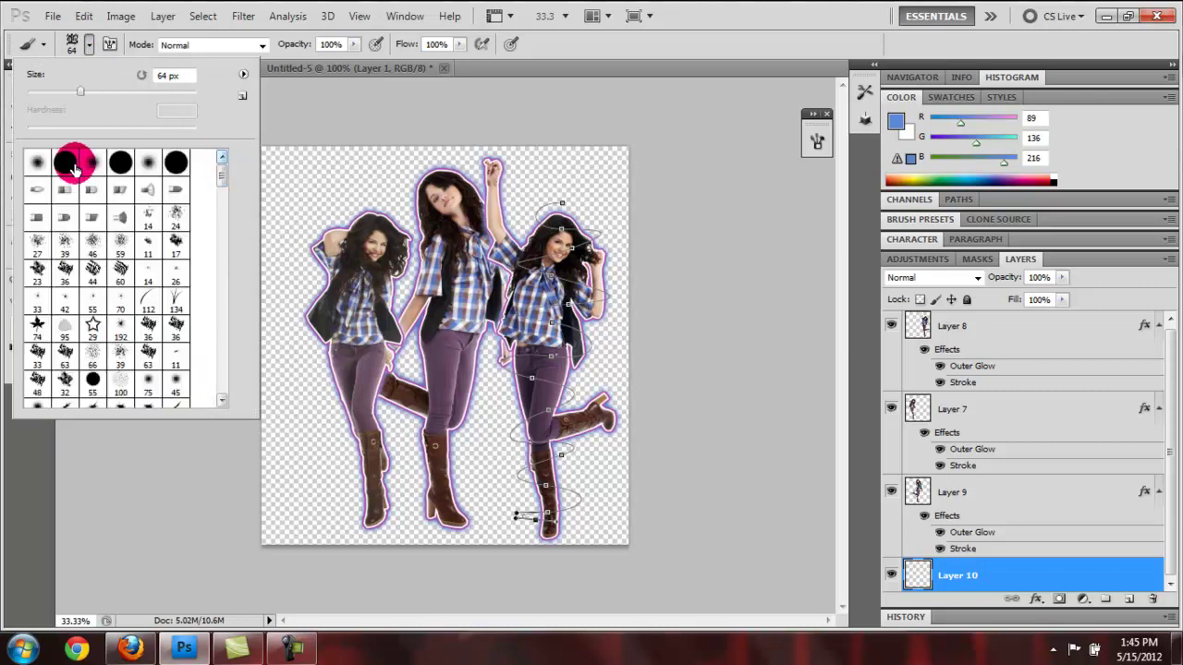
left_click(166, 74)
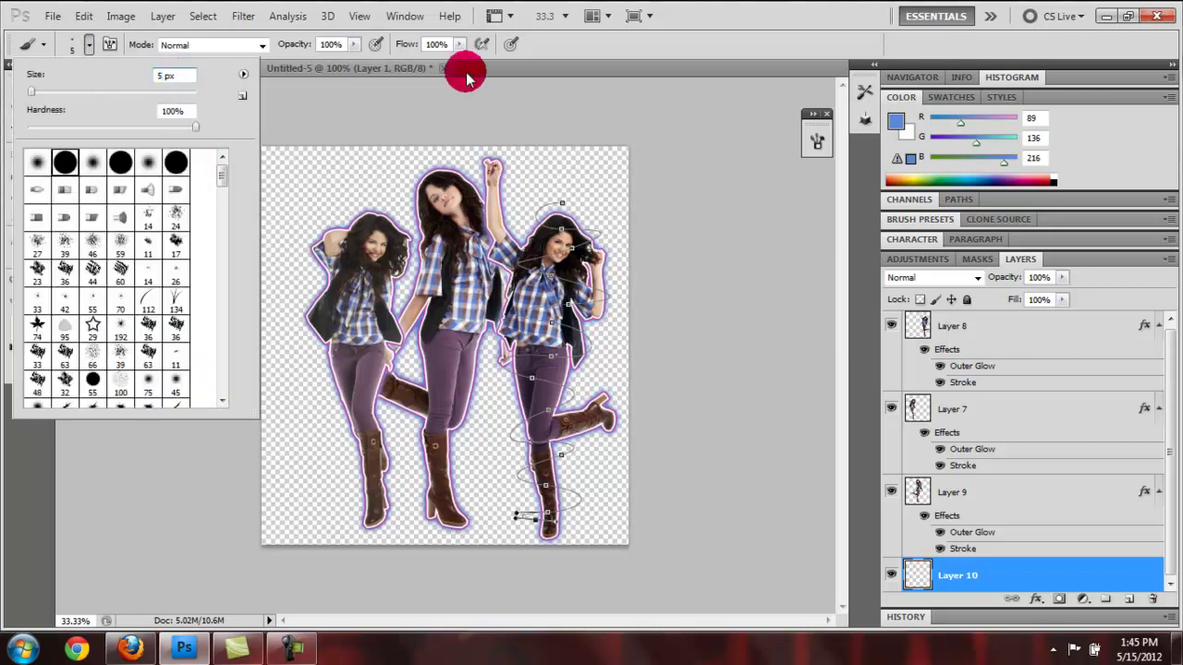
Set the foreground colour to pure white.
left_click(895, 121)
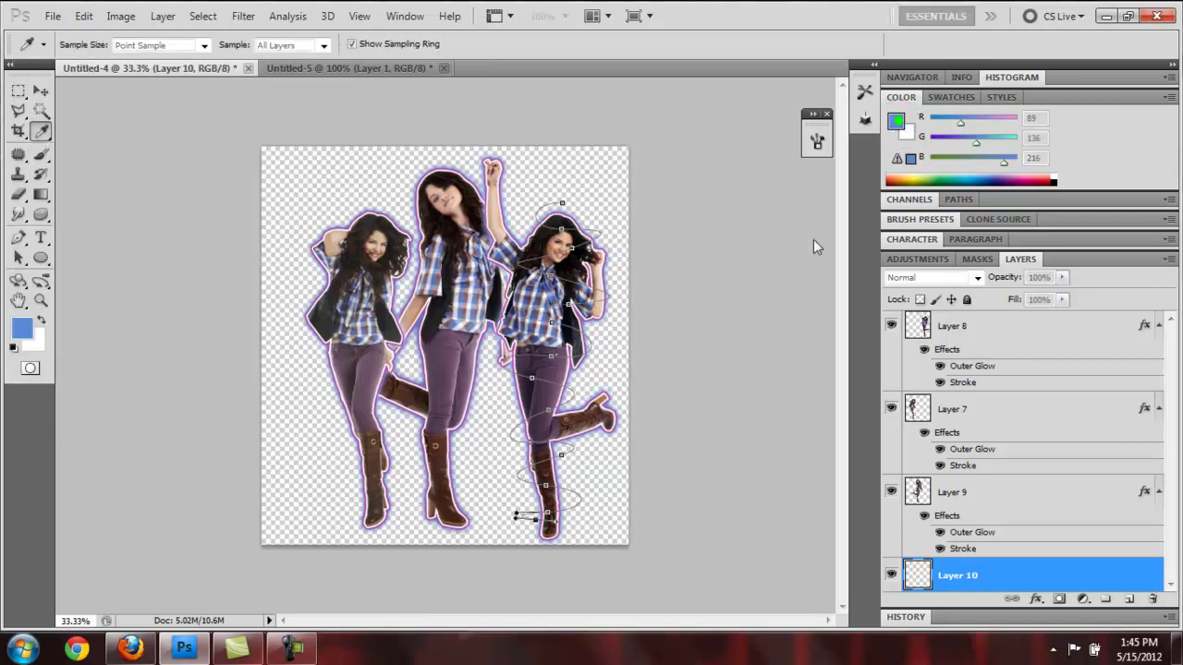
left_click_drag(772, 9, 869, 29)
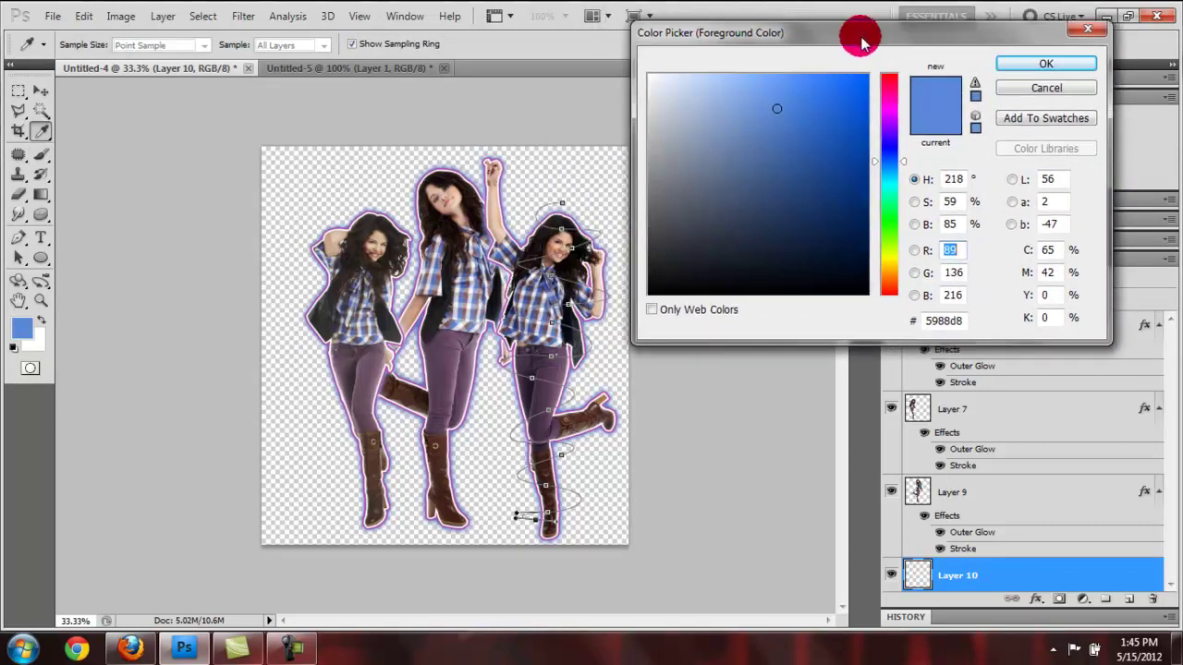
left_click(544, 426)
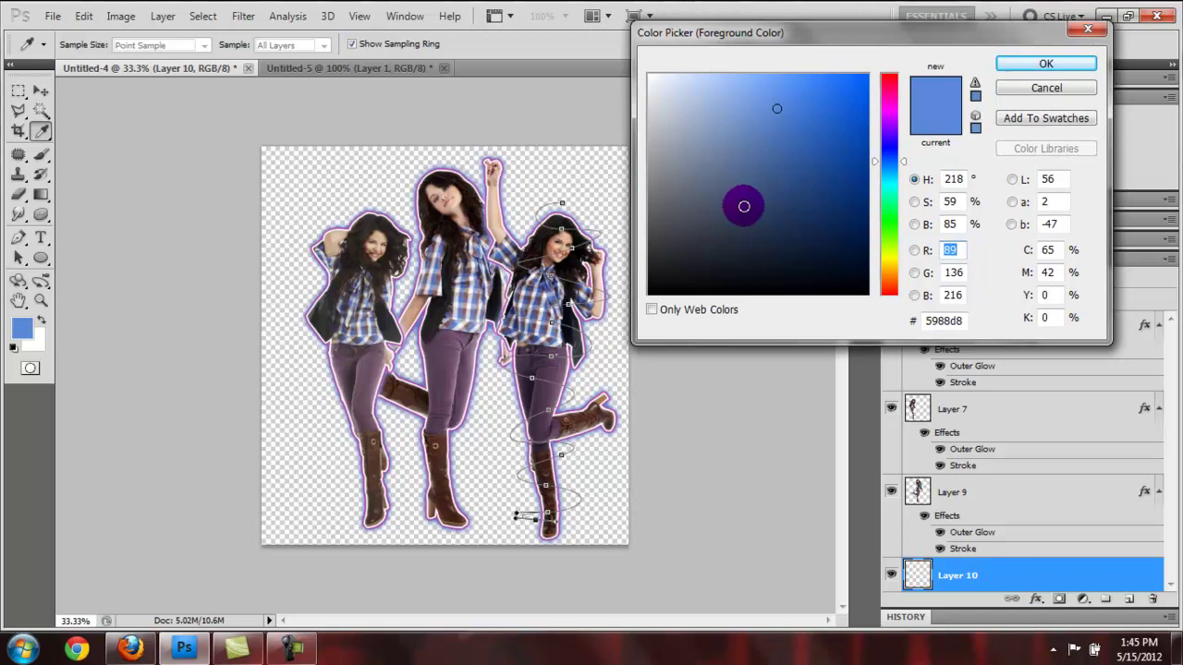
left_click_drag(745, 204, 645, 72)
key("Return")
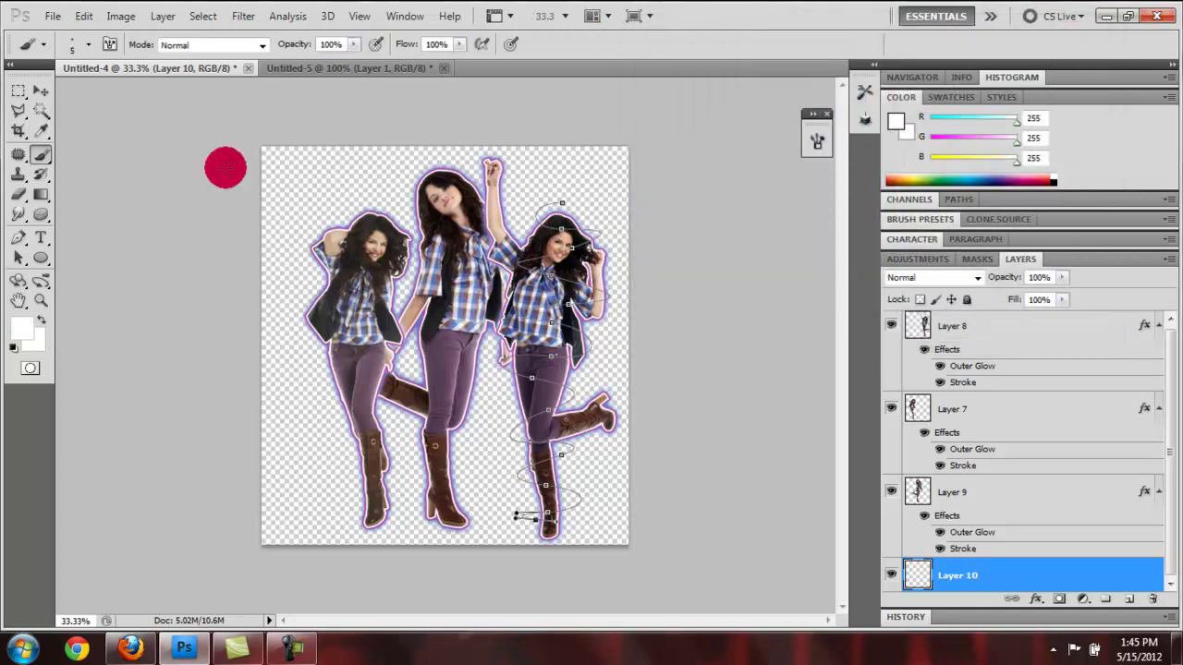
Stroke the spiral path on Layer 10 using the Brush with simulated pressure, and dismiss the path.
left_click(17, 243)
left_click_drag(562, 178, 566, 236)
right_click(568, 227)
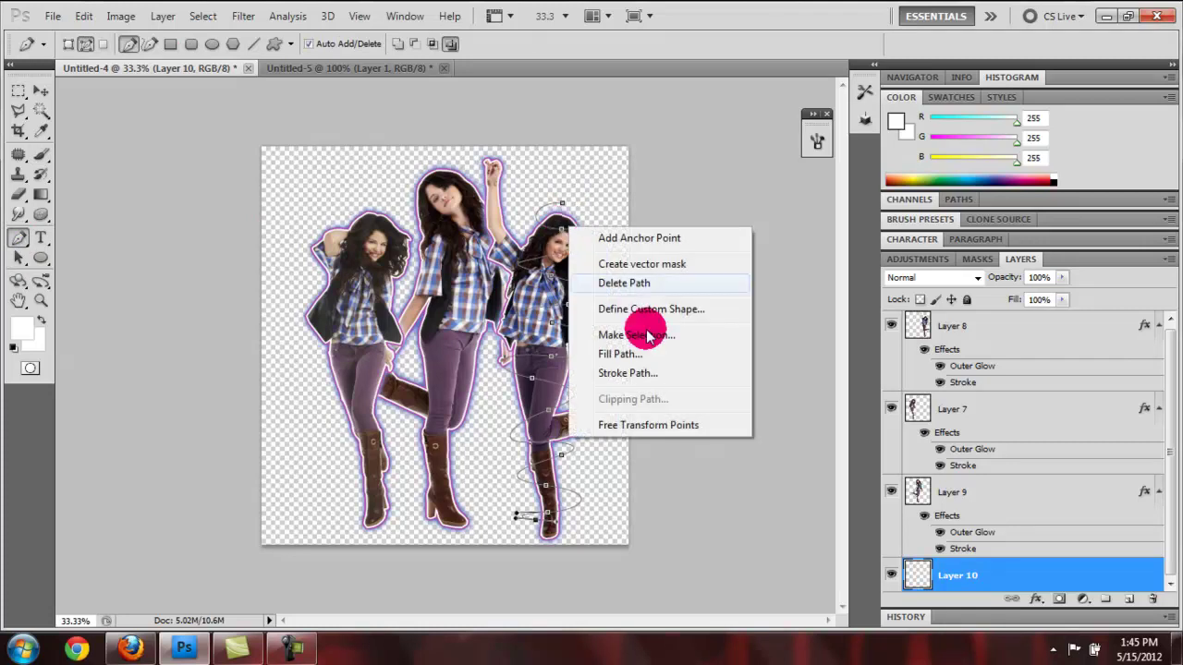
left_click(638, 377)
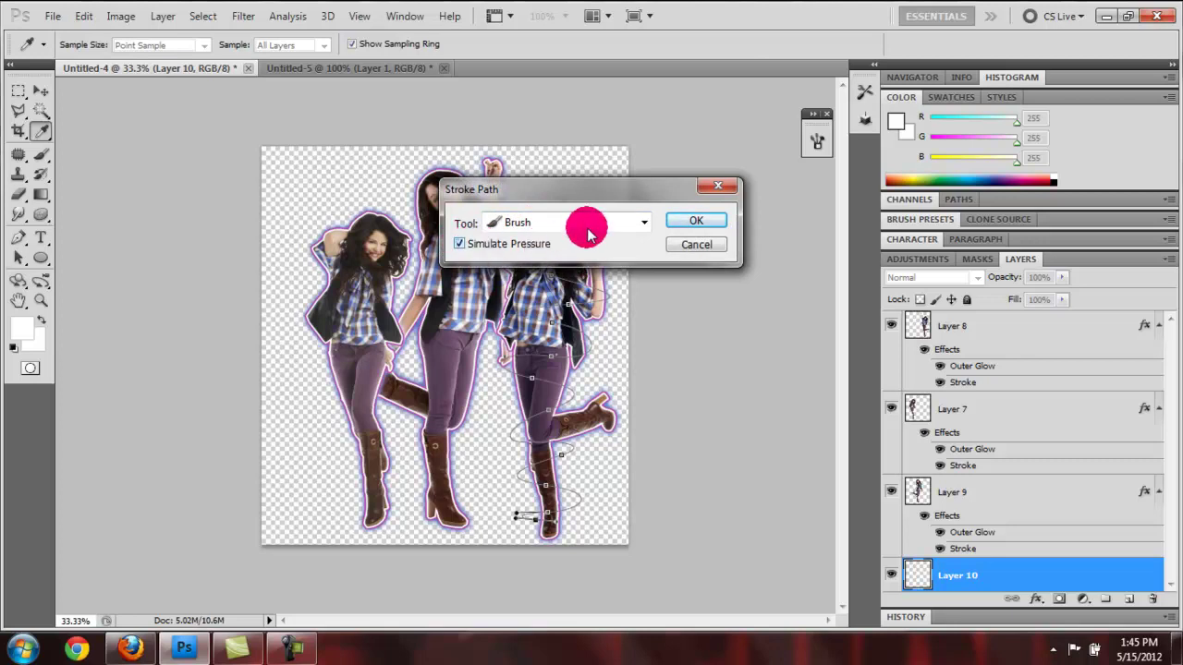
left_click(708, 187)
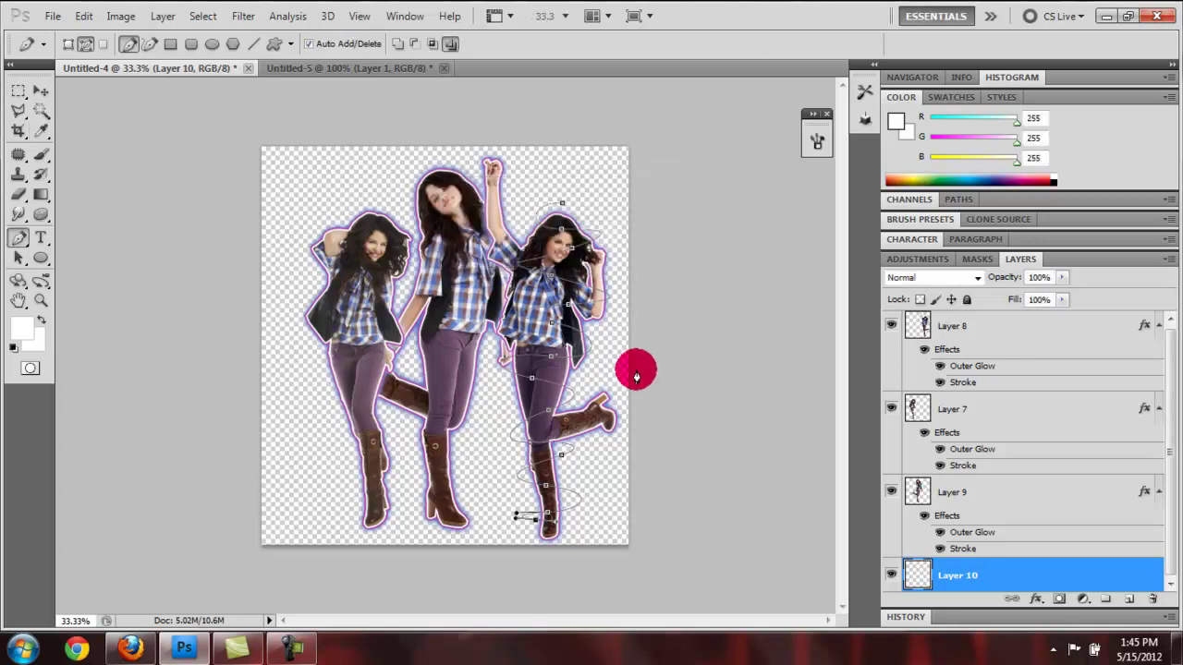
key("Return")
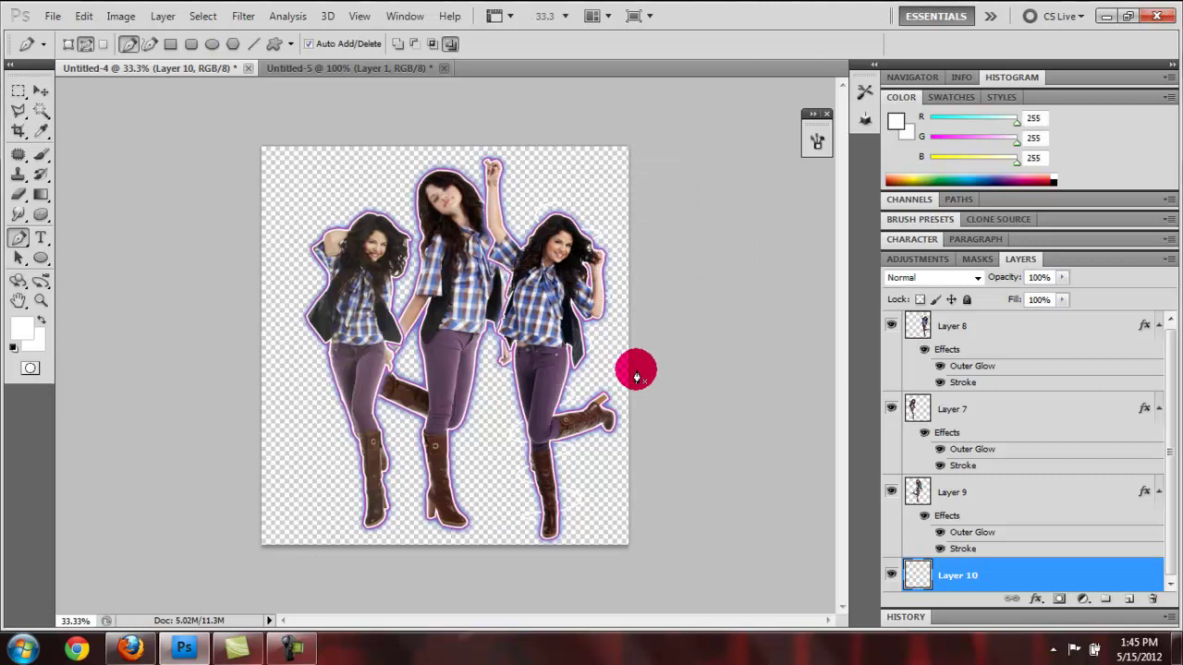
Add a Stroke effect to Layer 10 with colour cc48cc and a size of 7 px.
right_click(965, 574)
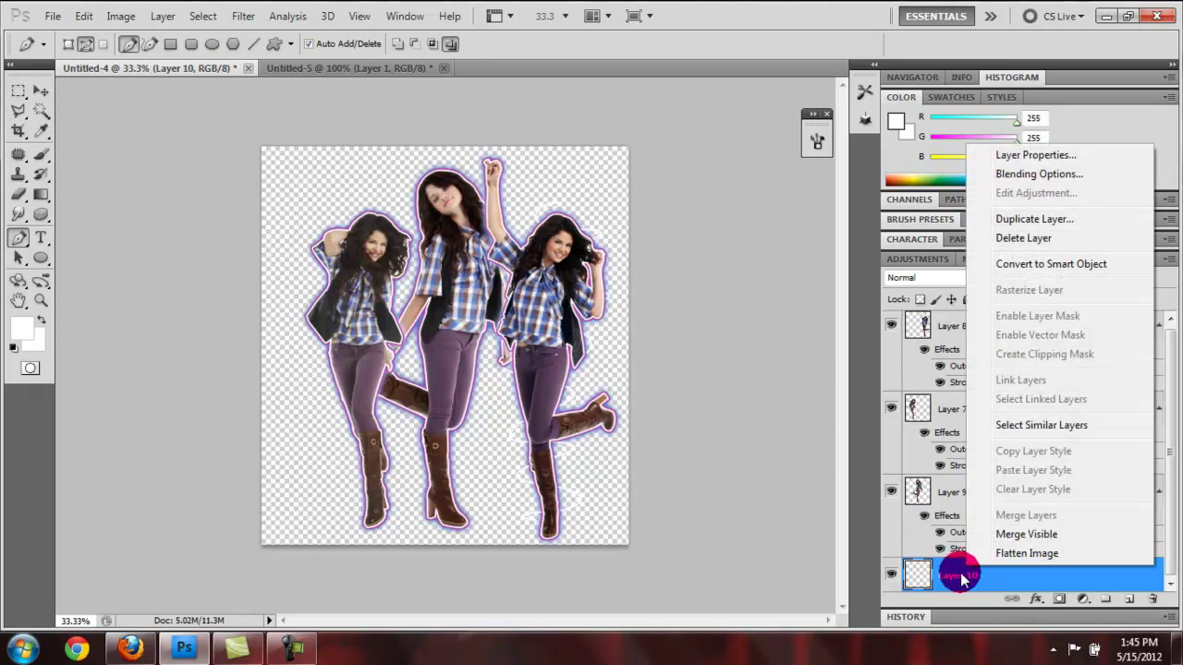
left_click(1076, 184)
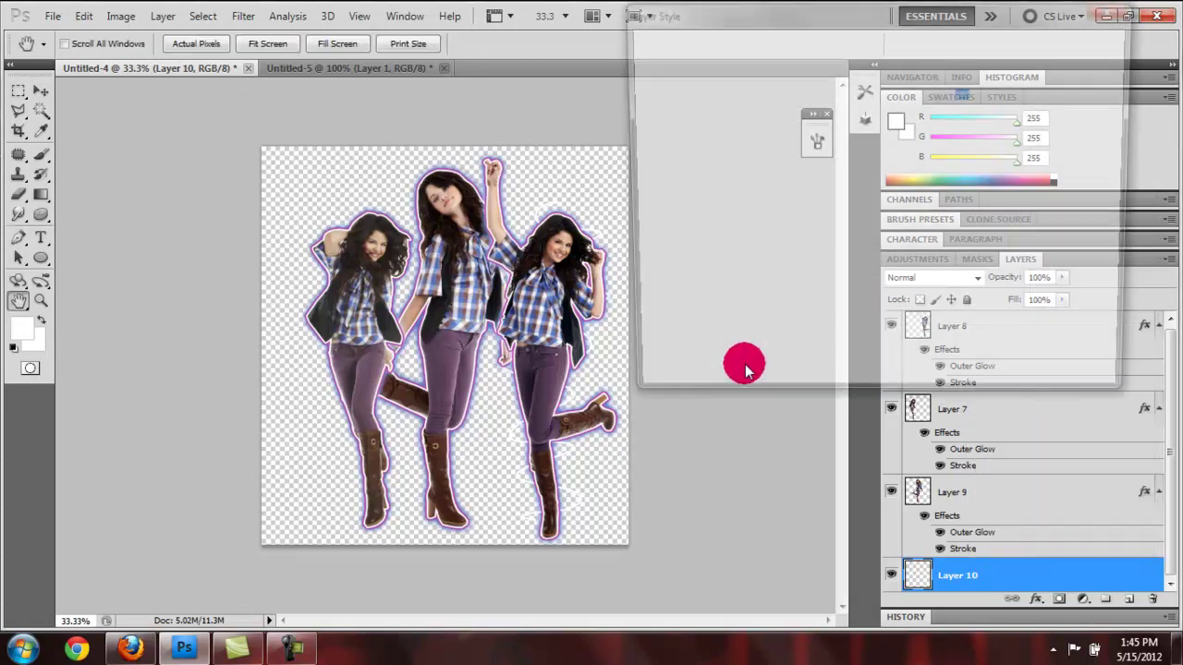
left_click(661, 297)
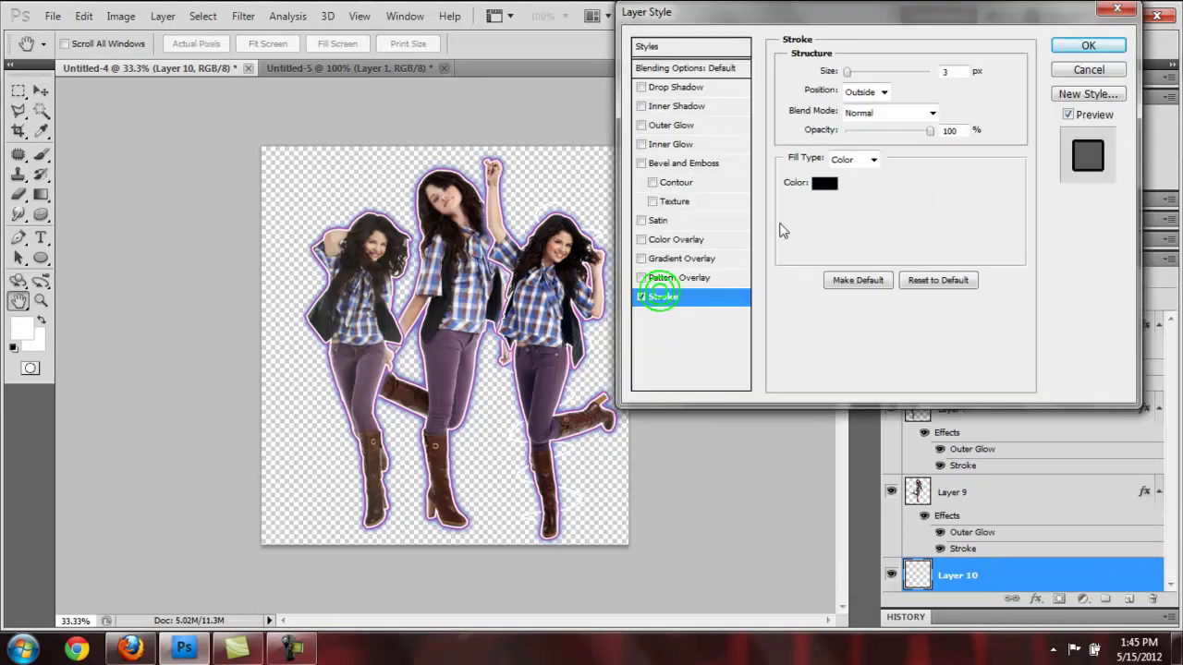
left_click(815, 184)
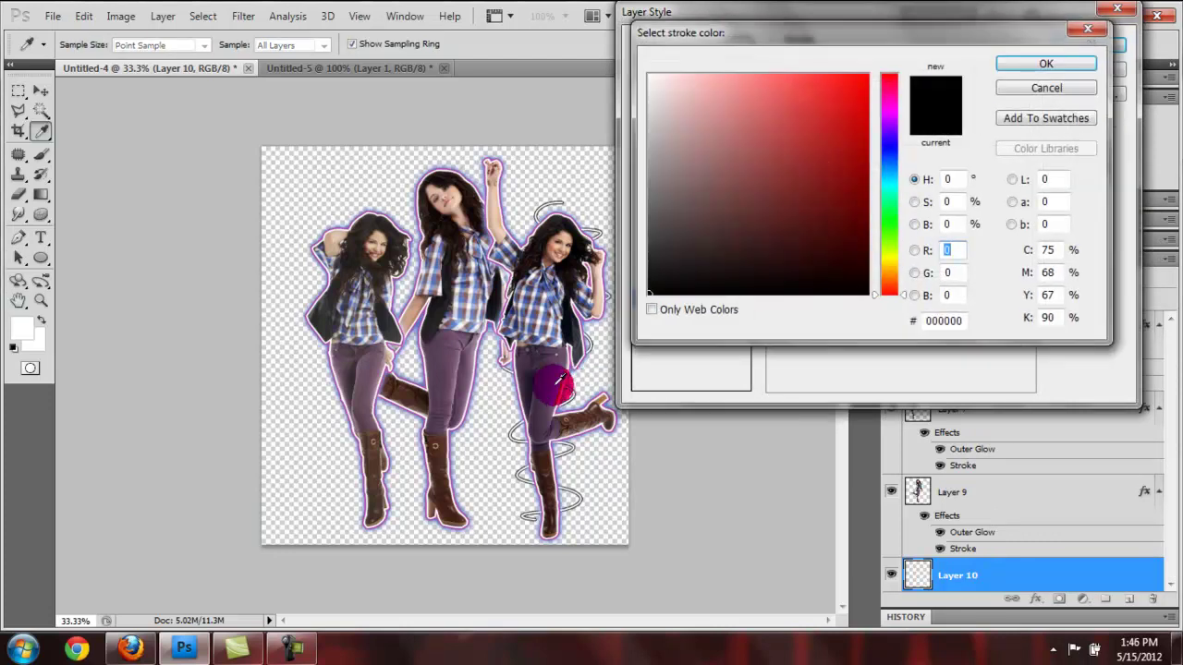
left_click(550, 389)
left_click(790, 117)
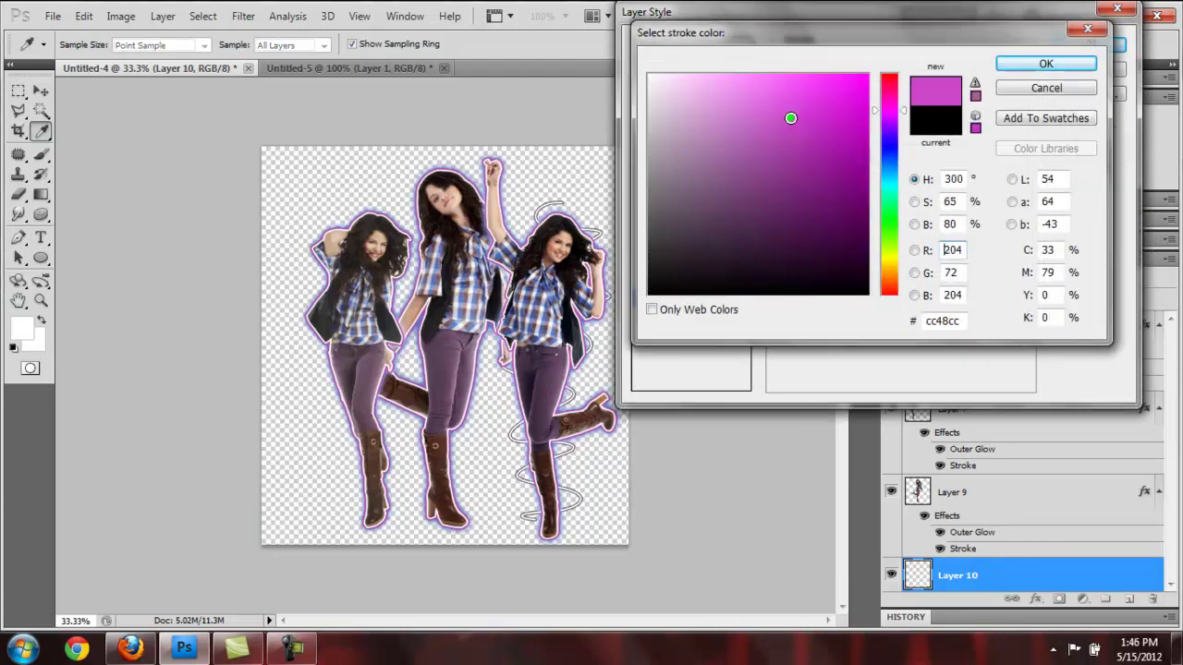
left_click(1046, 63)
left_click(959, 73)
type("5")
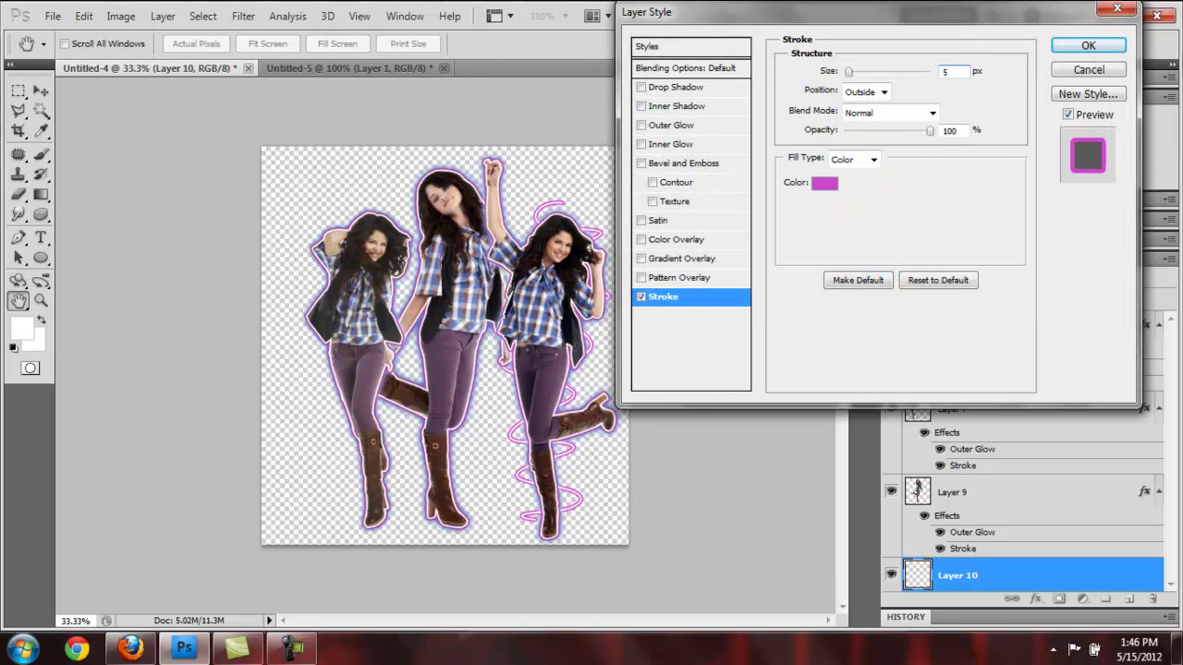
type("7")
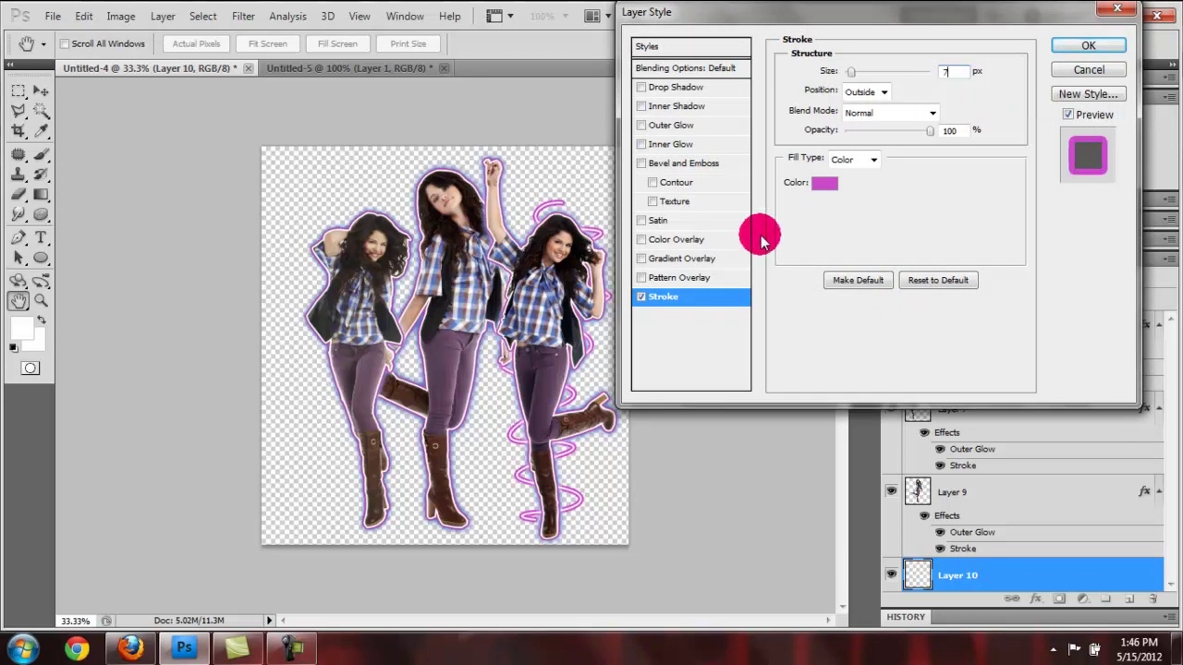
Add an Outer Glow to Layer 10 in shirt blue 577dce at 100% opacity, 12% spread and 24 px size, and apply the style.
left_click(665, 127)
left_click(823, 131)
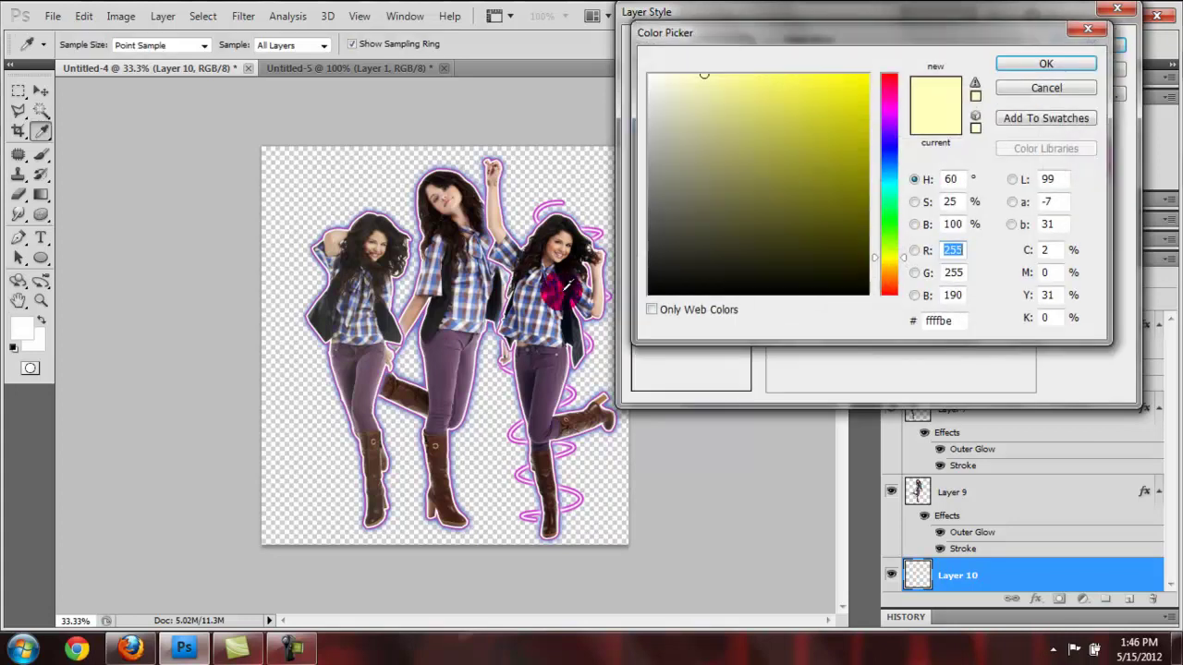
left_click(465, 295)
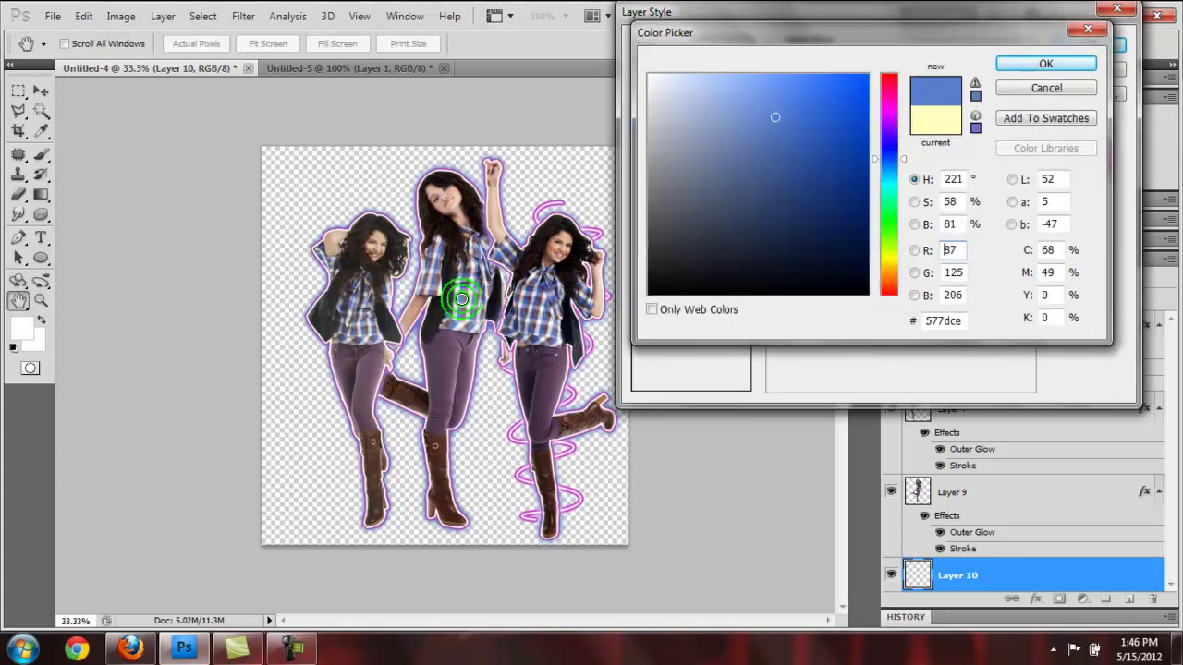
left_click(1045, 63)
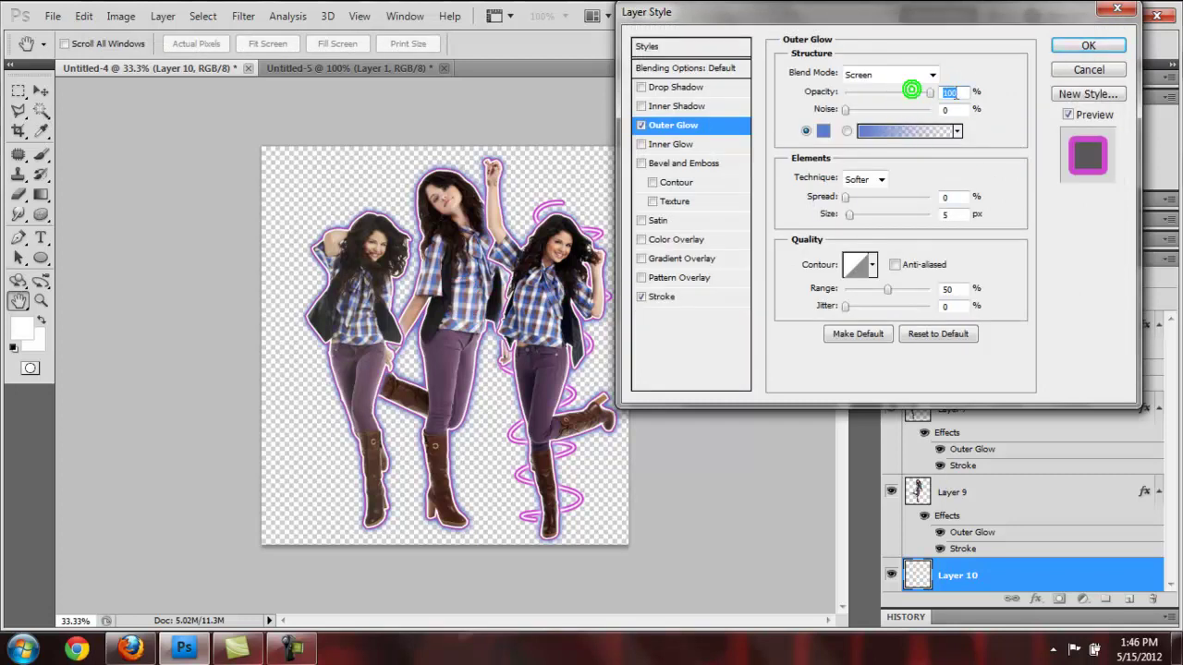
left_click_drag(850, 218, 856, 206)
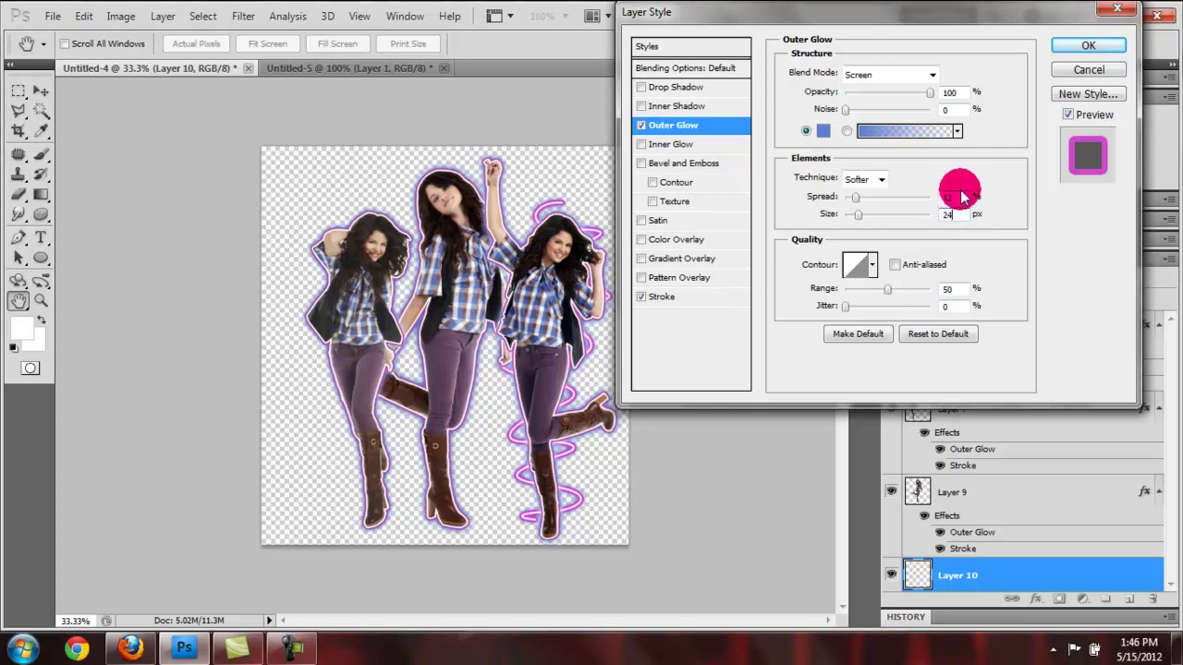
left_click(1077, 46)
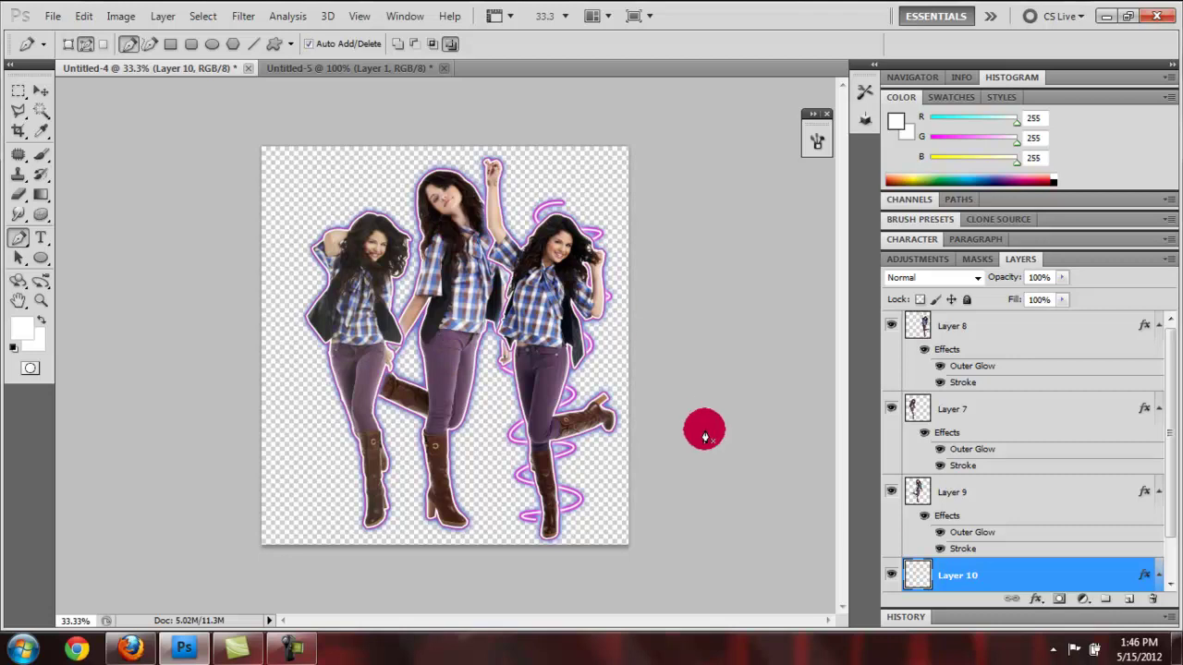
Duplicate Layer 10 and move the copied spiral behind the left figure.
right_click(962, 580)
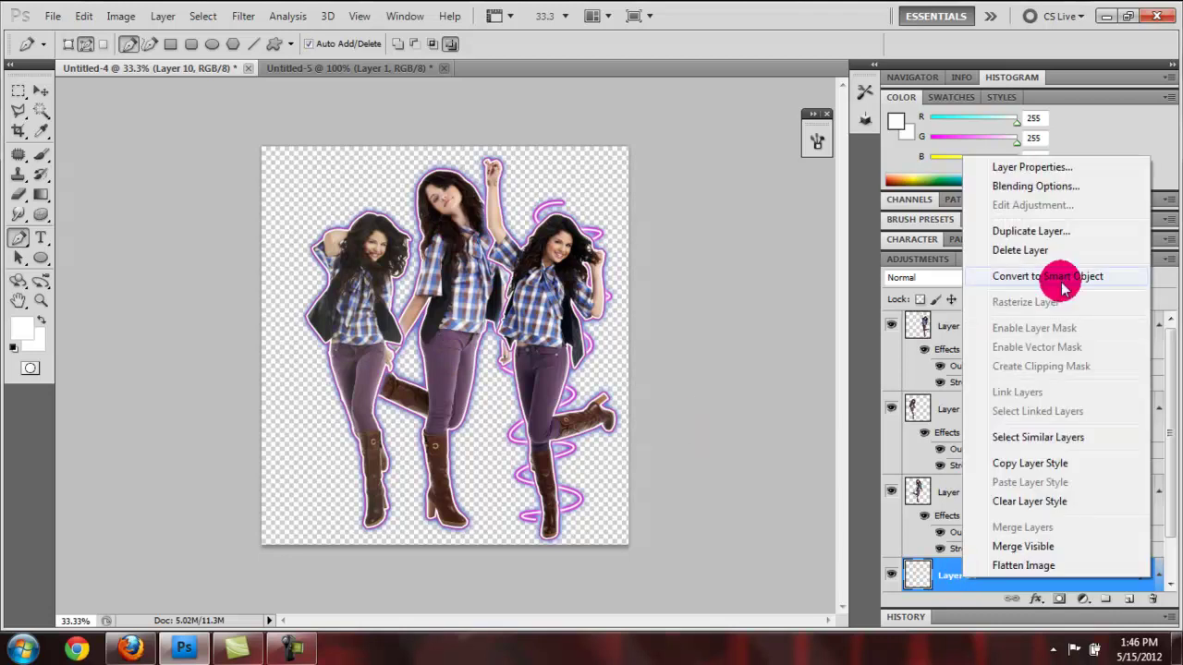
left_click(1051, 232)
key("Return")
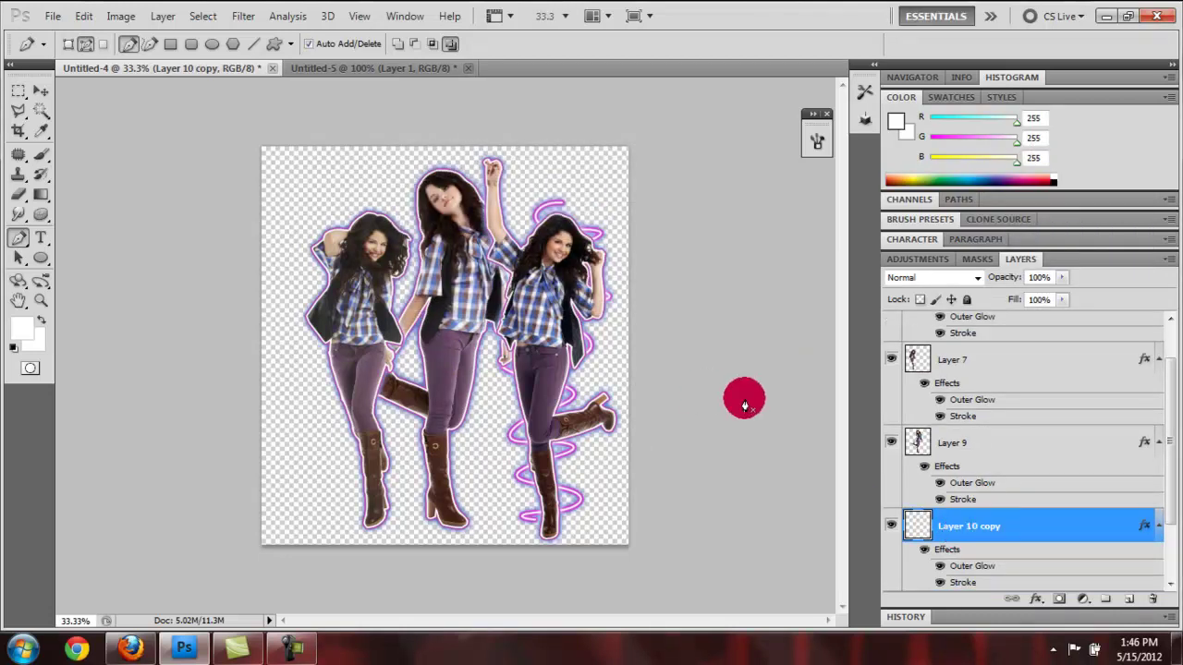
left_click(41, 90)
left_click_drag(541, 212, 359, 211)
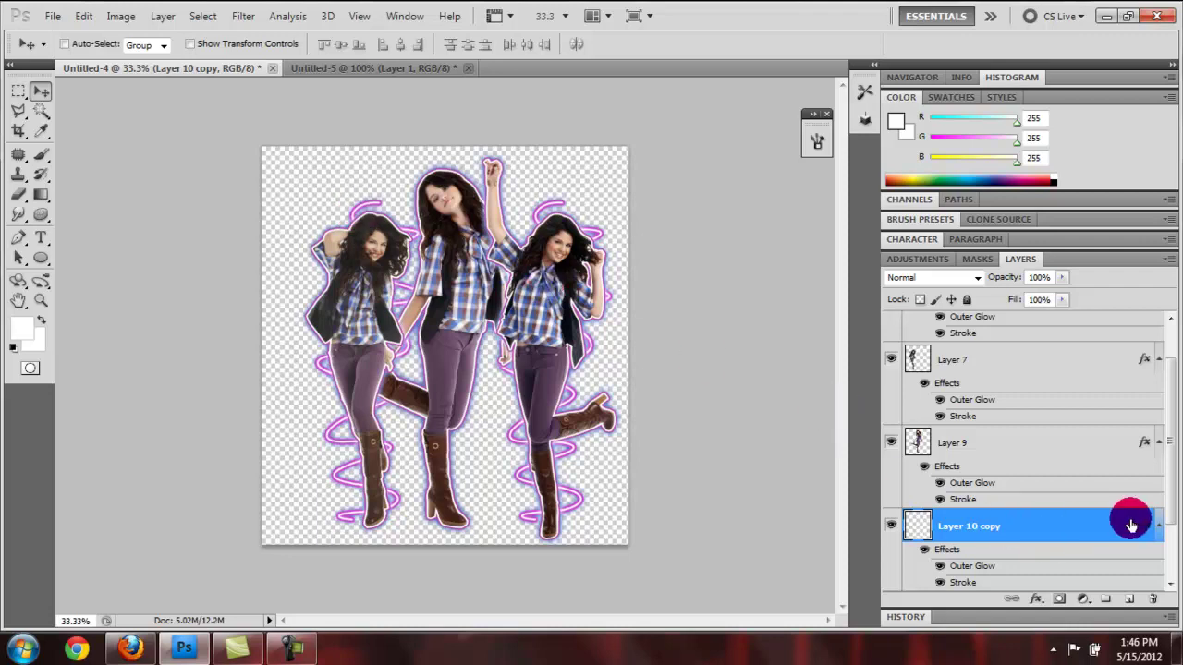
Duplicate the spiral layer again and move this copy behind the middle figure.
right_click(1004, 546)
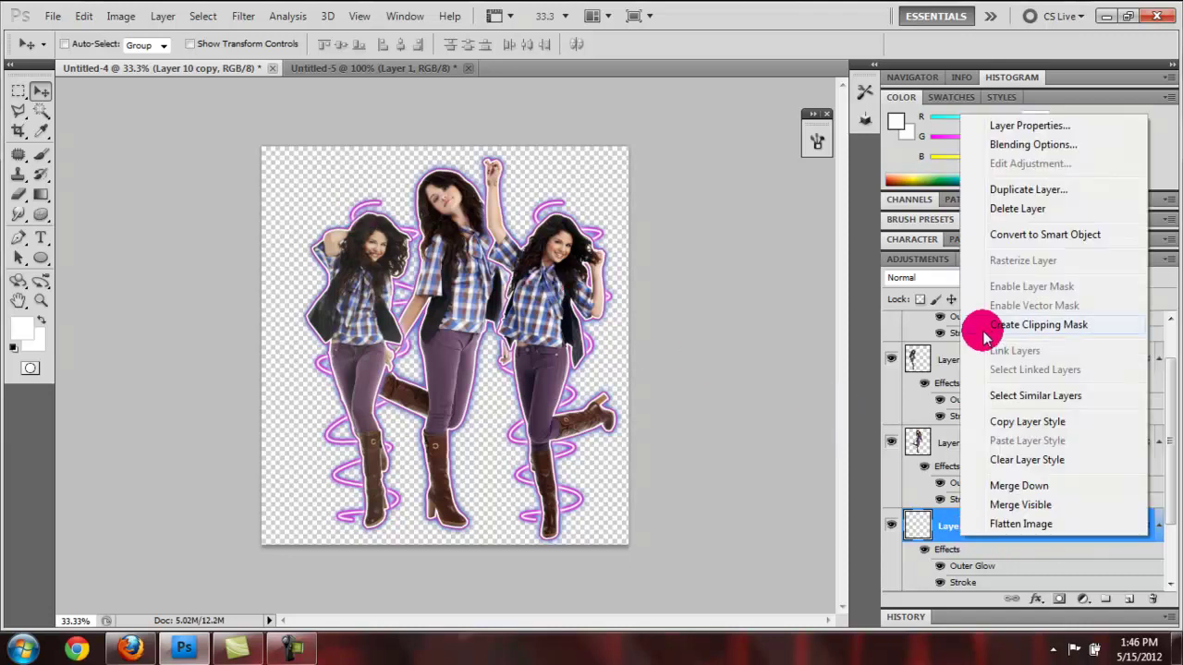
left_click(995, 189)
key("Return")
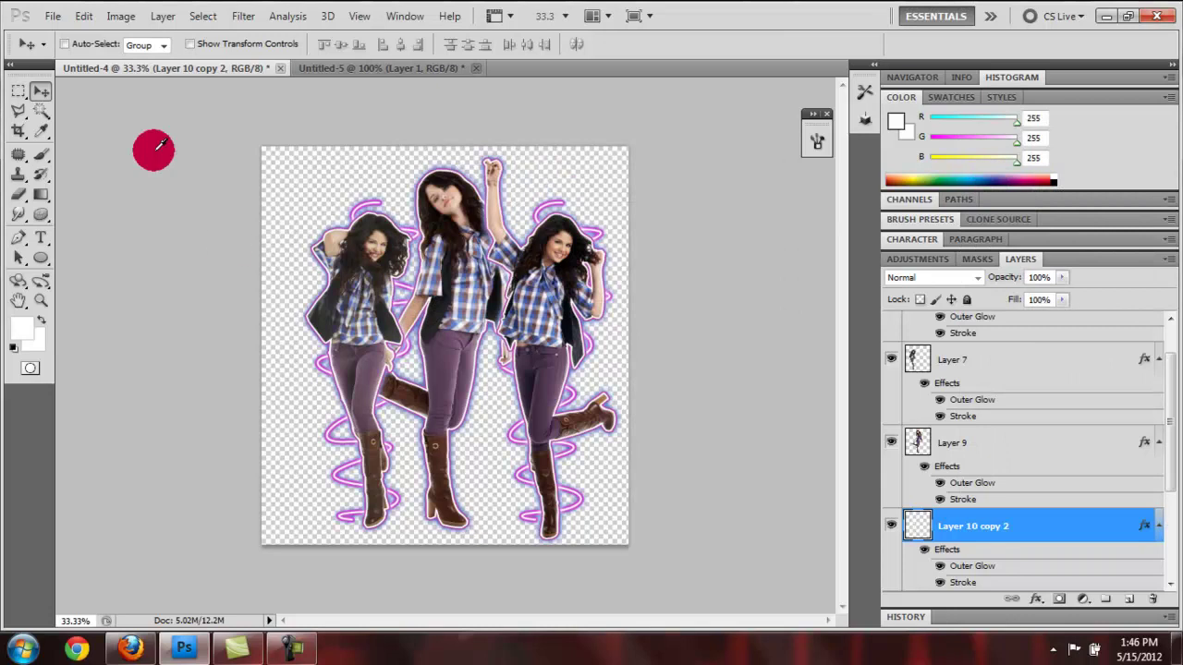
left_click_drag(544, 218, 466, 197)
left_click_drag(558, 182, 634, 215)
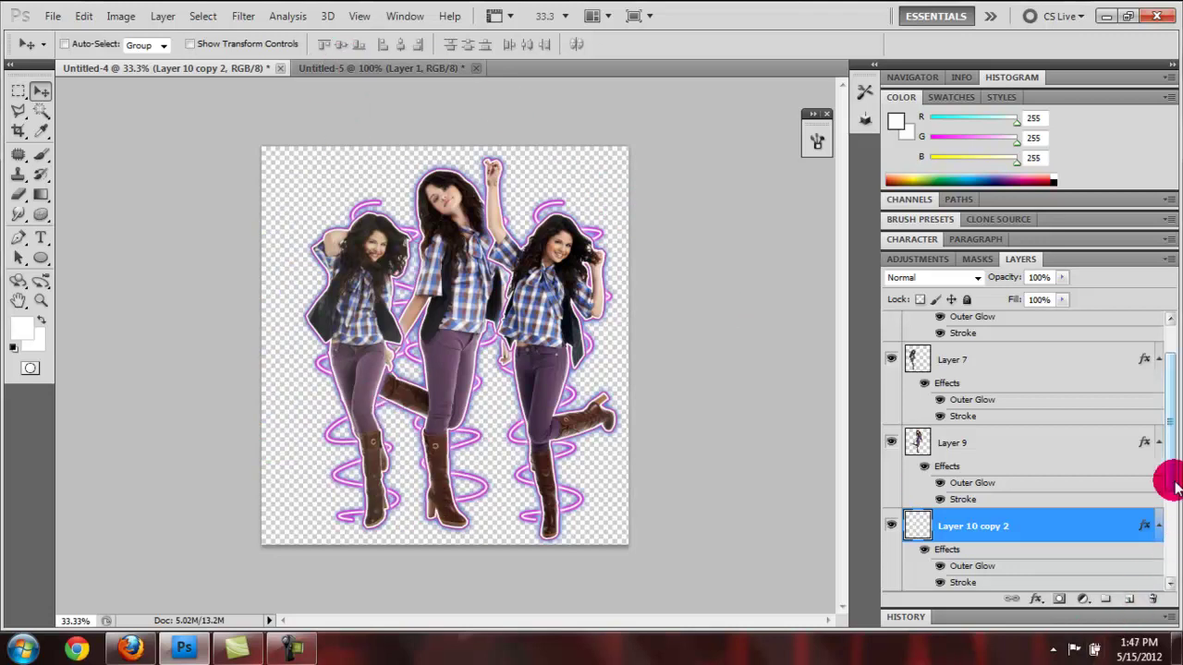
Create a new empty layer and place it beneath Layer 10 at the bottom of the layer stack.
left_click_drag(1166, 479, 1171, 577)
left_click(1129, 599)
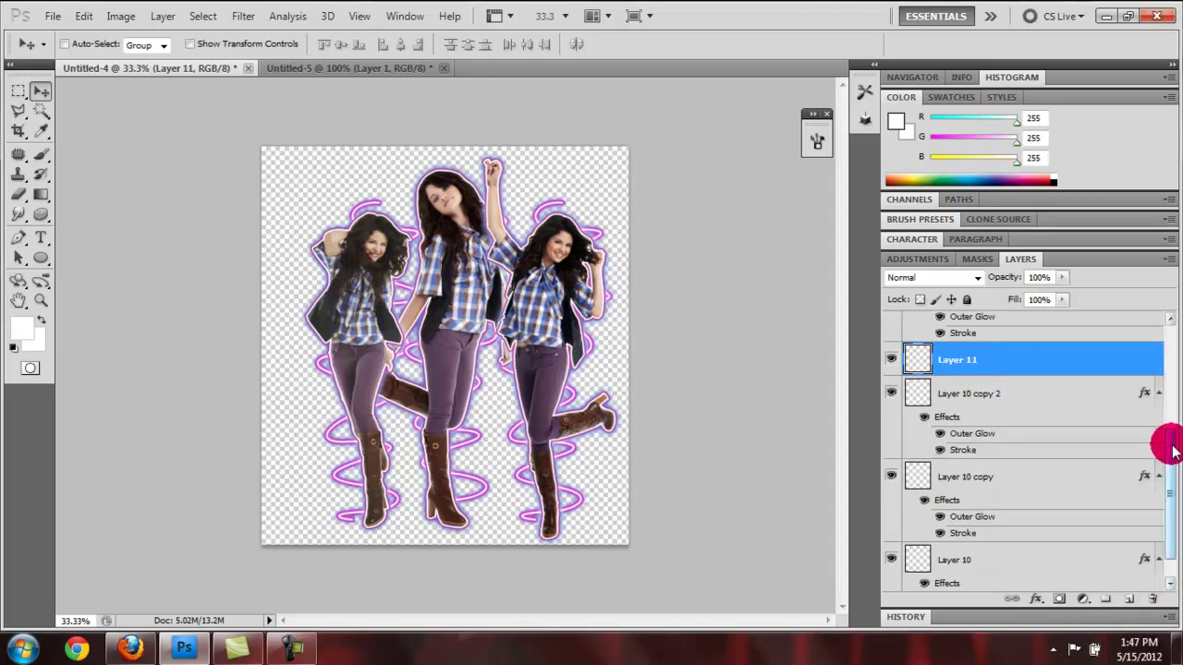
left_click_drag(1170, 444, 1176, 545)
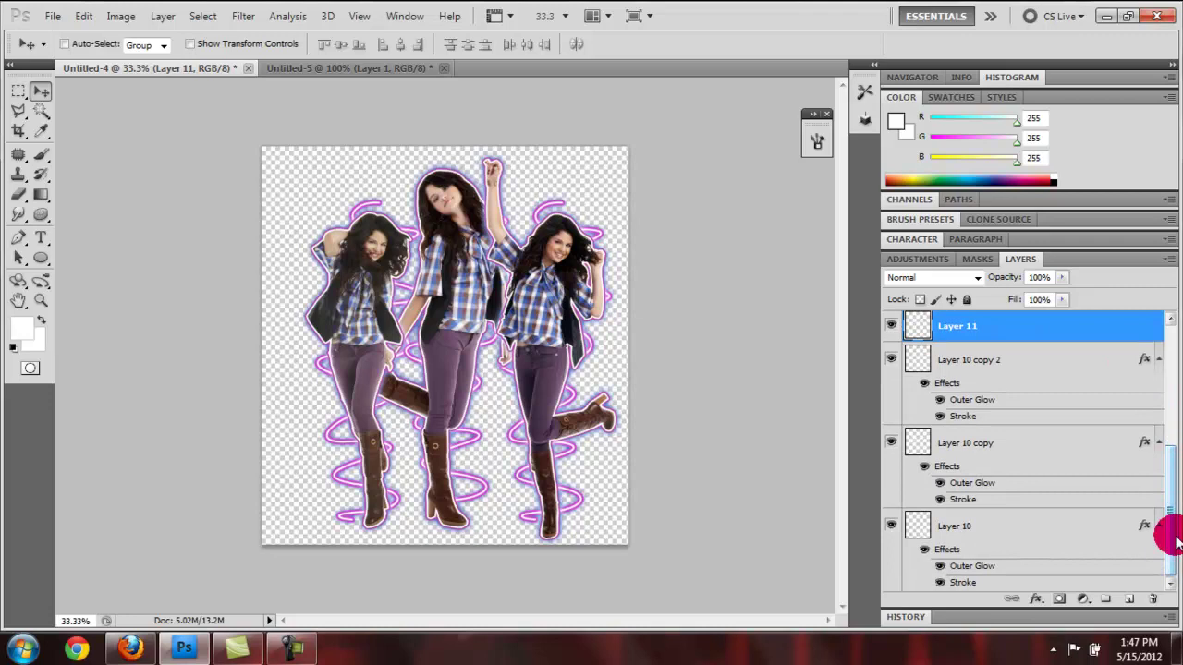
left_click_drag(964, 328, 1022, 575)
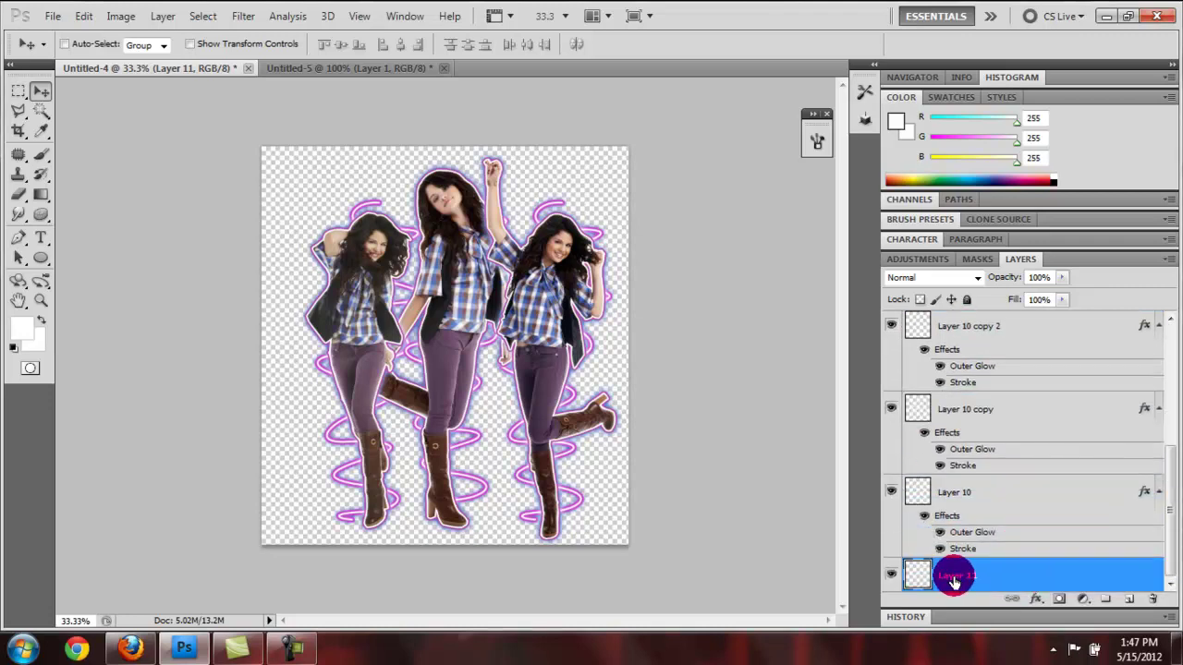
Choose the 943 px splatter tip for the Brush tool.
left_click(41, 156)
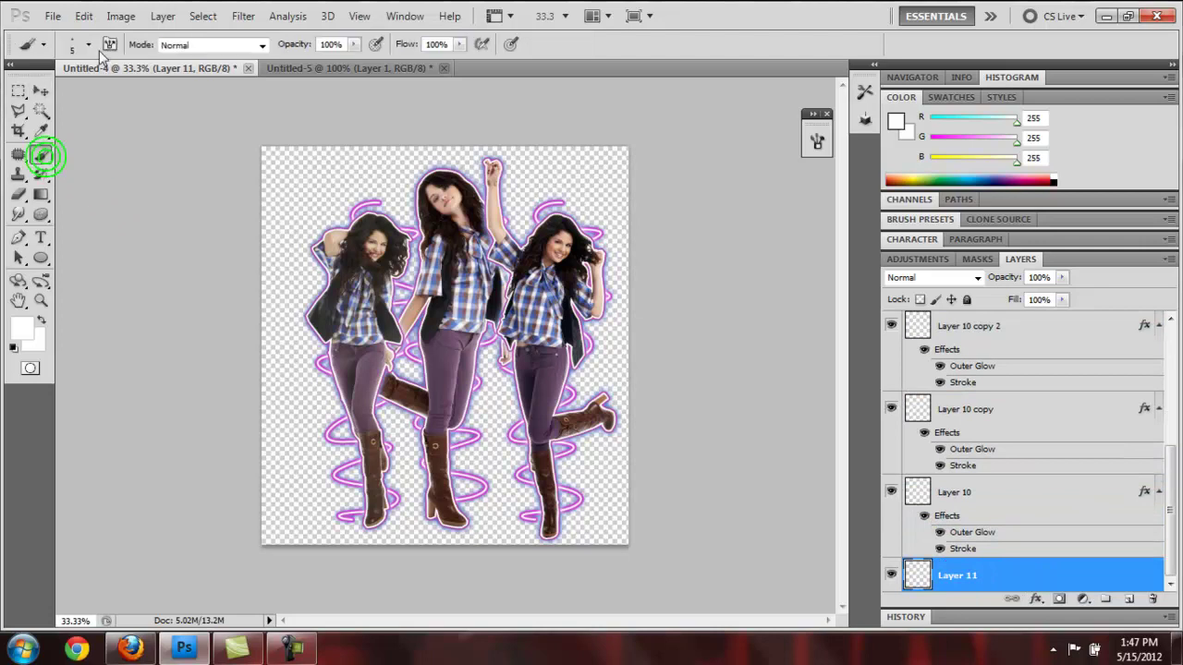
left_click(89, 44)
mouse_move(222, 175)
left_mouse_down()
mouse_move(221, 250)
mouse_move(223, 214)
left_mouse_up()
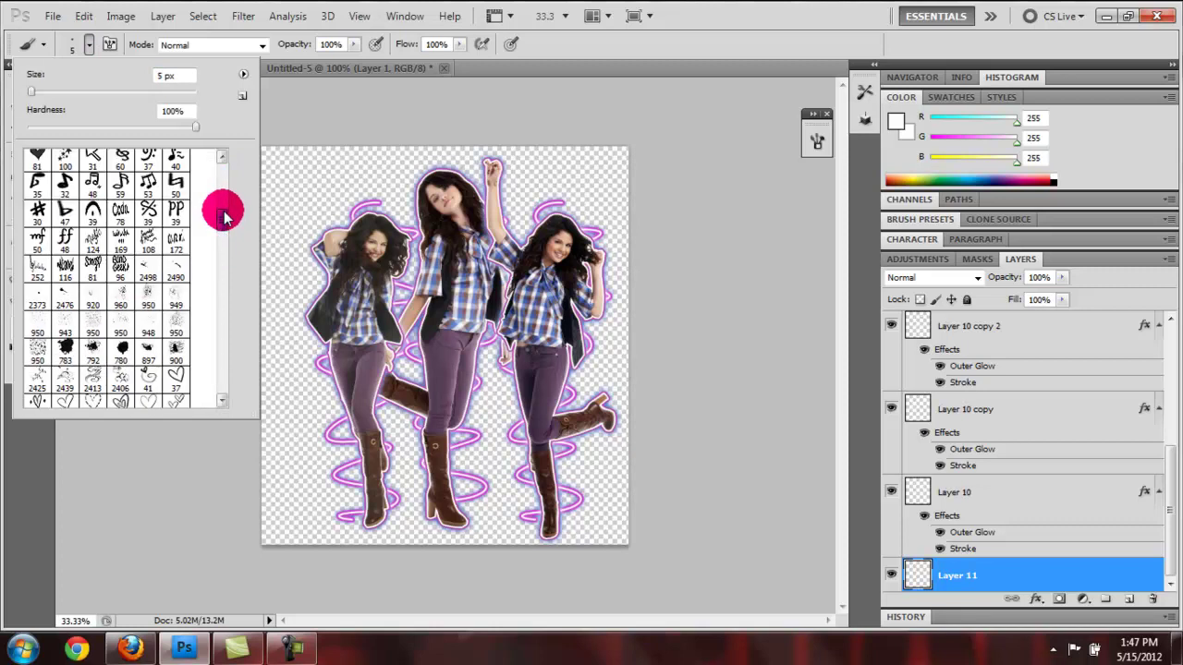
left_click(65, 330)
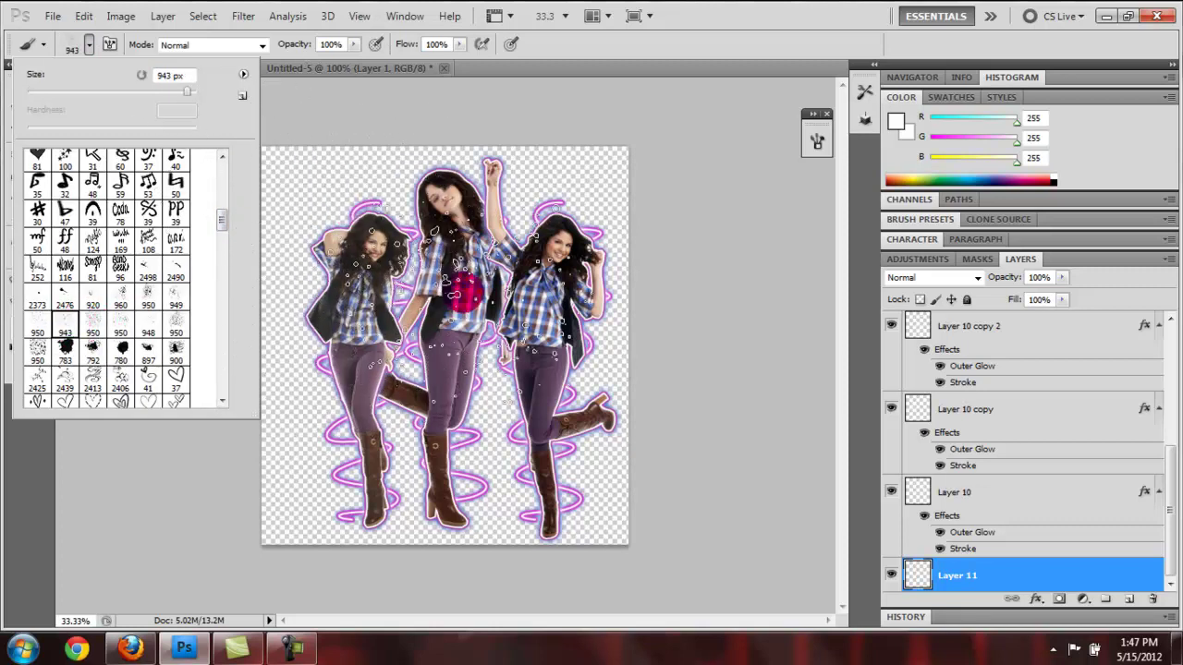
Set the foreground colour to black and stamp splatter behind the figures on Layer 11 with the 943 px and 948 px splatter brushes.
left_click(896, 130)
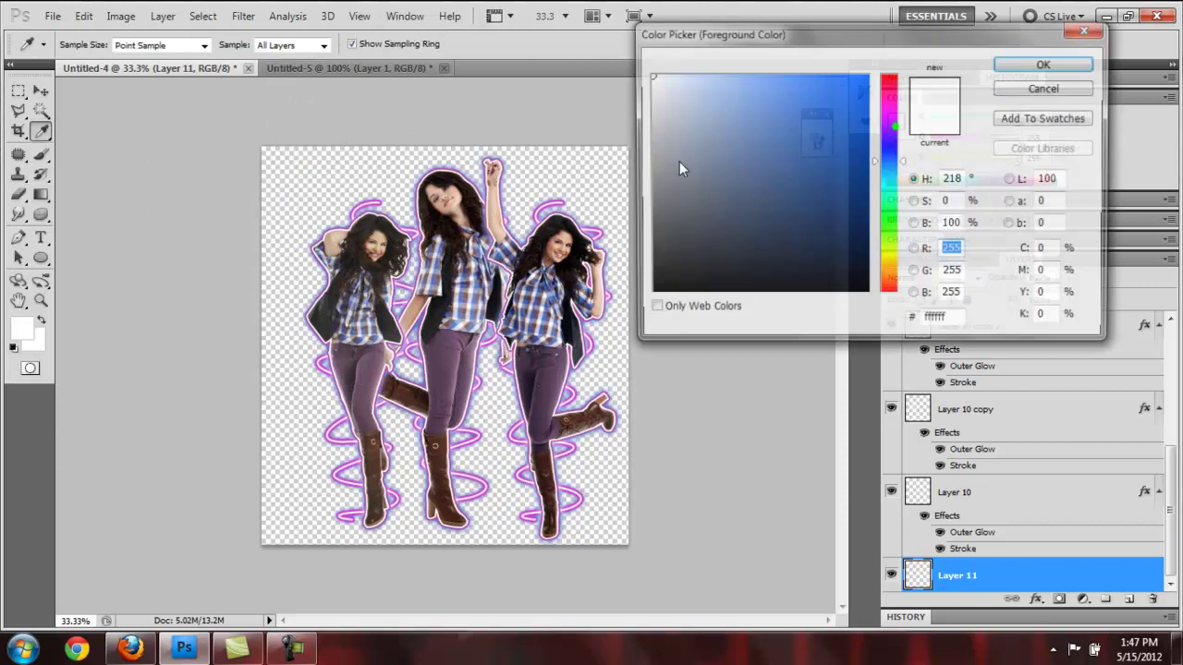
left_click_drag(684, 171, 536, 412)
key("Return")
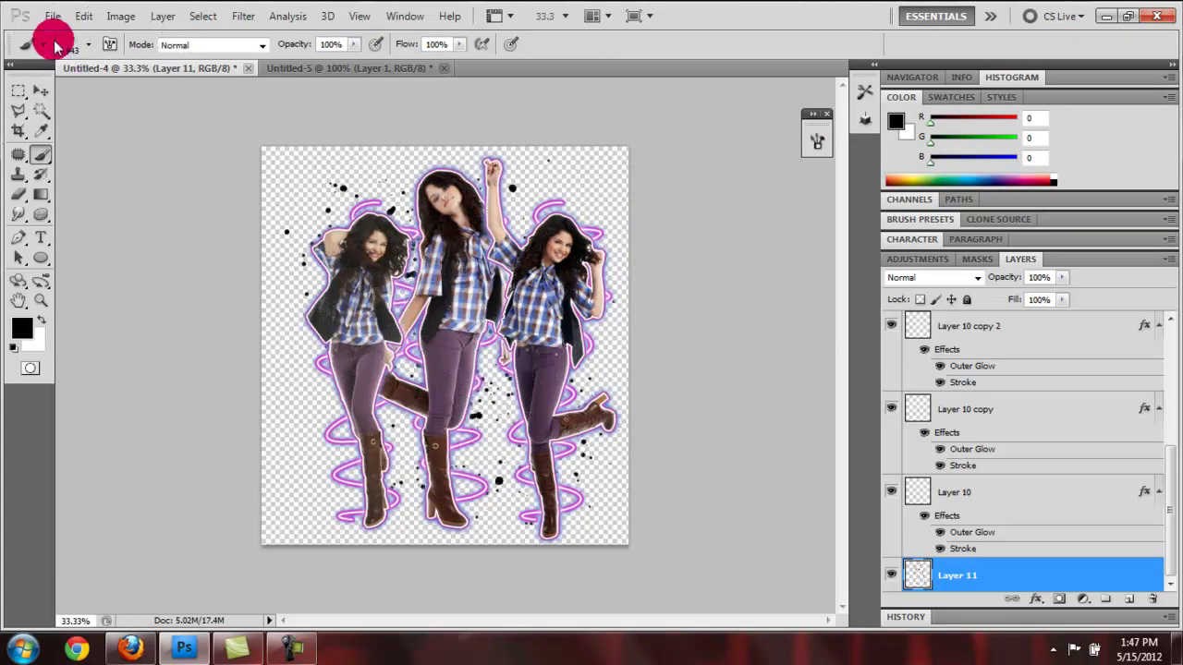
left_click(88, 44)
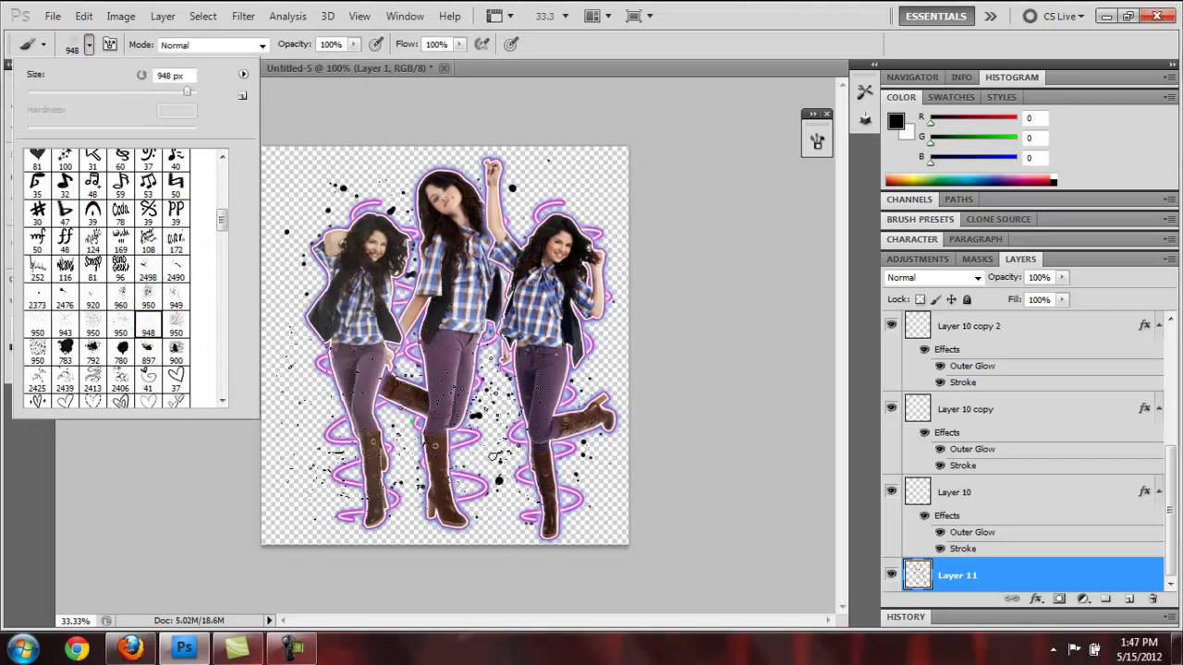
left_click(411, 421)
left_click(486, 268)
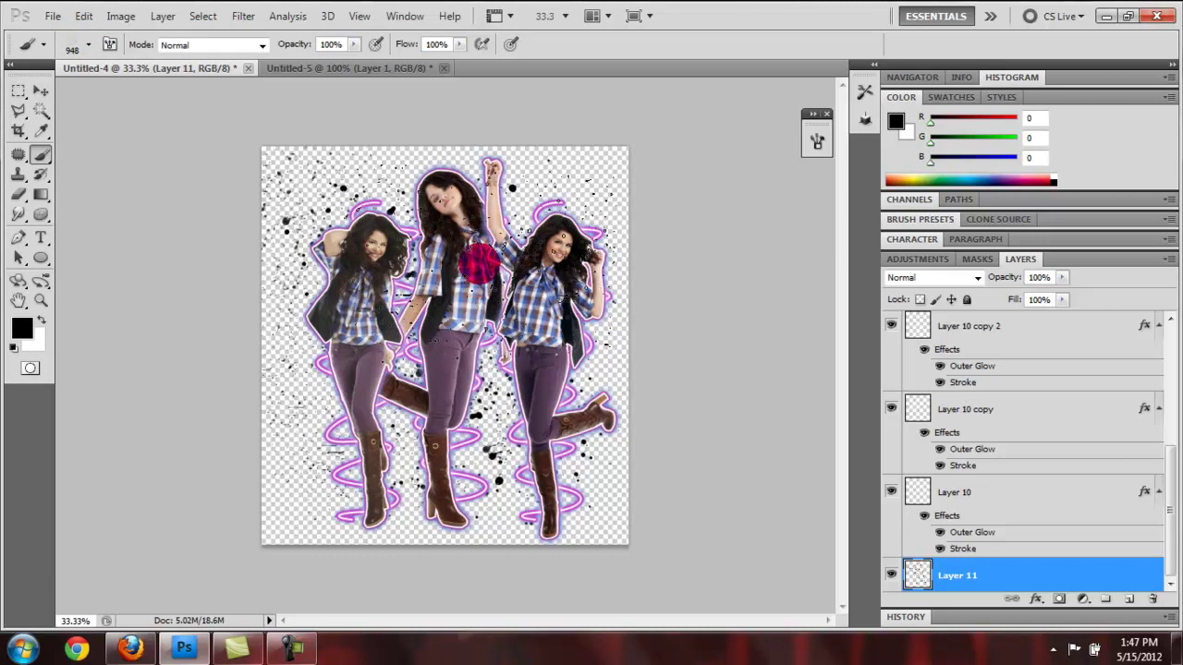
left_click(596, 487)
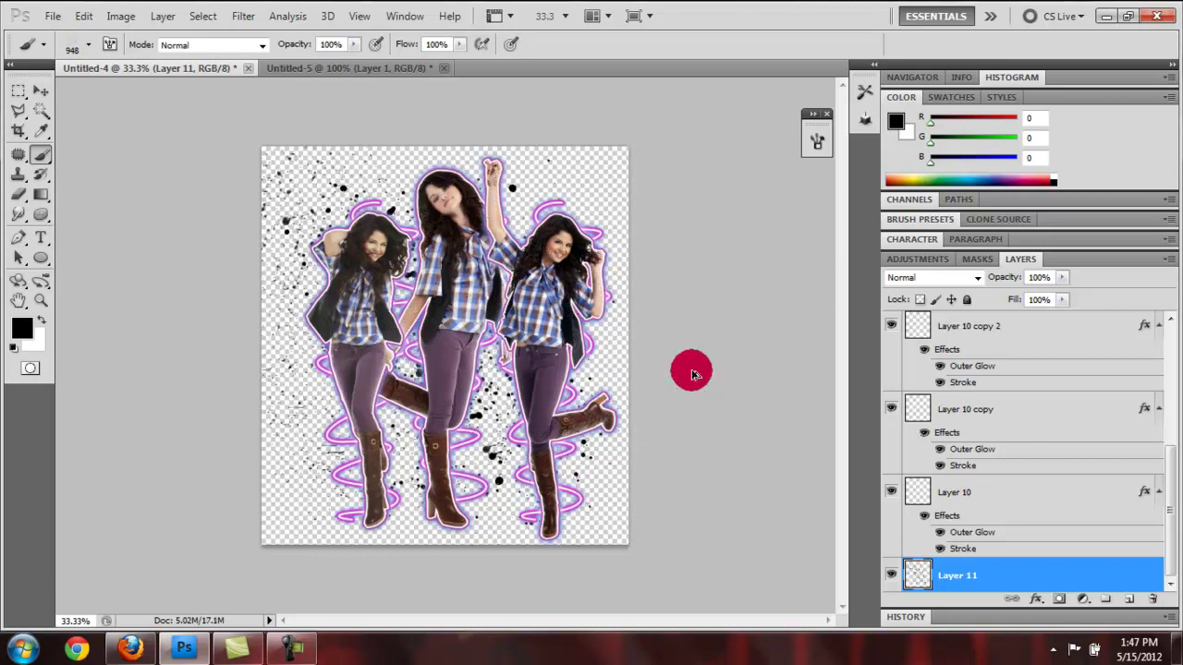
left_click(618, 235)
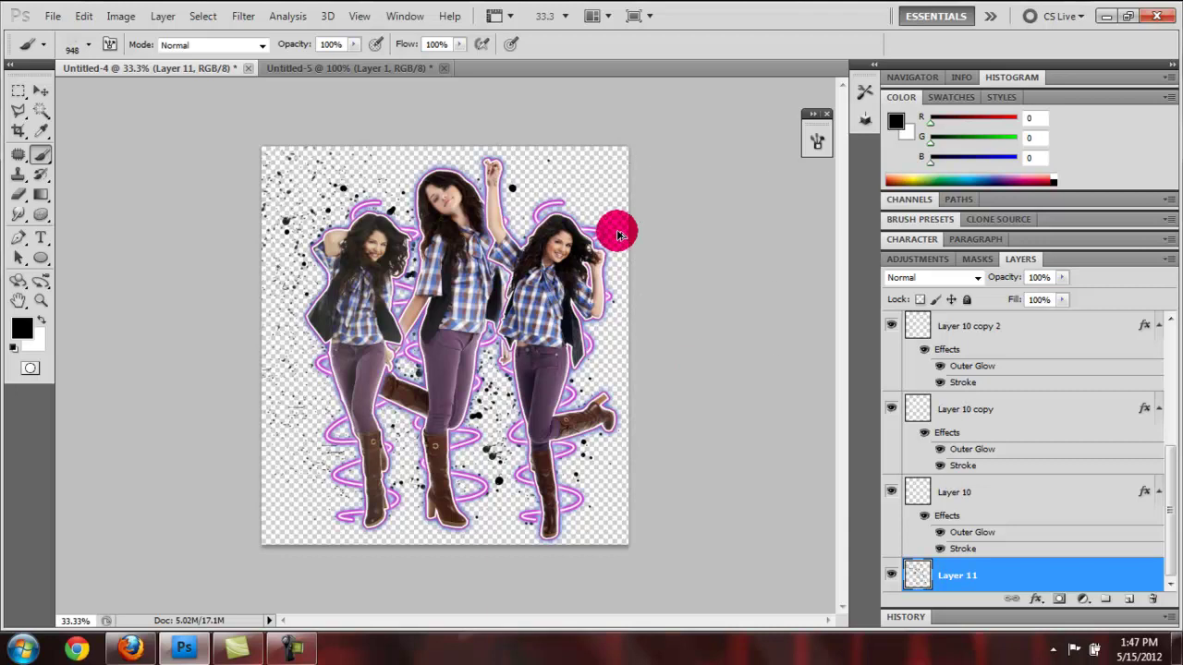
key("z")
key("ctrl+z")
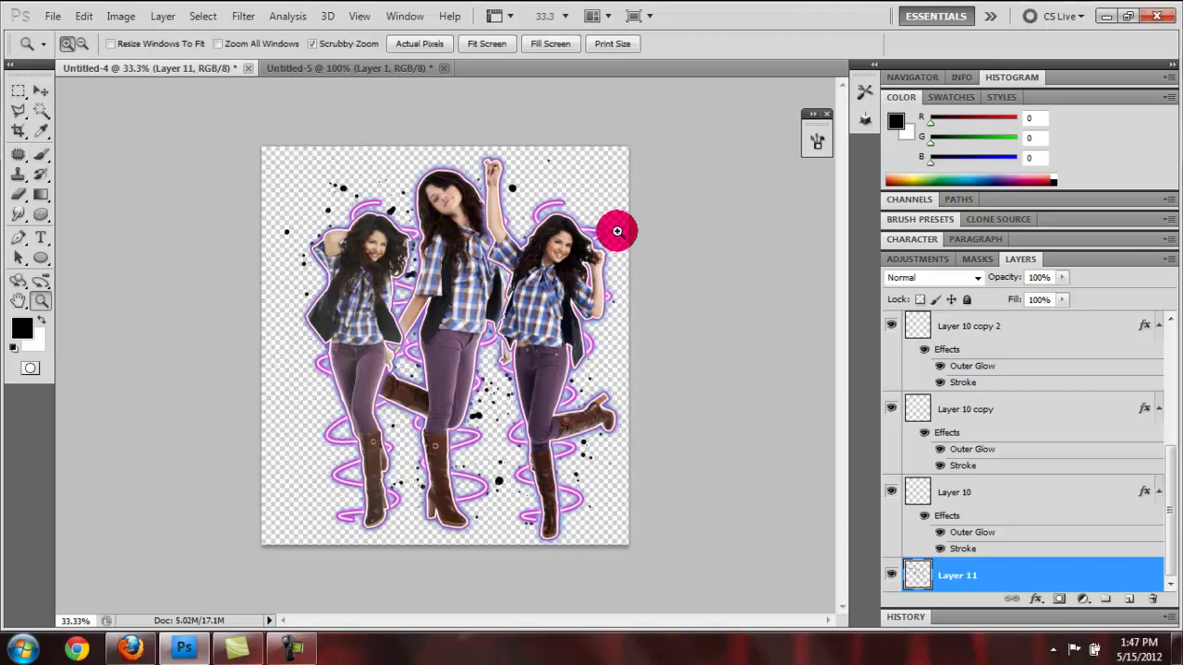
Stamp more black splatter behind the lower and upper parts of the figures on Layer 11 with the 948 px brush.
left_click(41, 155)
left_click(429, 425)
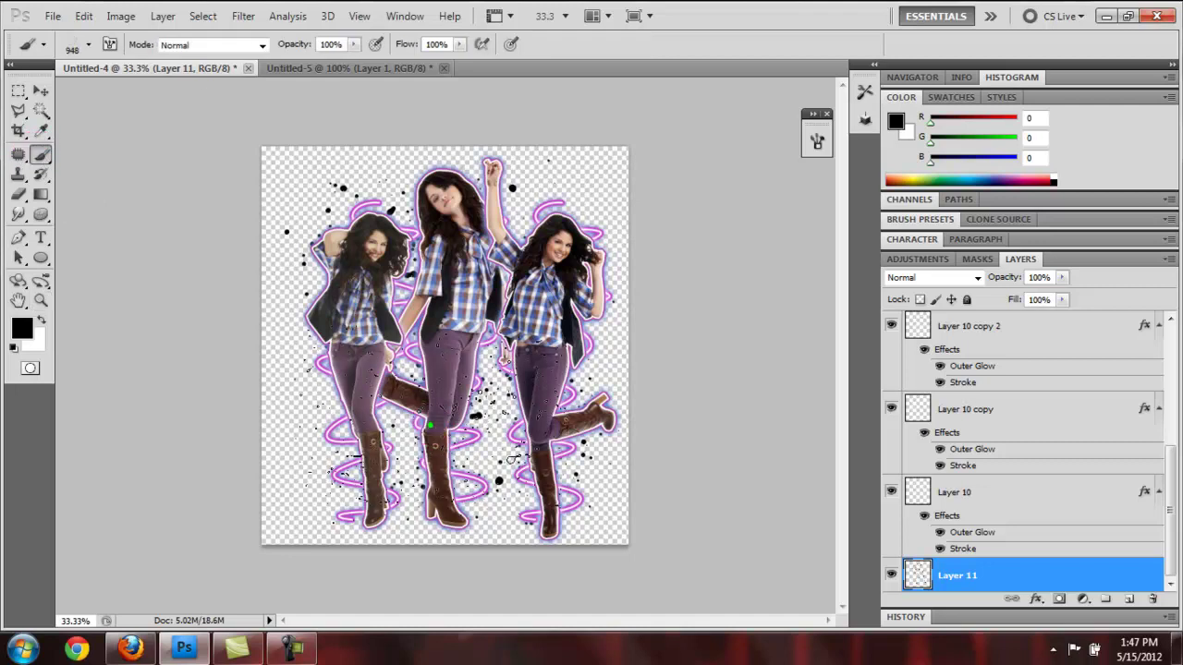
left_click(473, 268)
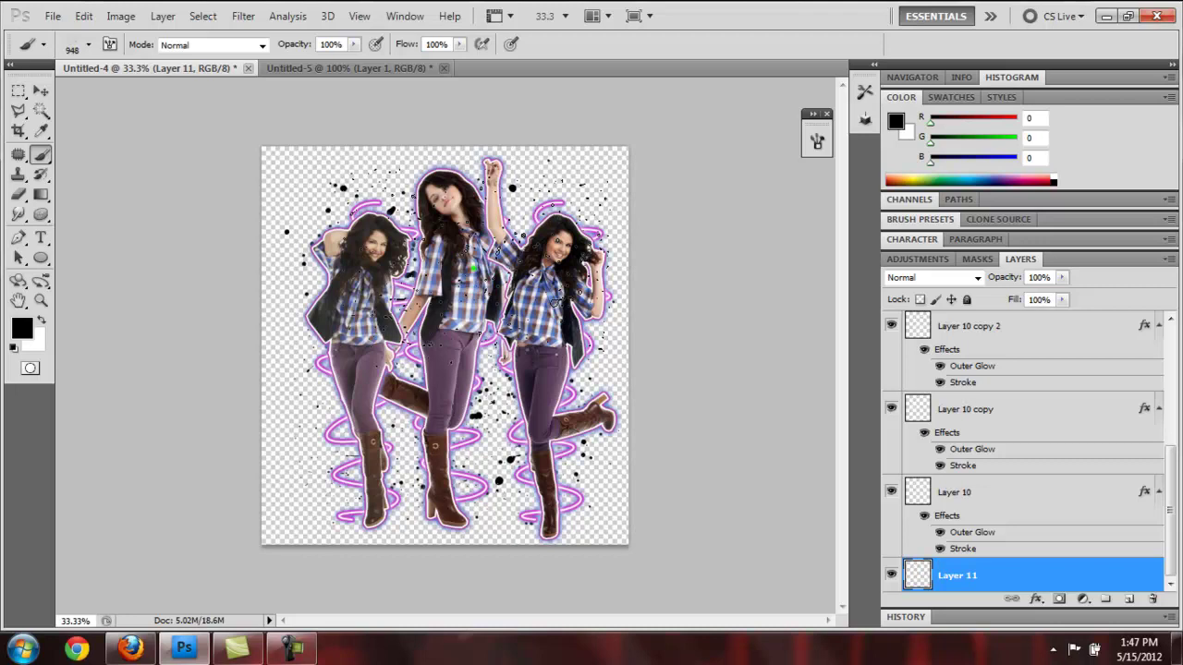
key("ctrl+z")
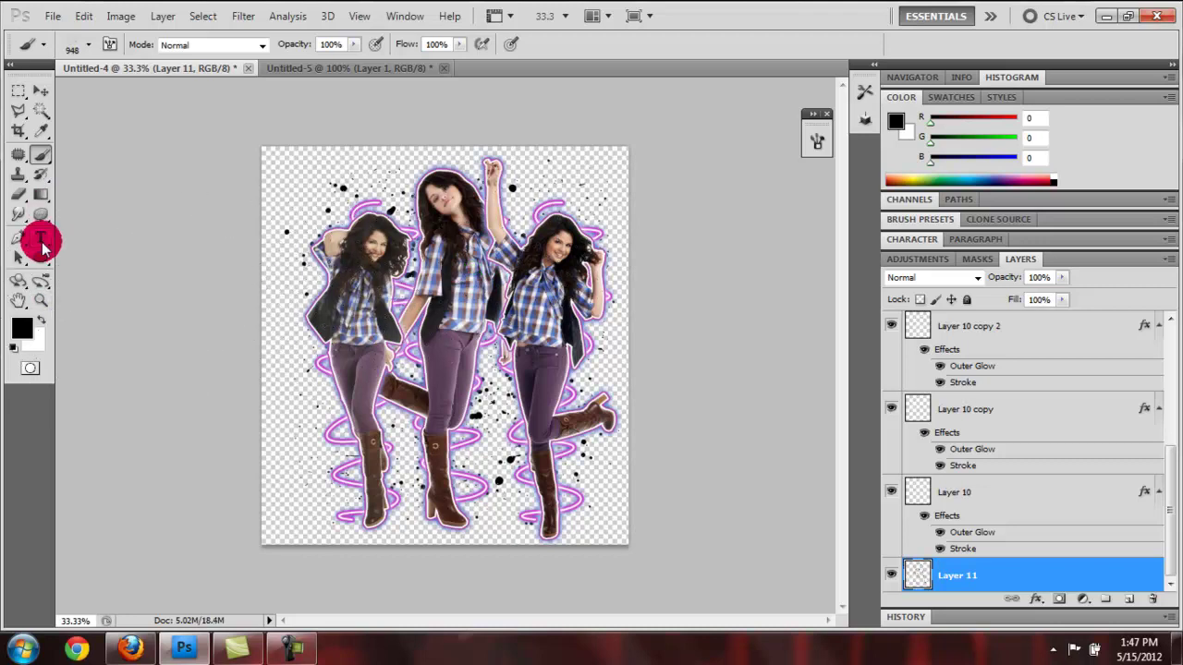
Add the text "selena gomez" in black 170 pt Mandingo across the figures and bring its layer to the front of the stack.
left_click(41, 238)
left_click_drag(474, 417, 601, 420)
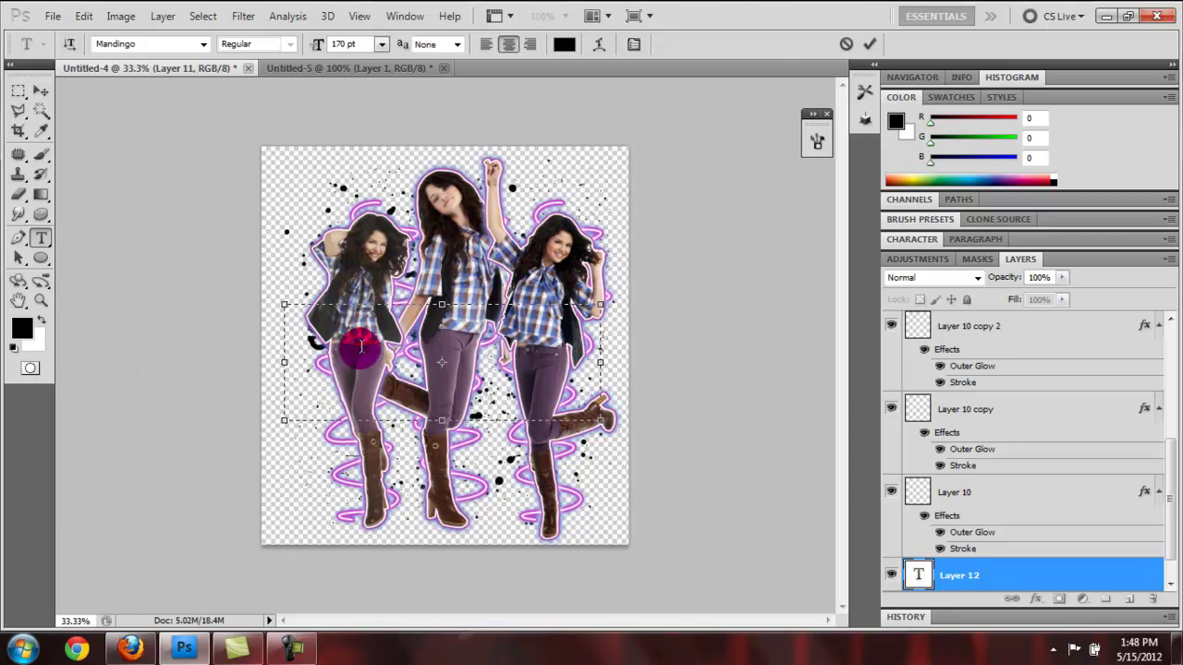
left_click(959, 576)
left_click_drag(959, 577, 1016, 312)
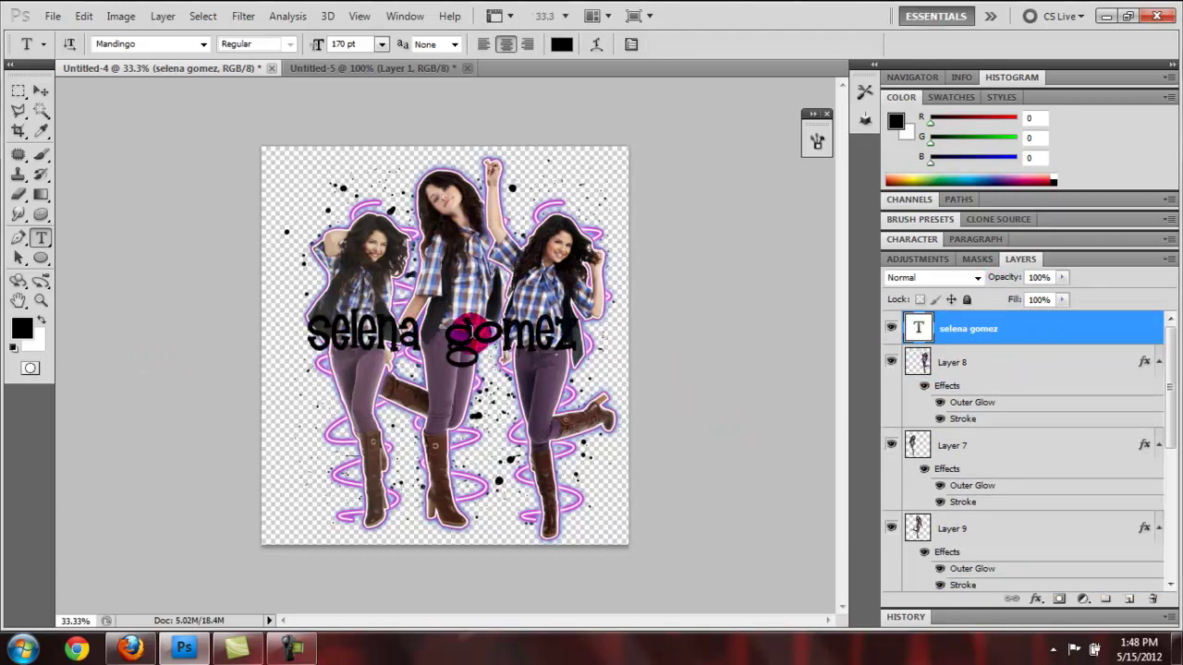
Tilt the "selena gomez" text slightly upward to the right and place it across the figures' thighs.
left_click(470, 337)
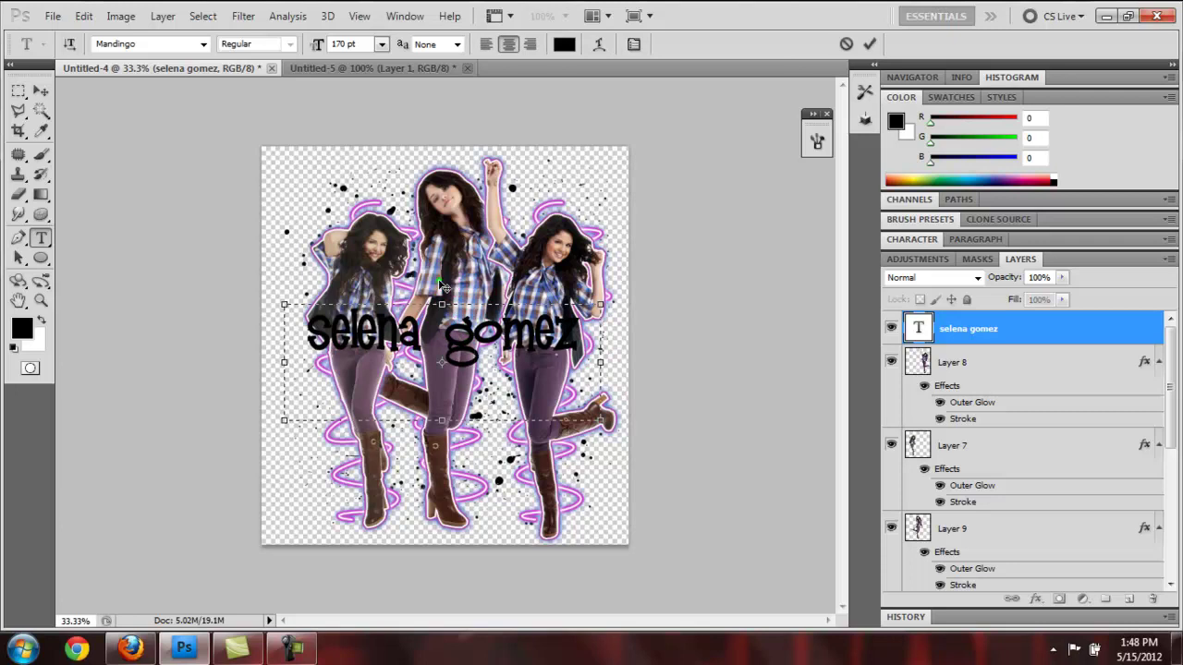
left_click_drag(442, 296, 423, 278)
left_click(41, 92)
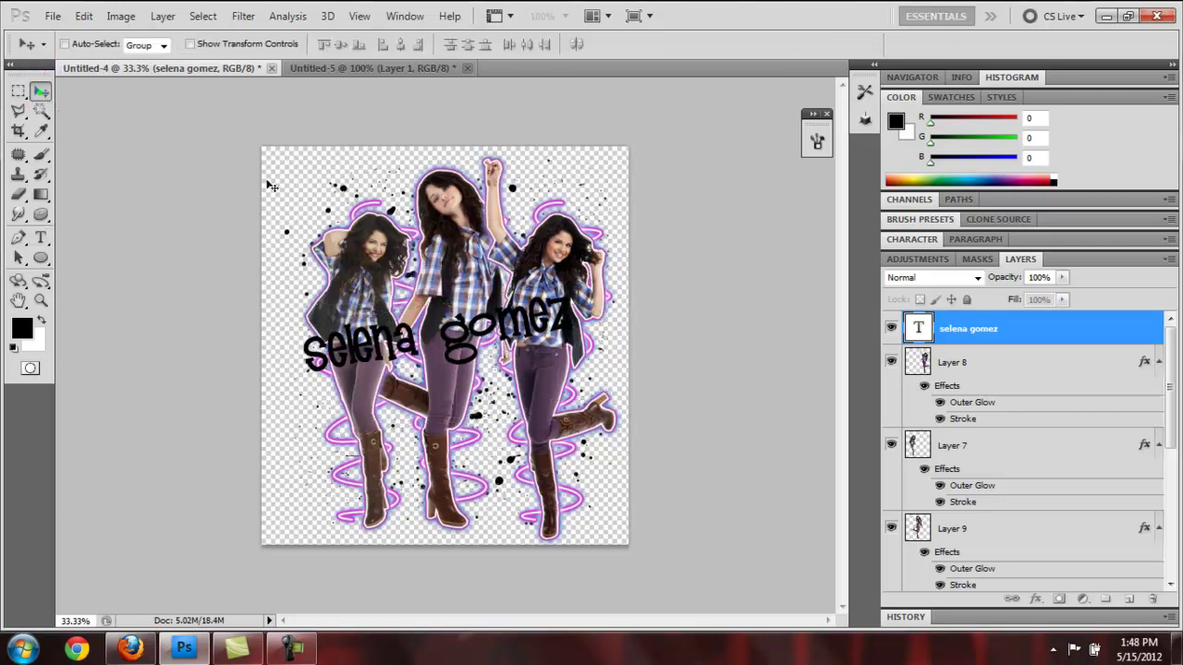
left_click_drag(474, 333, 476, 400)
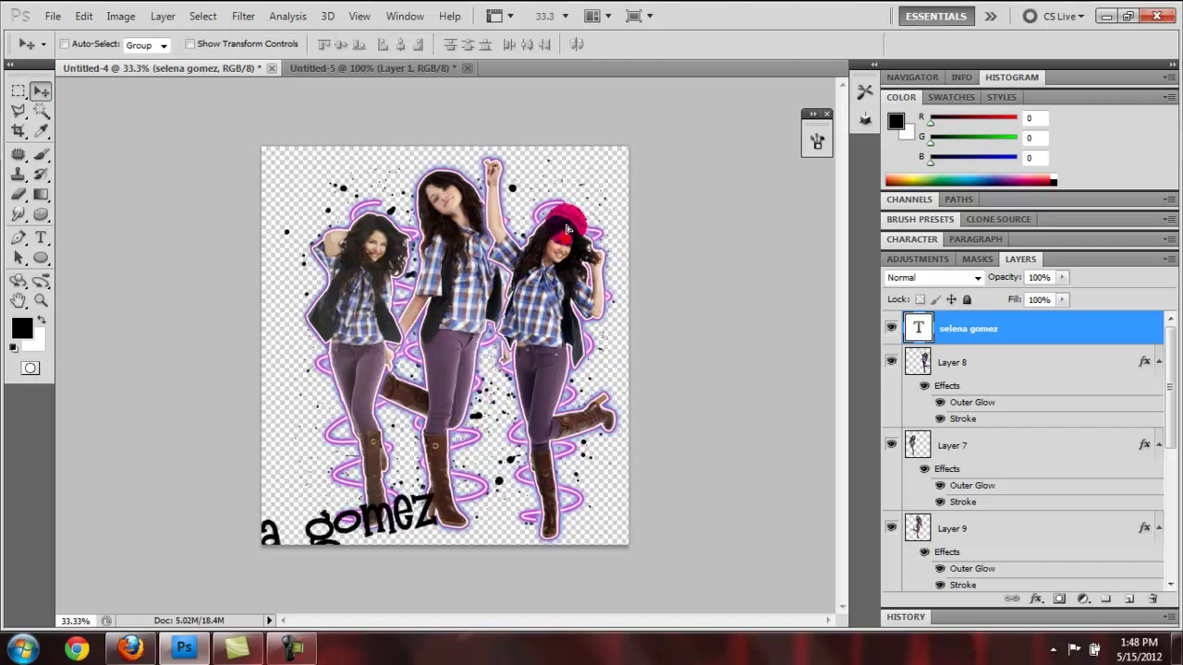
left_click_drag(507, 415, 511, 355)
Apply a Gradient Overlay with the two-tone magenta-pink gradient to the "selena gomez" text.
left_click(977, 328)
right_click(978, 328)
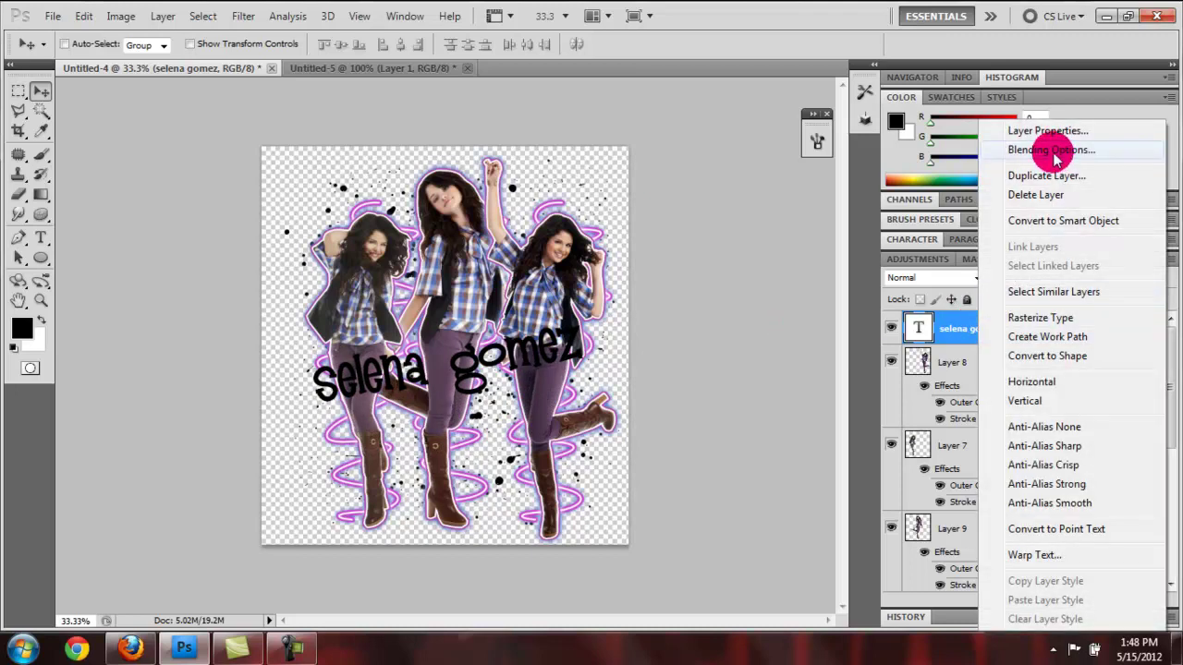
left_click(1054, 154)
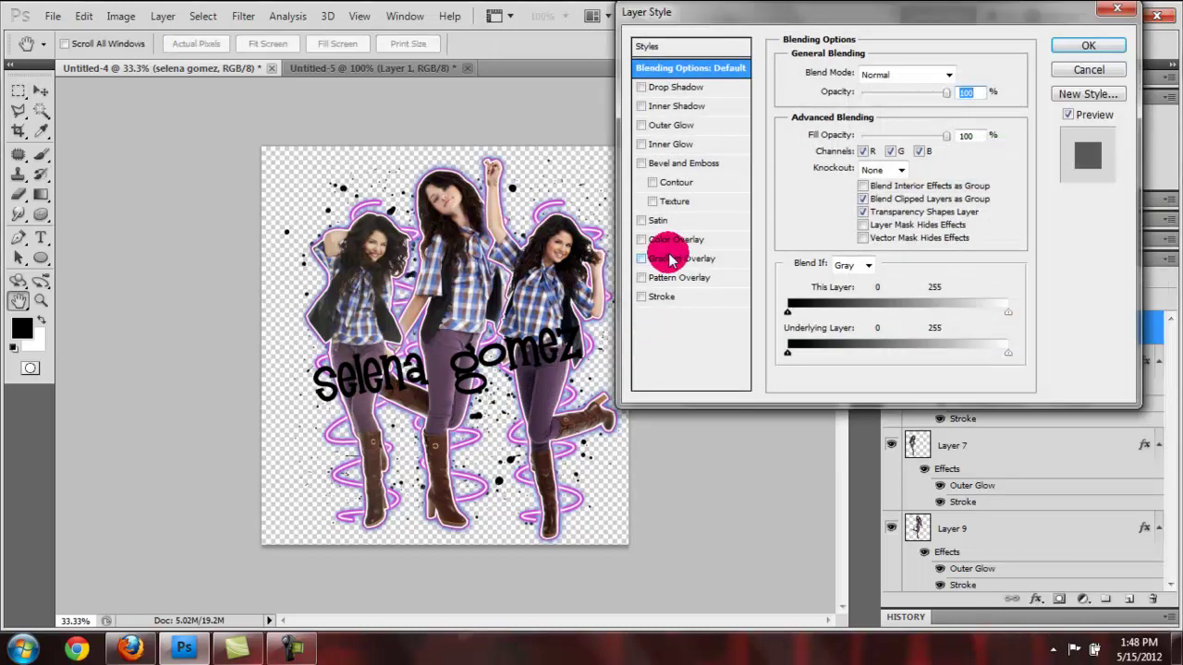
left_click(672, 261)
left_click(909, 100)
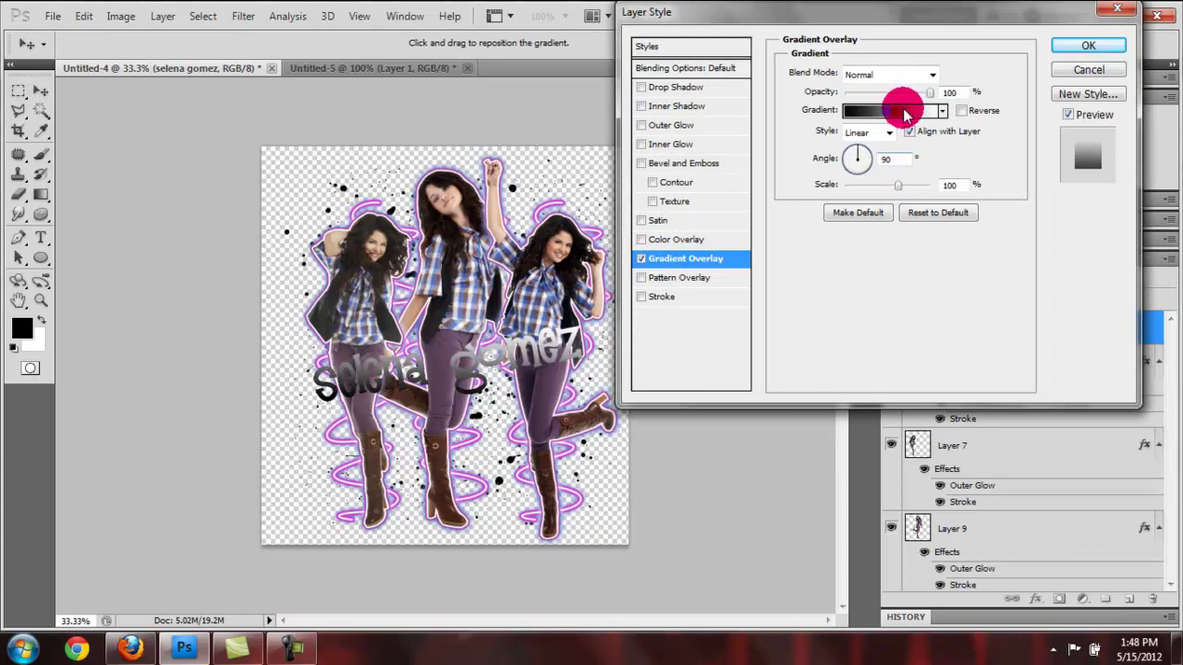
left_click(867, 70)
left_click(964, 49)
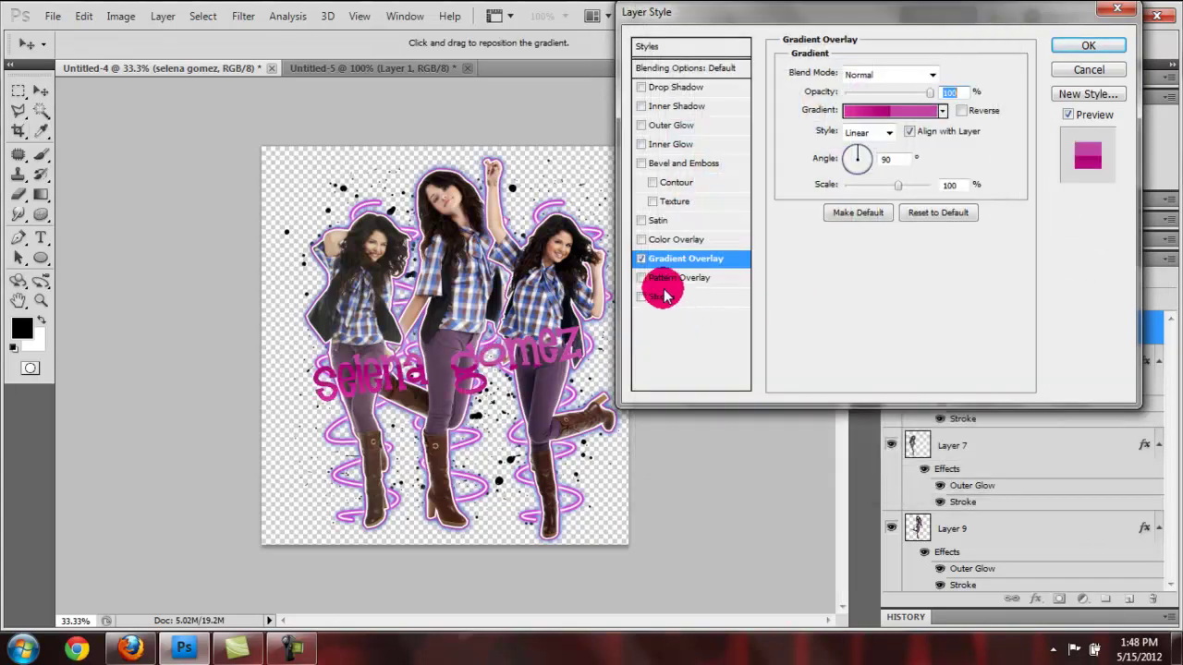
Add a 7 px black outside stroke to the "selena gomez" text and apply the layer style.
left_click(662, 296)
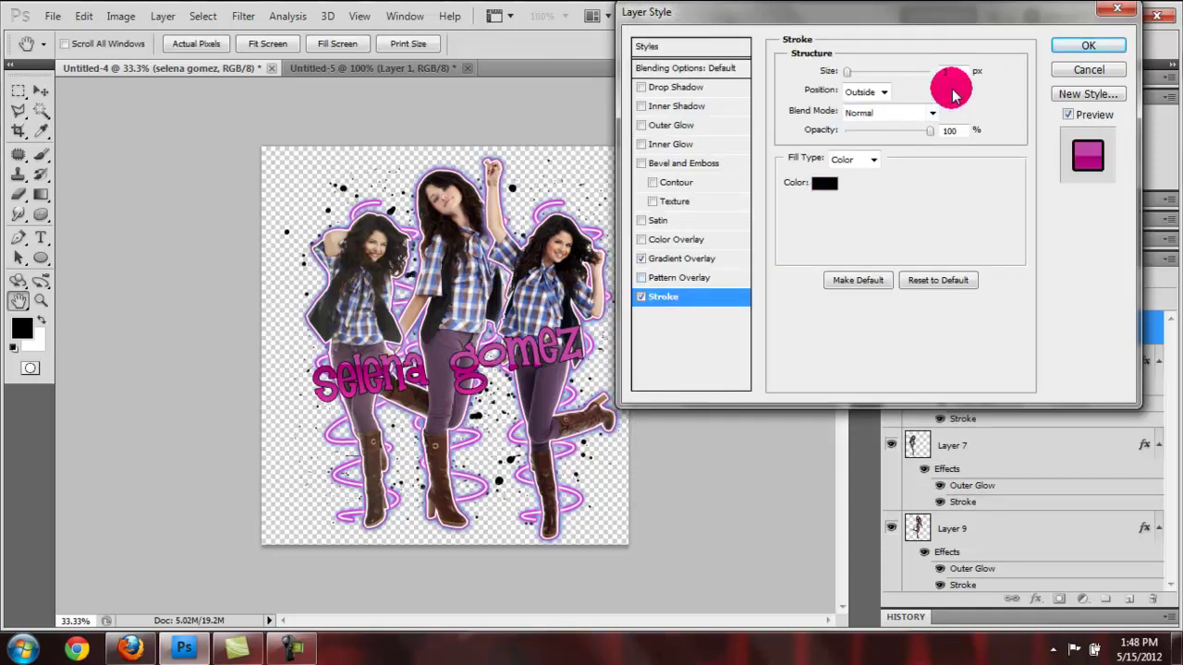
type("7")
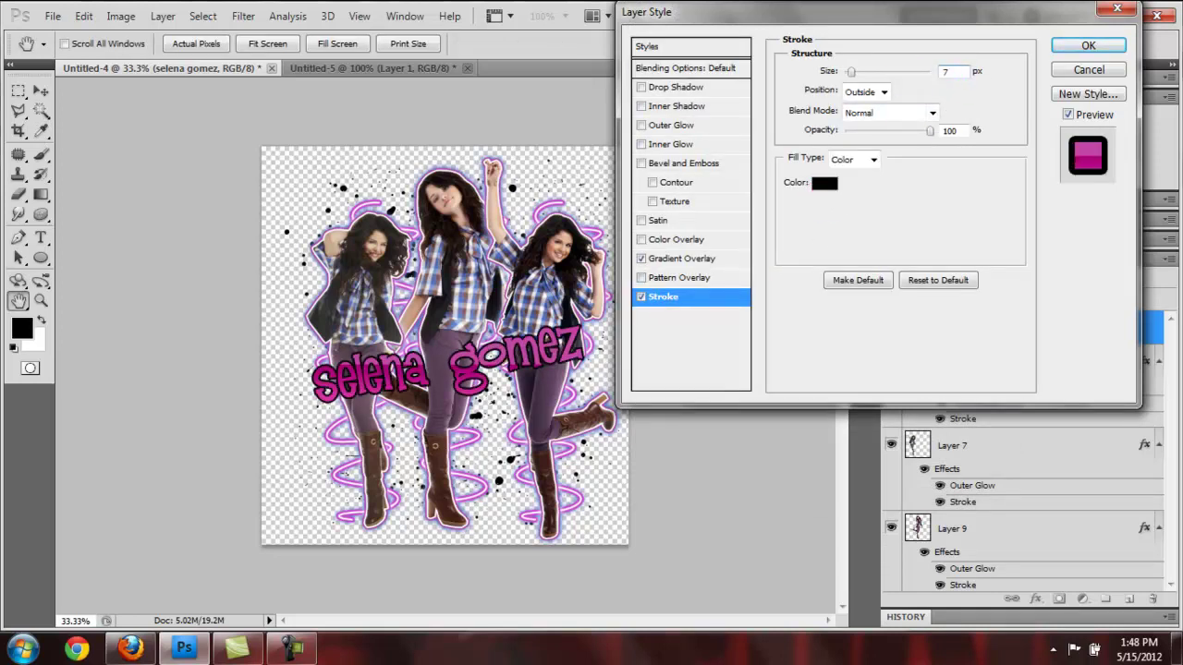
left_click(1085, 46)
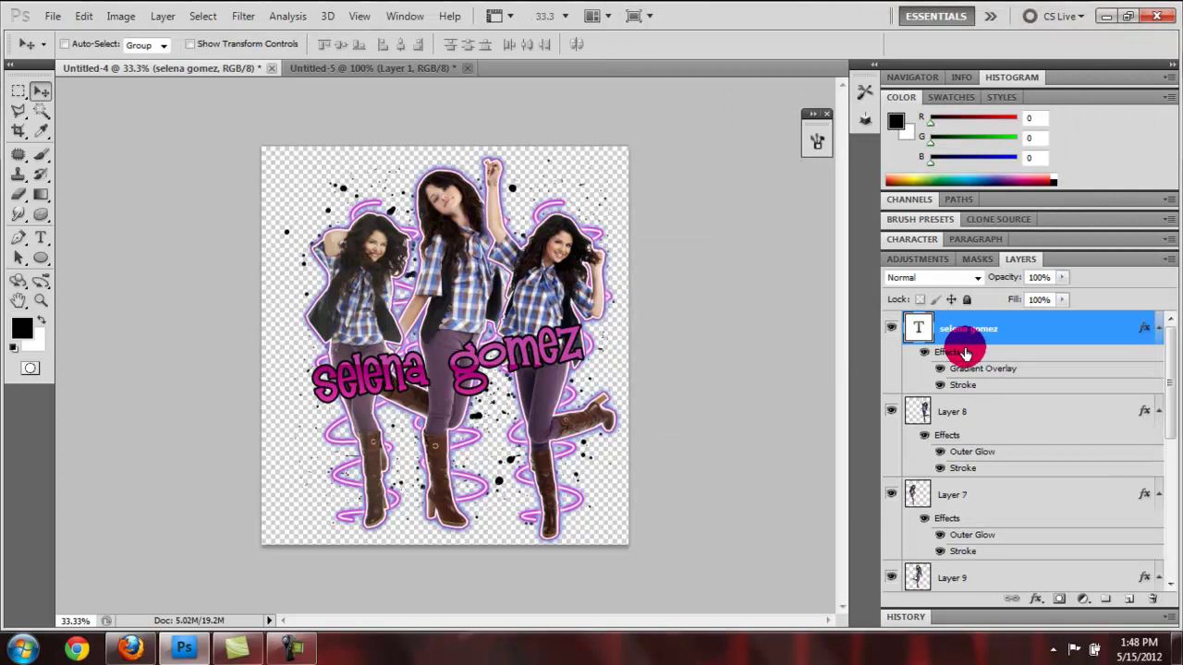
Rasterize the "selena gomez" text and merge it with its effects into a new empty layer beneath it.
right_click(961, 338)
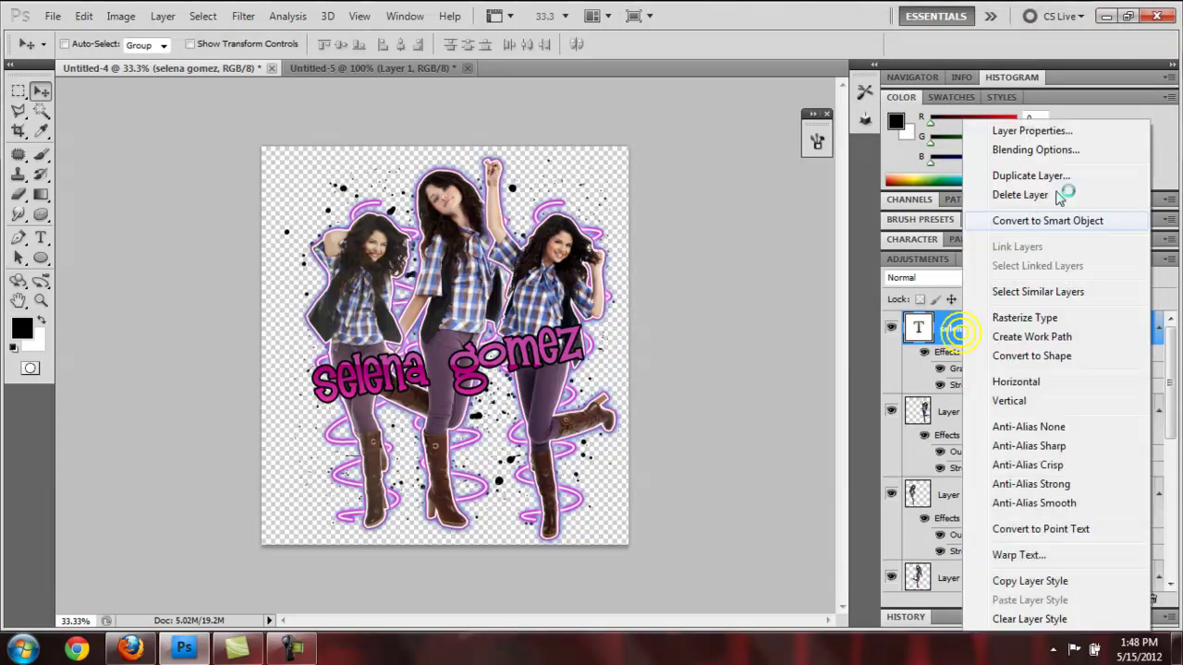
left_click(1023, 318)
left_click(1129, 599)
left_click_drag(970, 324, 967, 397)
right_click(961, 330)
left_click(1026, 573)
Give the merged text layer a Pattern Overlay with the grey textured pattern in Soft Light blend mode.
right_click(968, 341)
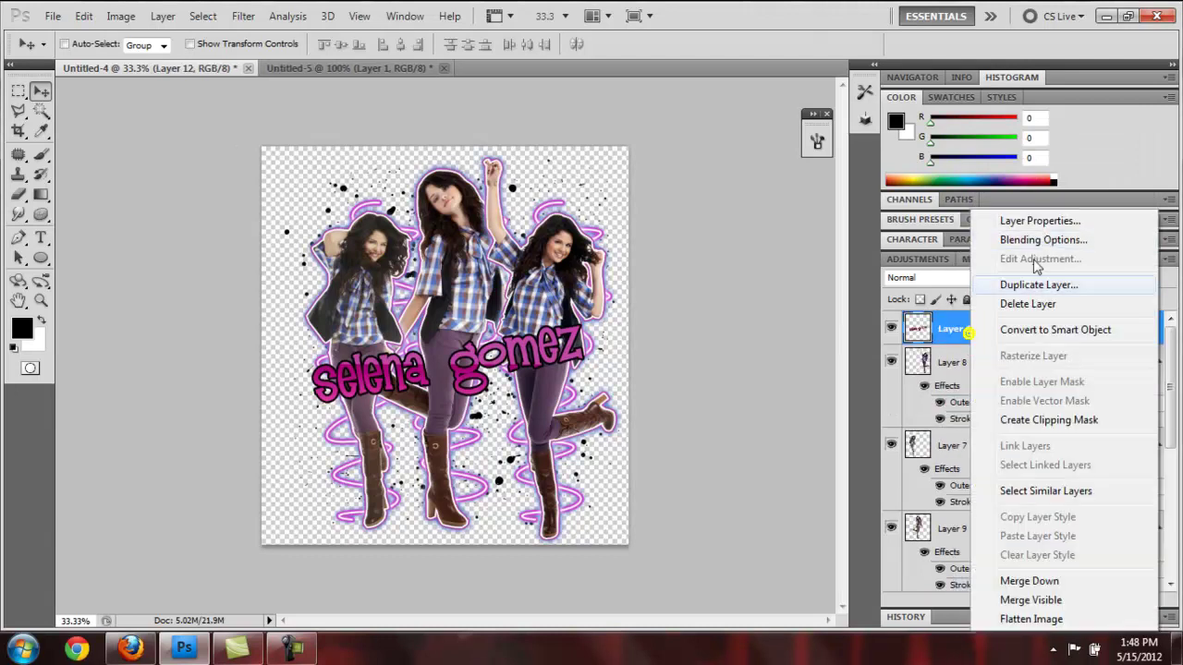
left_click(1009, 239)
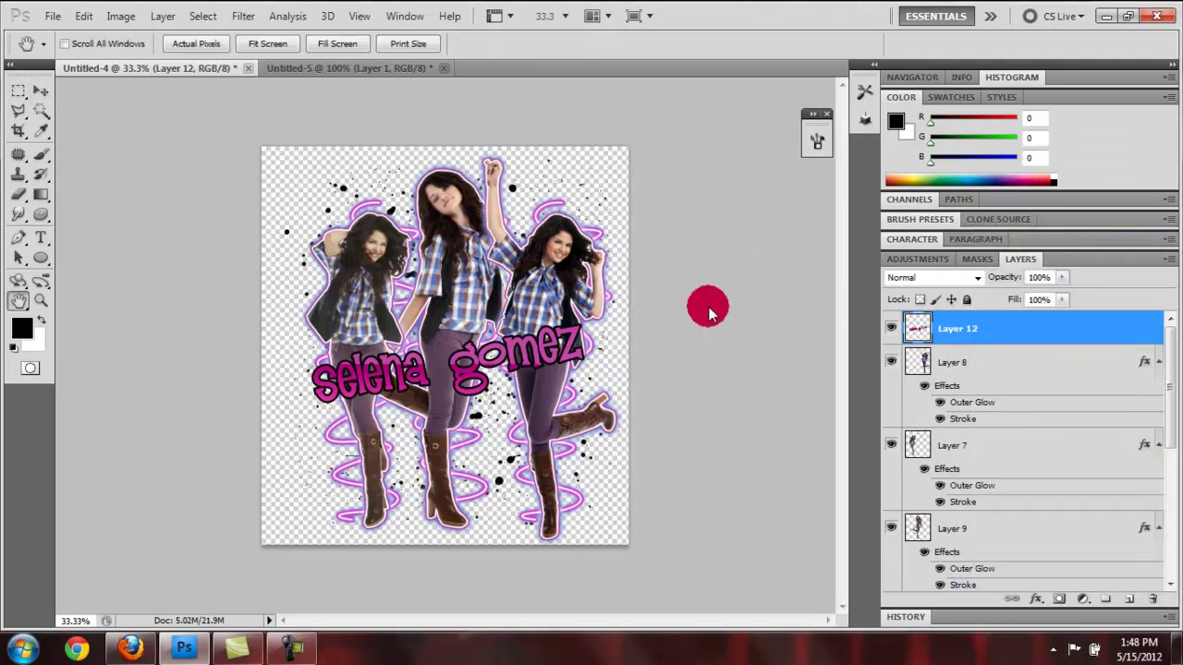
left_click(690, 280)
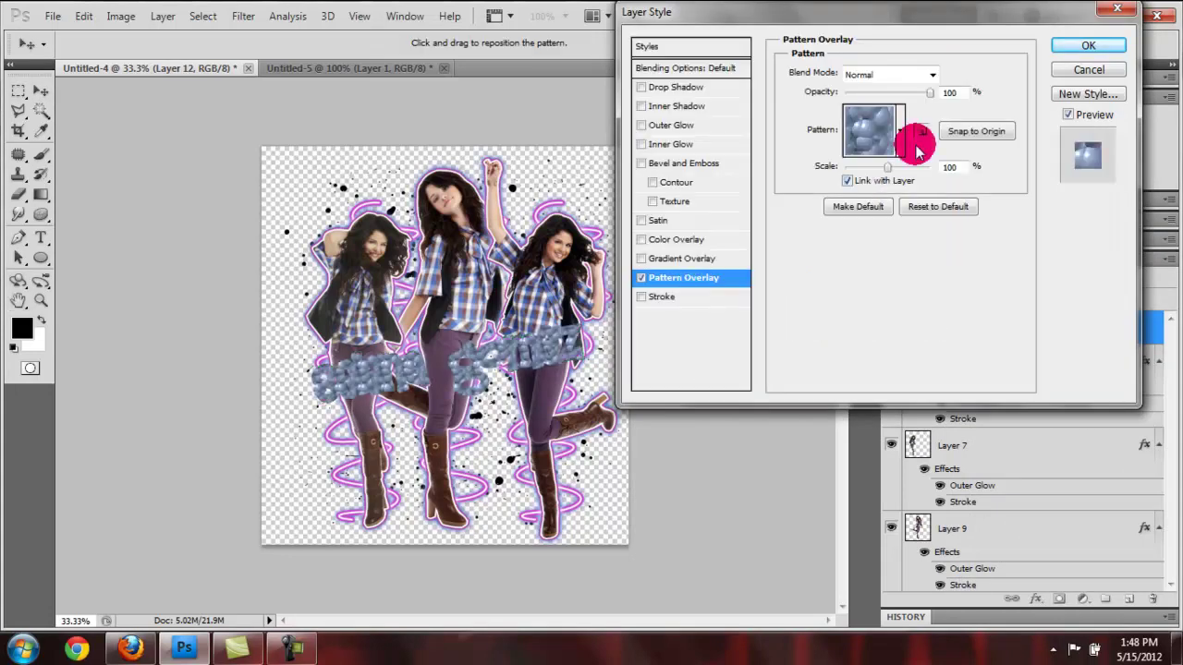
left_click(882, 128)
left_click(852, 196)
left_click(888, 74)
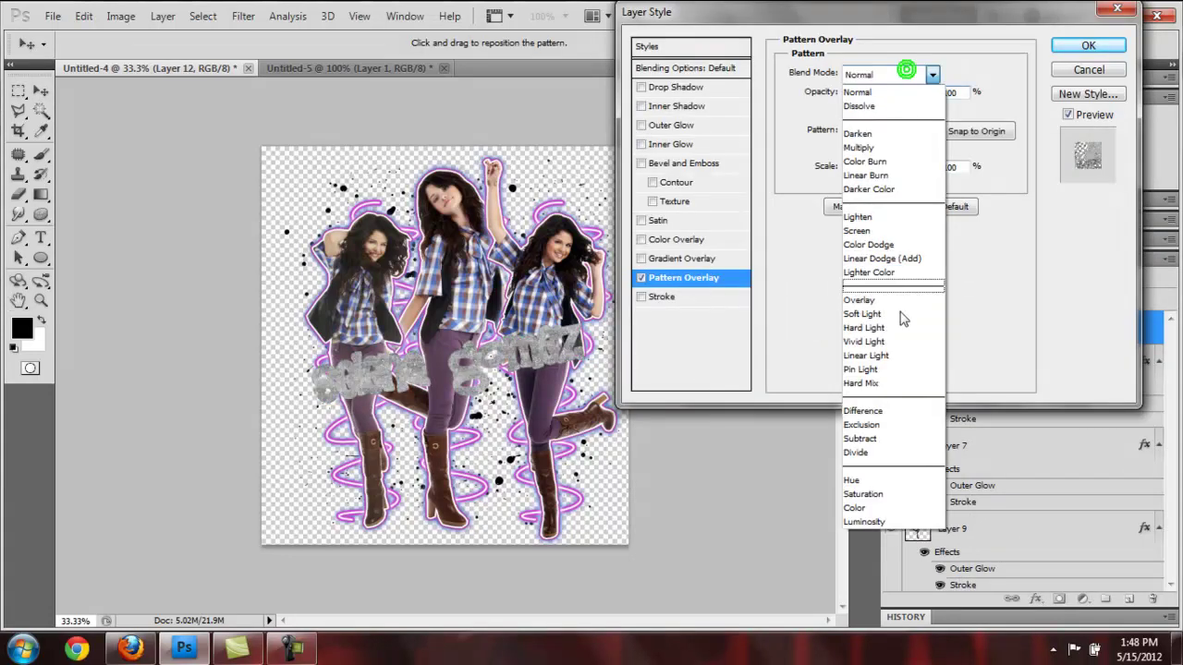
left_click(890, 314)
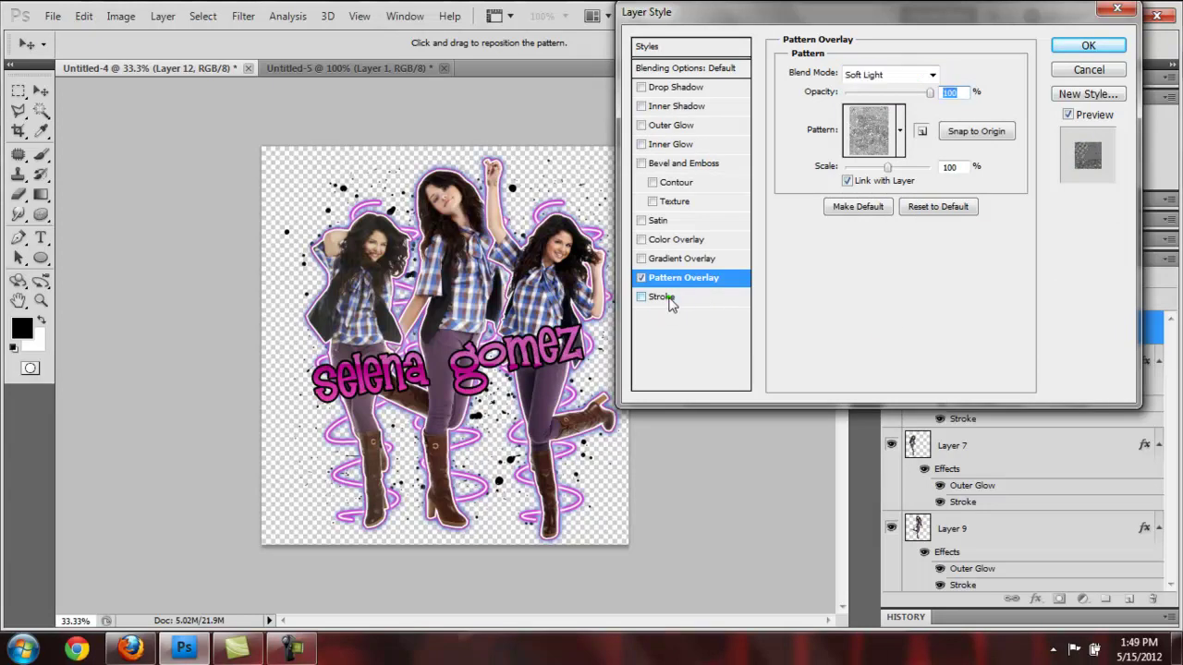
Add a stroke filled with the black-and-white diagonal step pattern to the text on Layer 12 and apply the style.
left_click(666, 296)
left_click(869, 159)
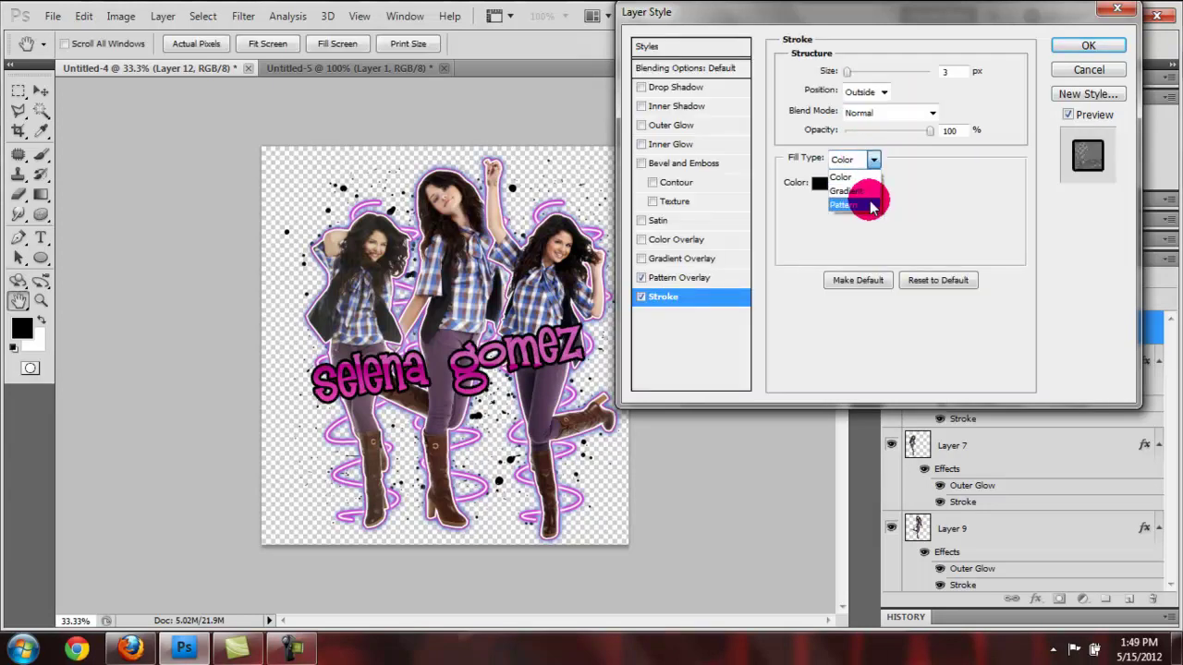
left_click(861, 205)
left_click(860, 208)
left_click(873, 255)
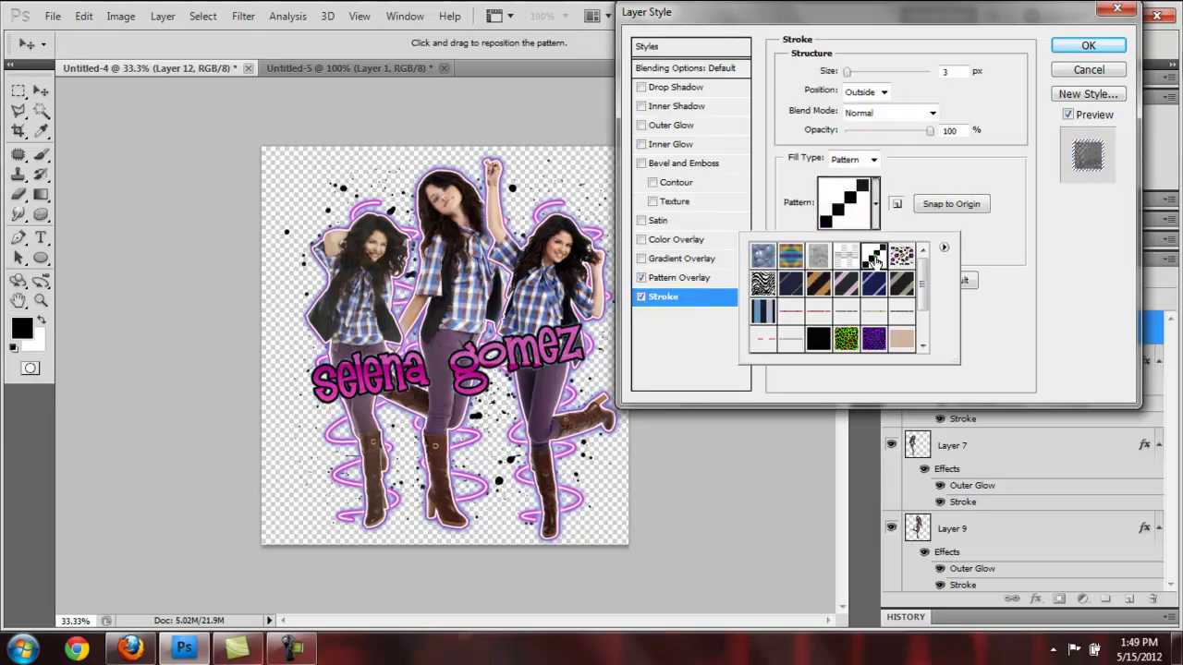
left_click(942, 71)
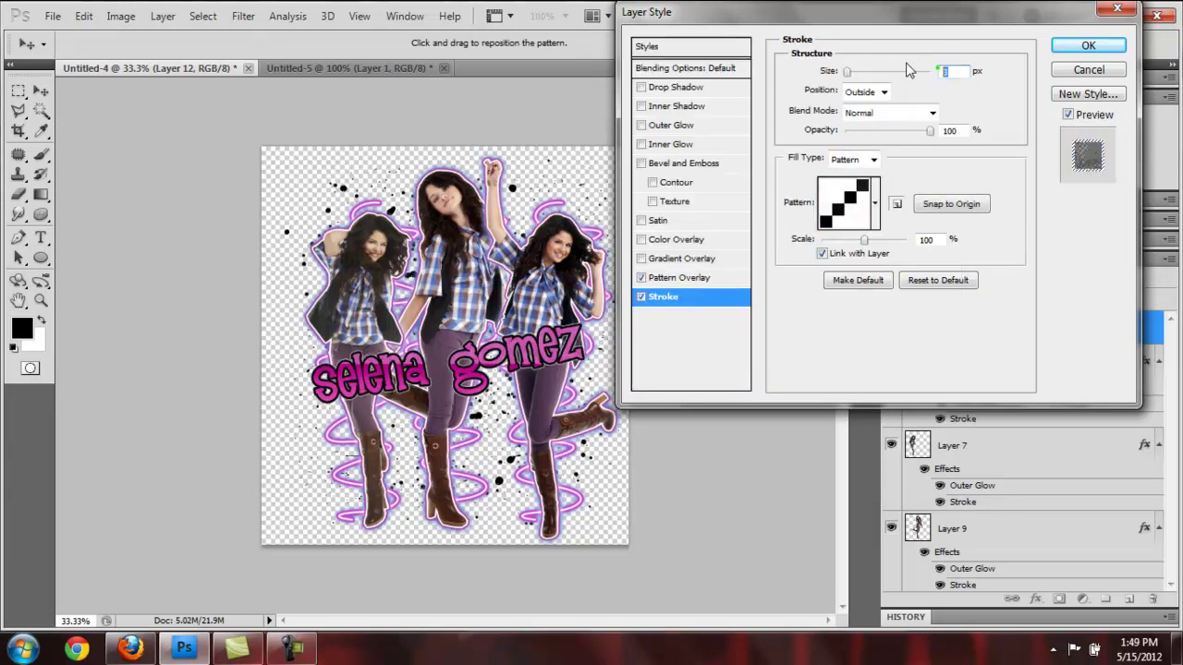
left_click(1088, 45)
Create a new empty layer beneath Layer 12 and merge the styled text down into it.
left_click(1129, 599)
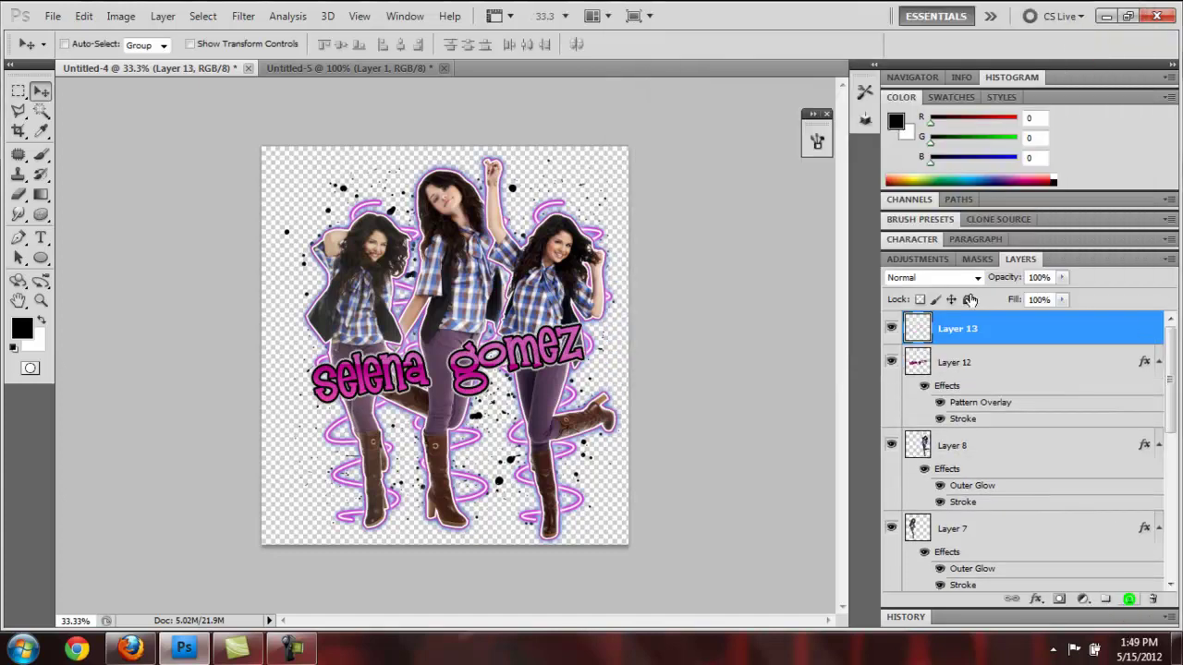
left_click_drag(957, 328, 965, 406)
left_click(952, 330)
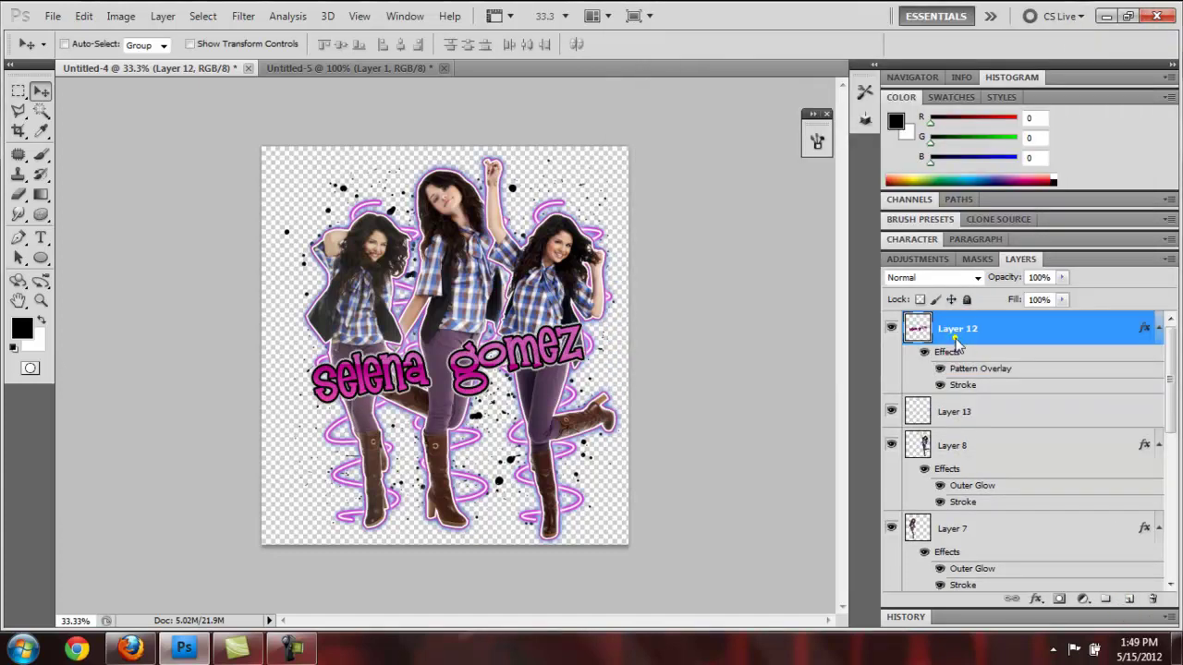
right_click(957, 330)
left_click(1010, 580)
Add a 7 px outside stroke to the title on Layer 13, using a blue sampled from the middle figure's plaid shirt.
right_click(966, 330)
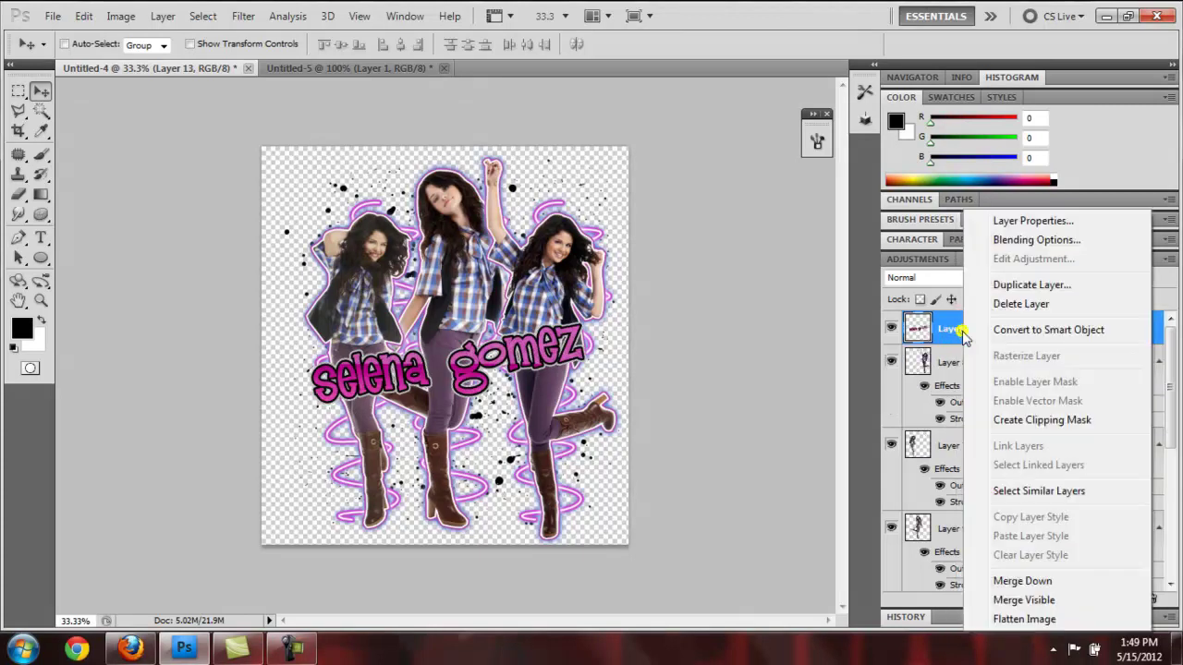
left_click(1010, 242)
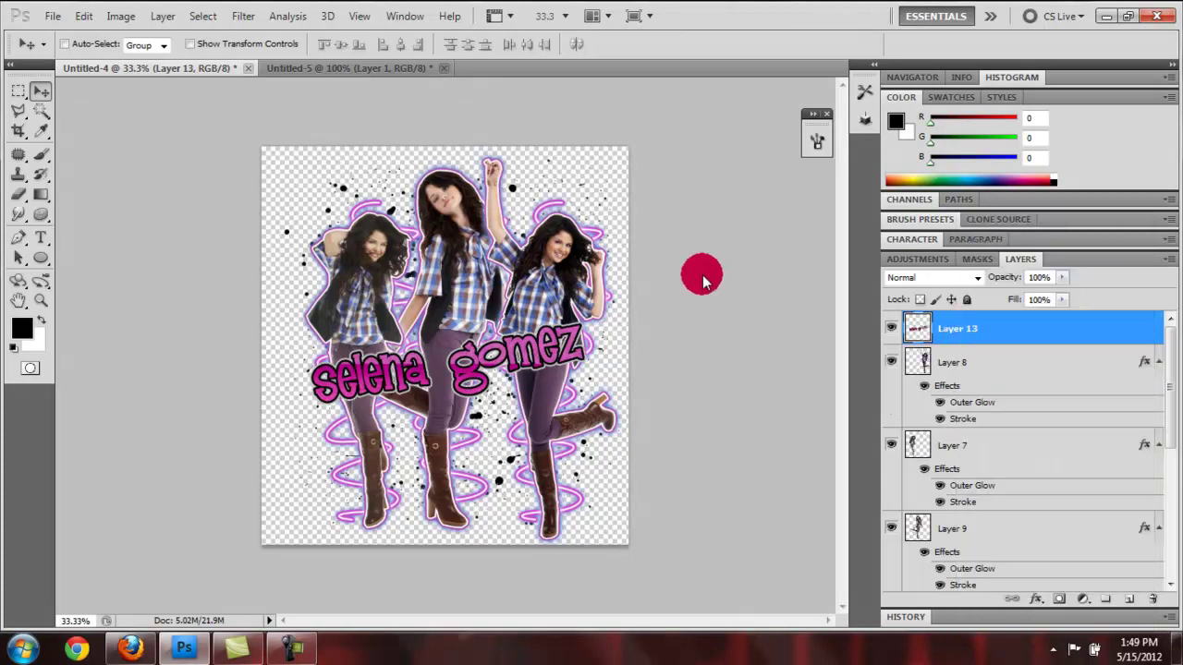
left_click(659, 296)
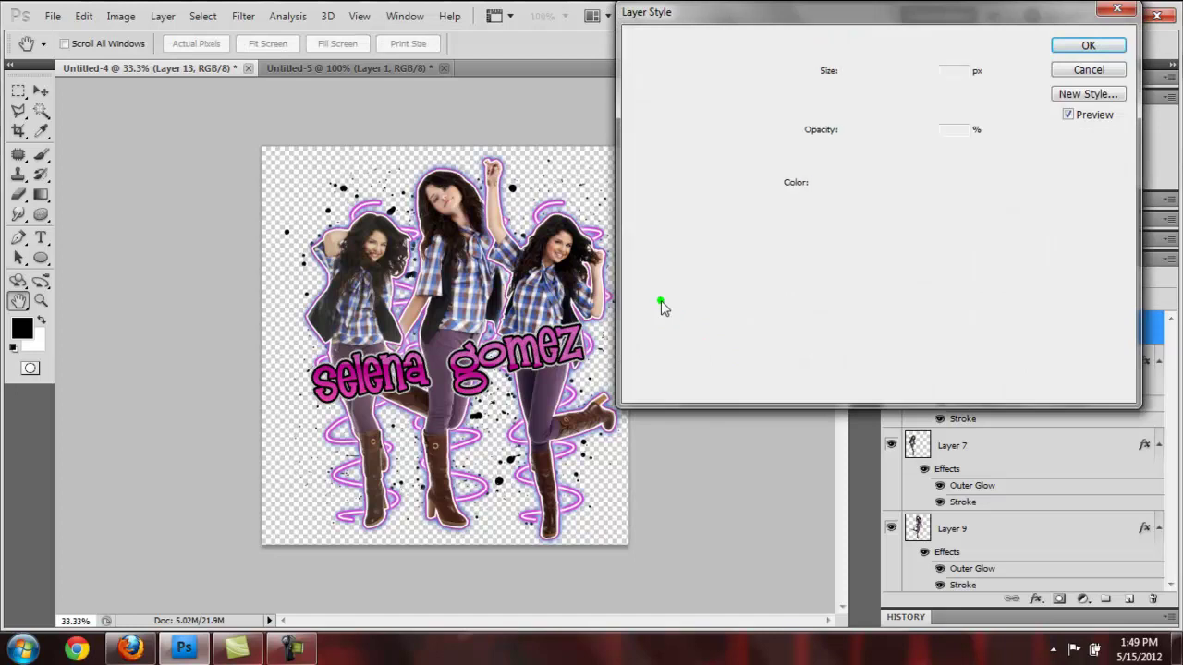
left_click(824, 182)
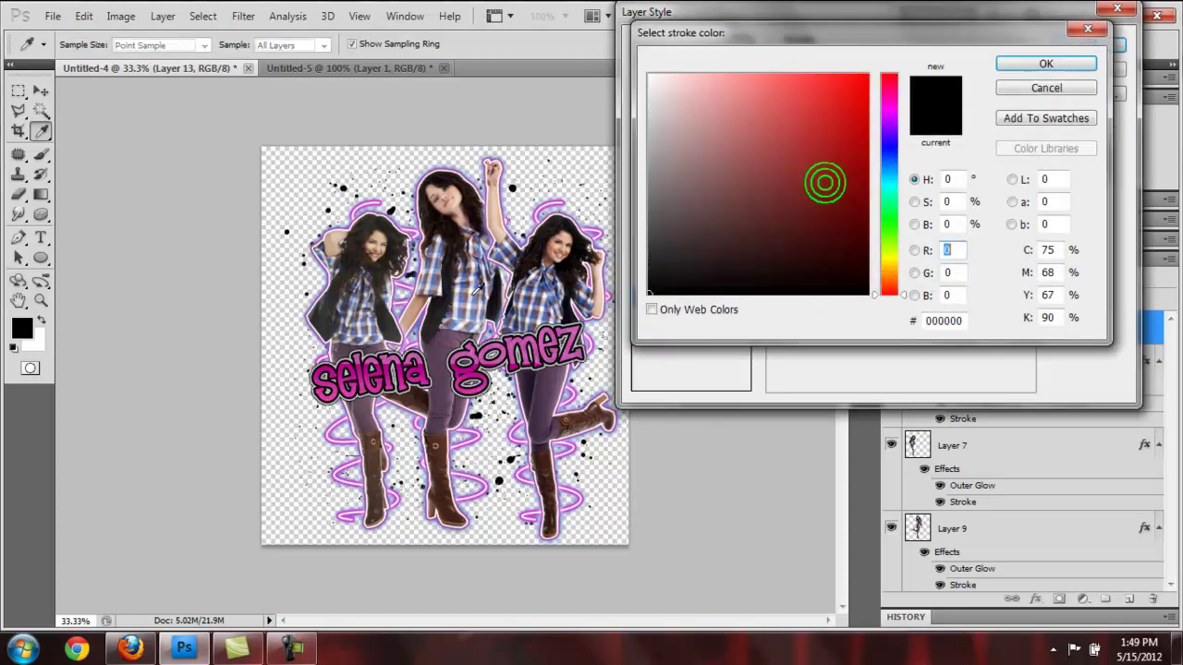
left_click(466, 294)
key("Return")
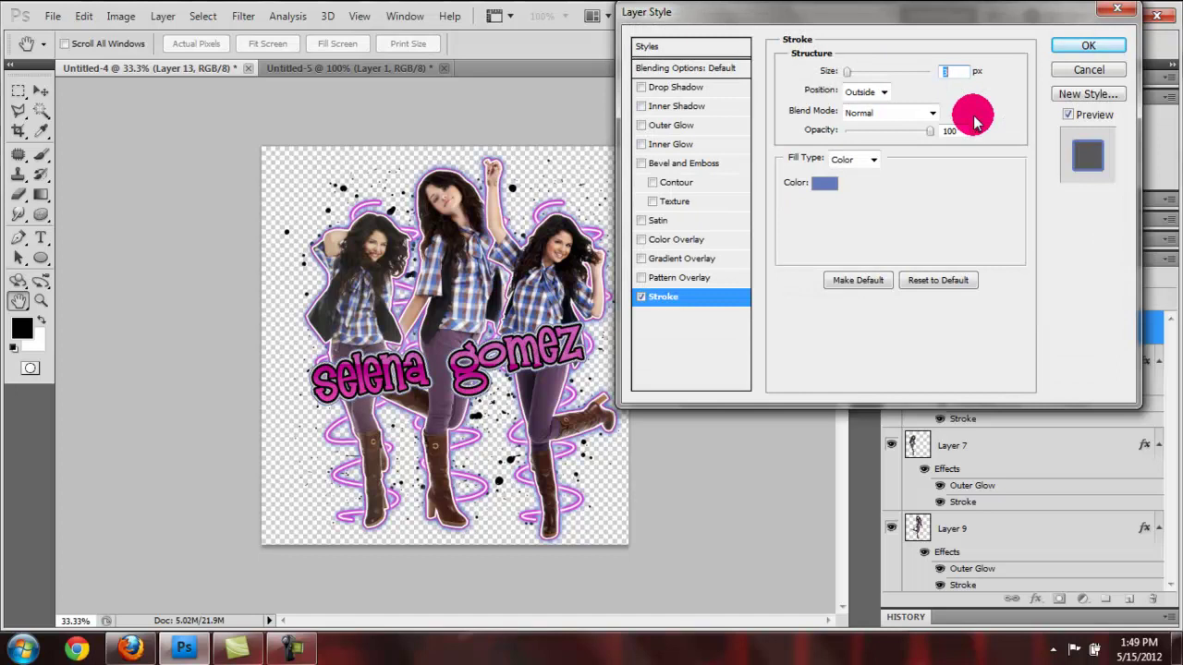
type("7")
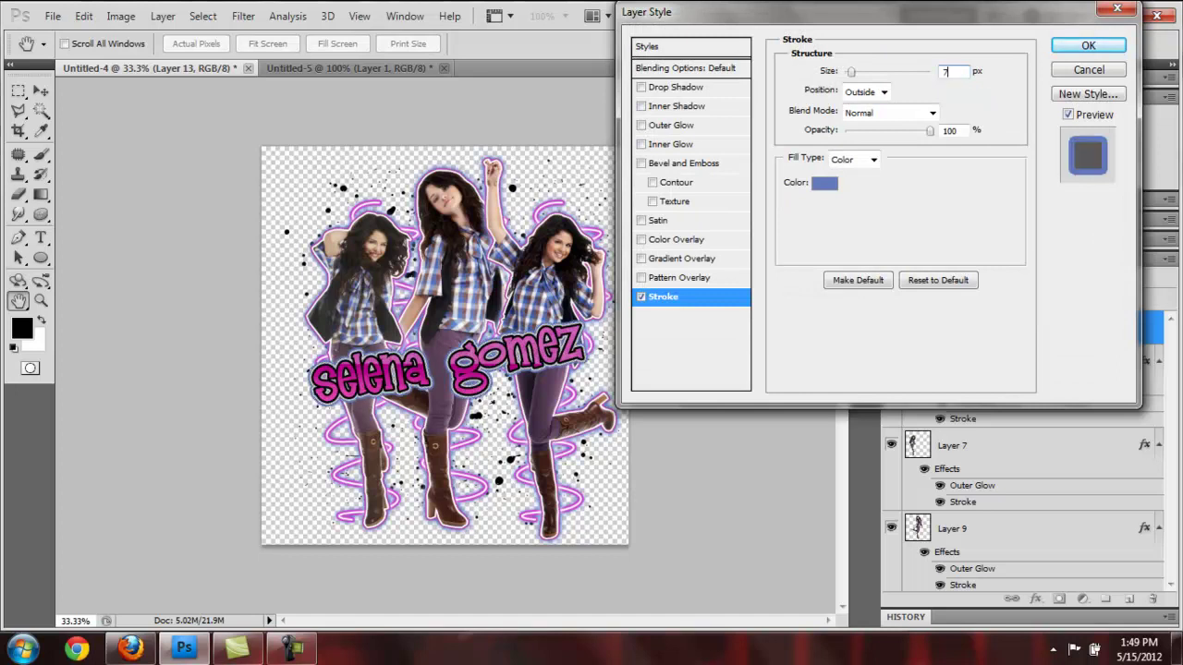
key("Return")
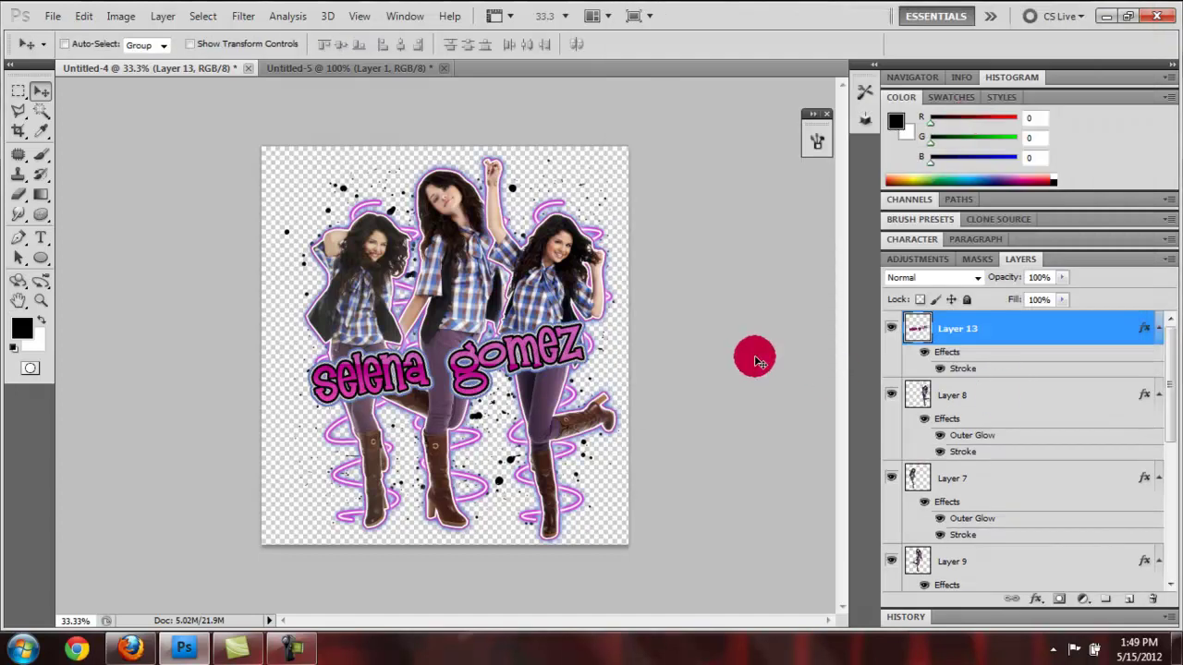
Add a drop shadow to the title on Layer 13 with a distance of 12 px and an increased spread.
right_click(974, 347)
left_click(647, 90)
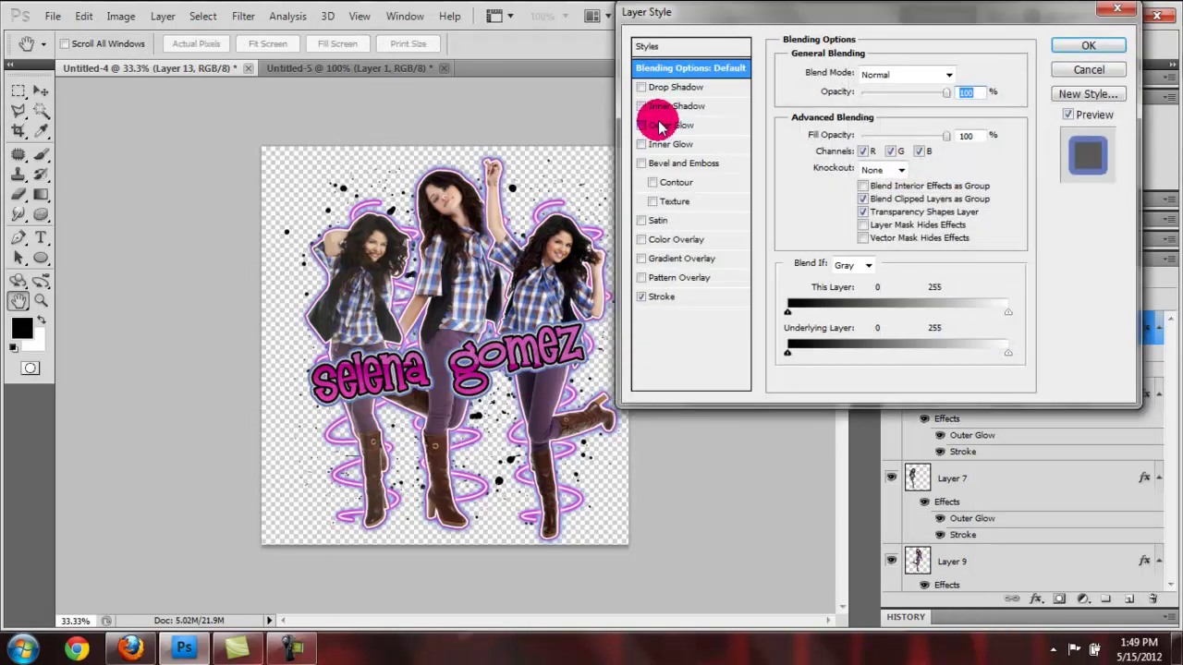
left_click(679, 90)
left_click_drag(851, 146, 857, 164)
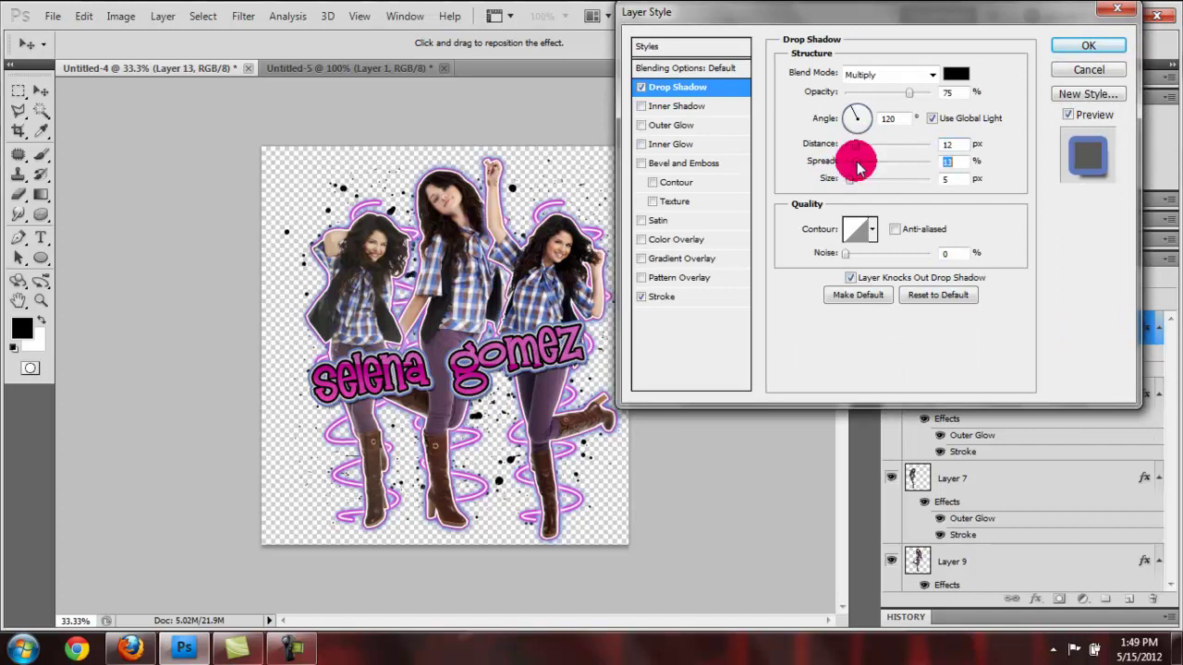
key("Return")
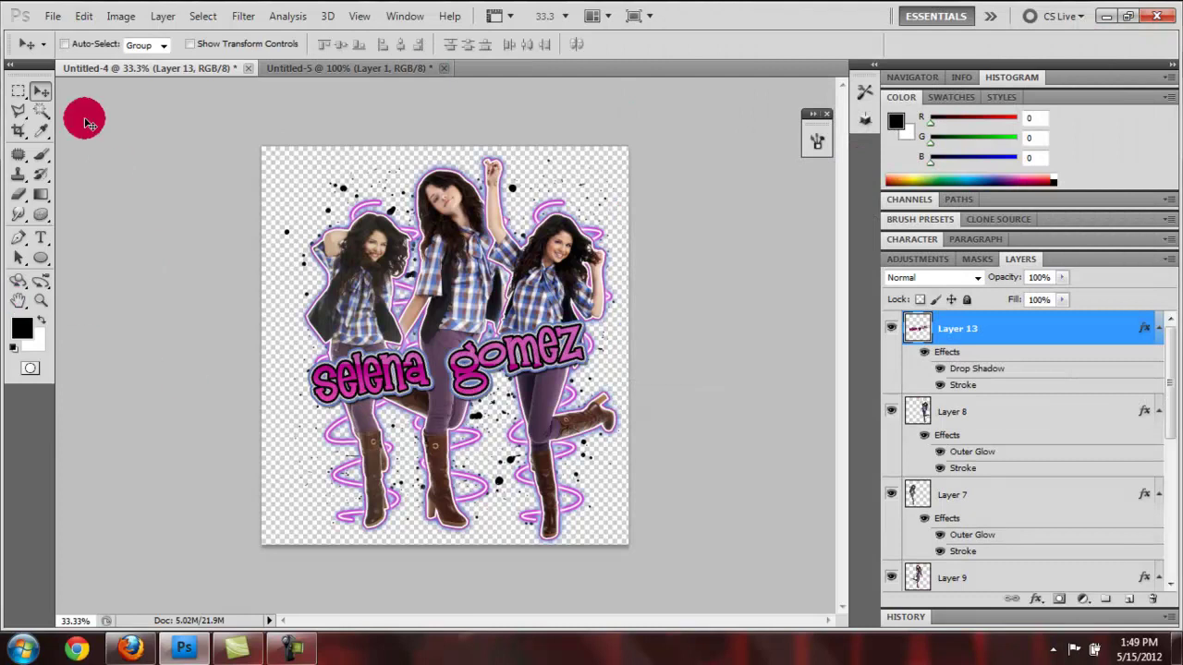
Crop the image to a rectangular selection enclosing all three figures and the title, trimming the empty canvas edges.
left_click(19, 92)
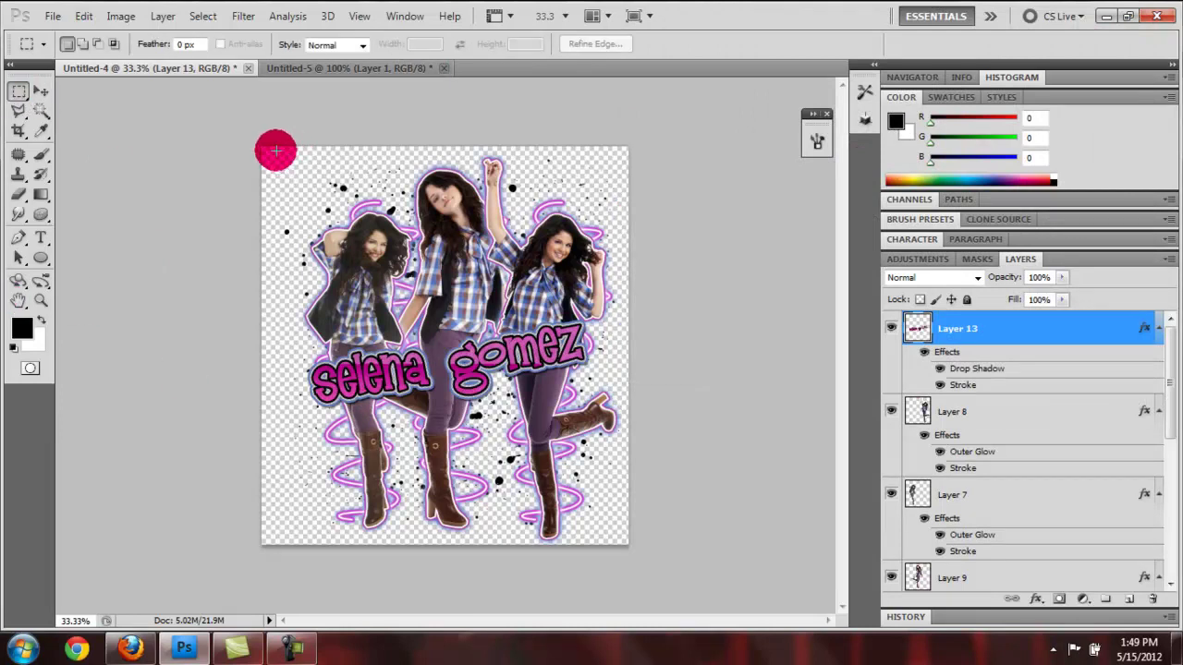
left_click_drag(275, 150, 618, 481)
left_click(391, 332)
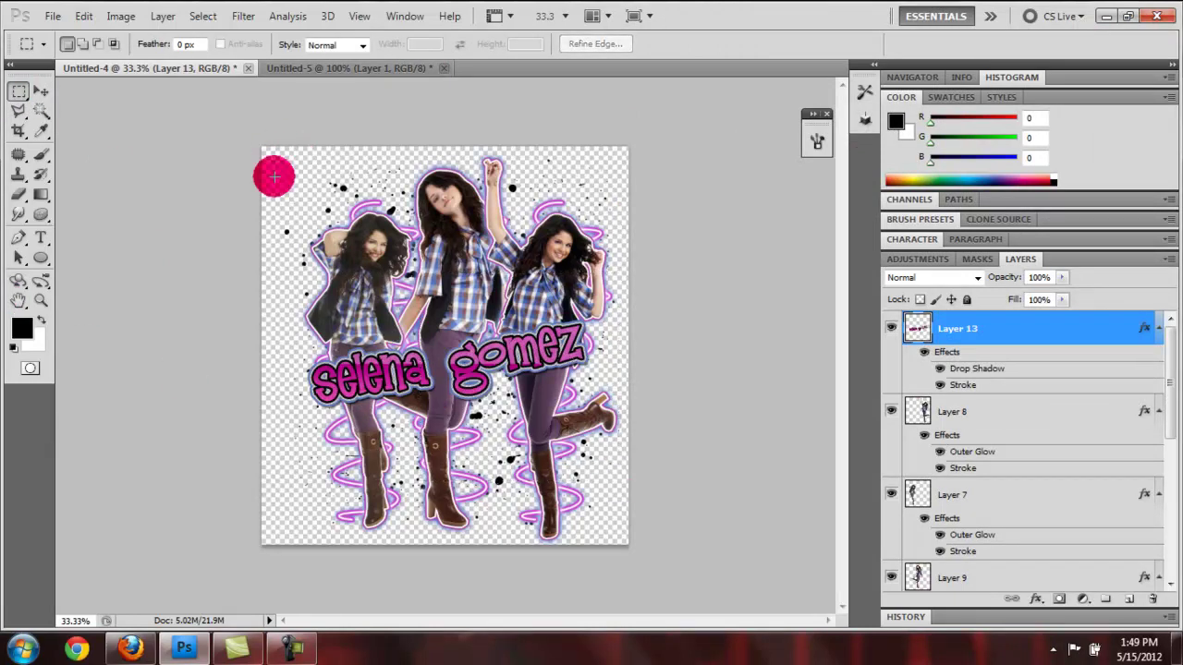
left_click_drag(275, 150, 623, 542)
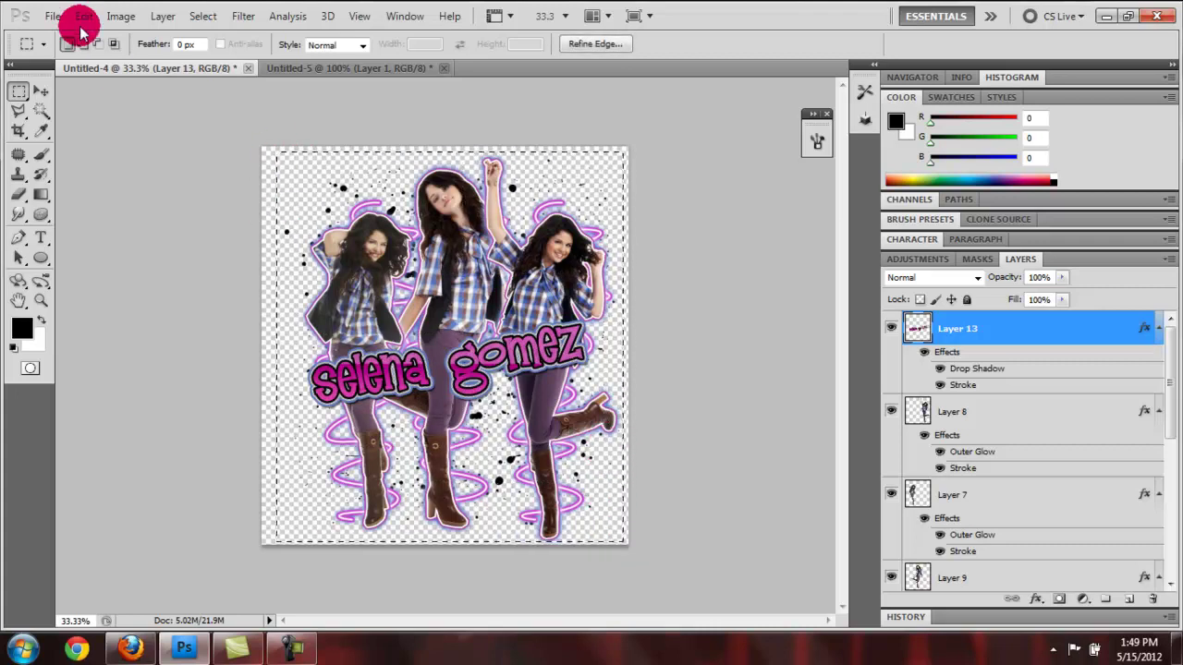
left_click(119, 16)
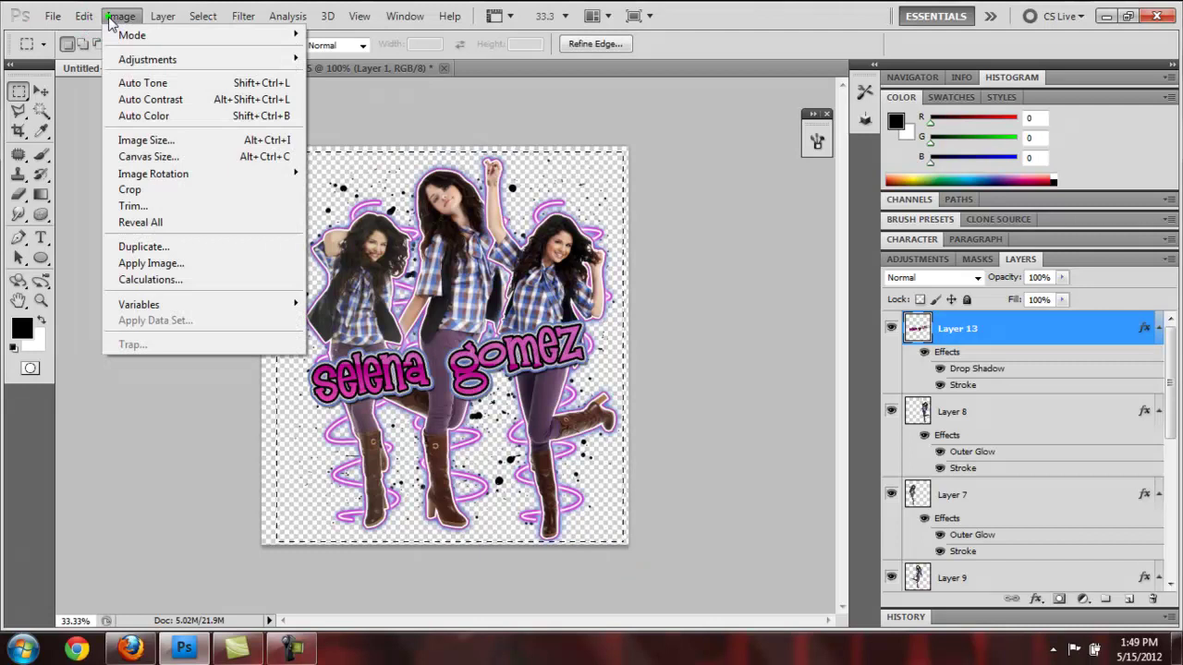
left_click(146, 189)
left_click_drag(146, 188, 413, 422)
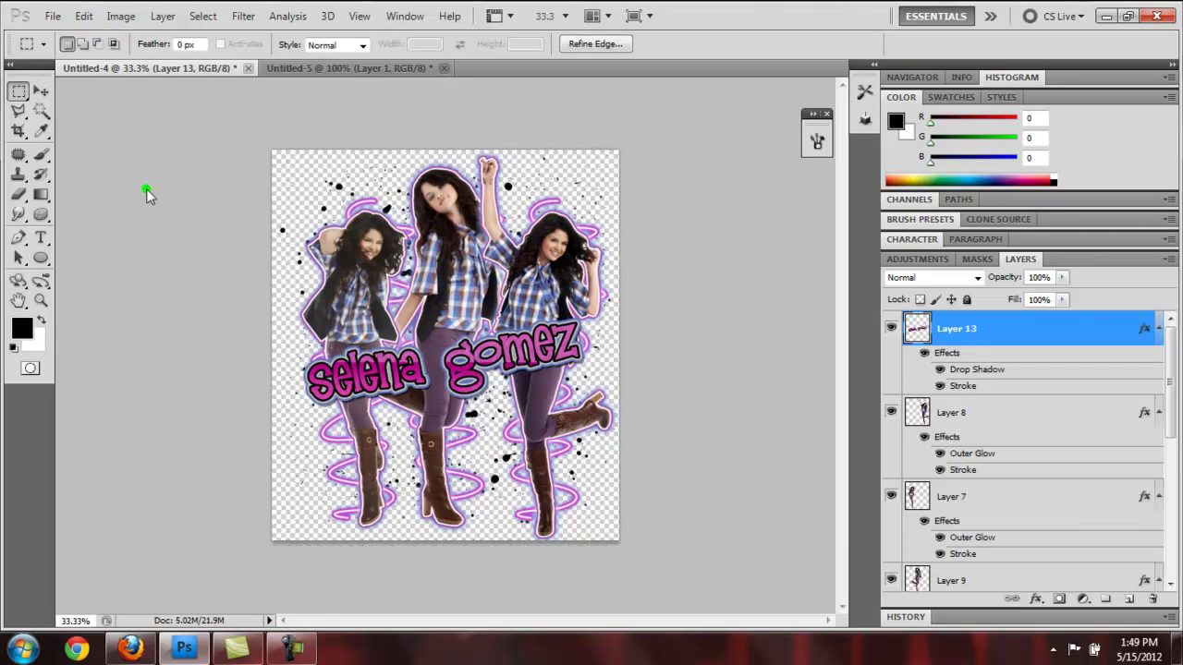
left_click(146, 189)
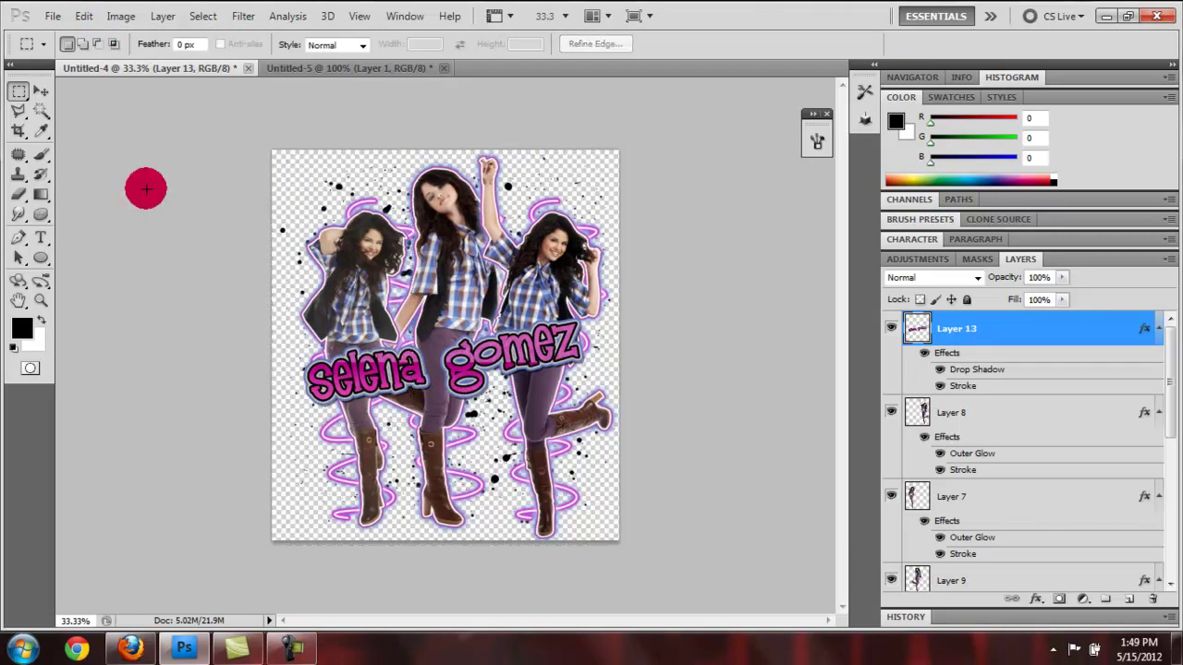